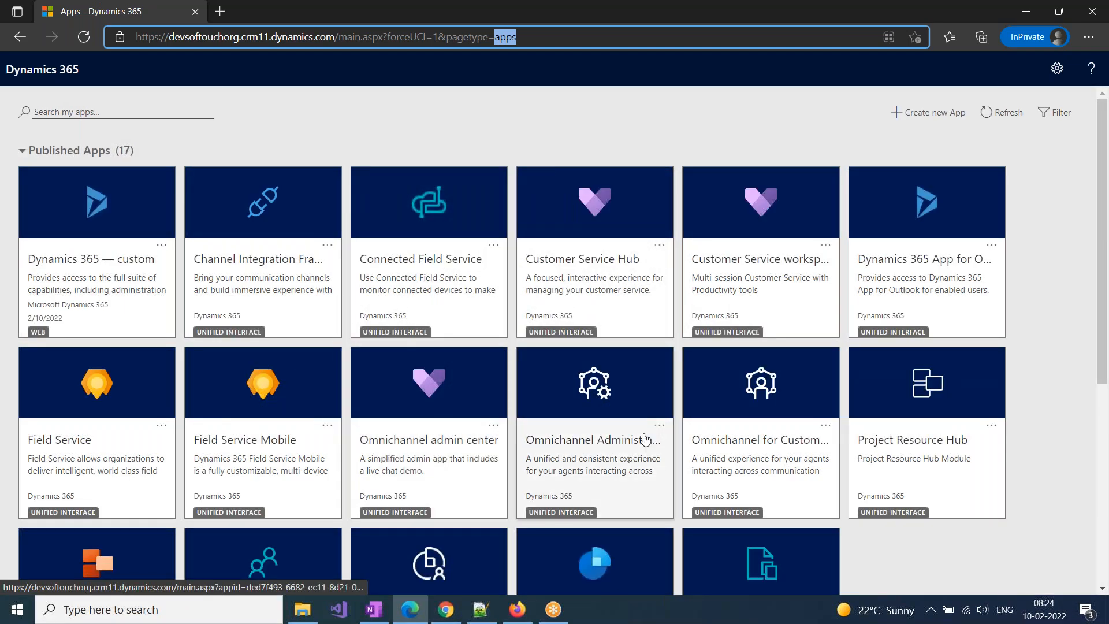
# Open the Softouch App from the published apps
pyautogui.scroll(-4, 645, 439)
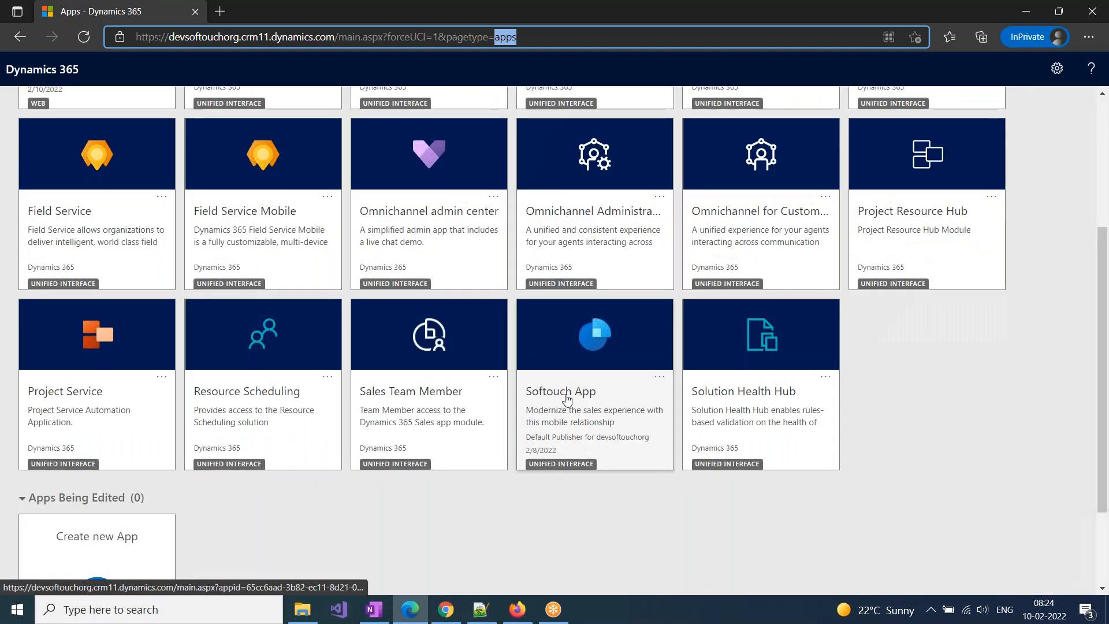
pyautogui.click(567, 398)
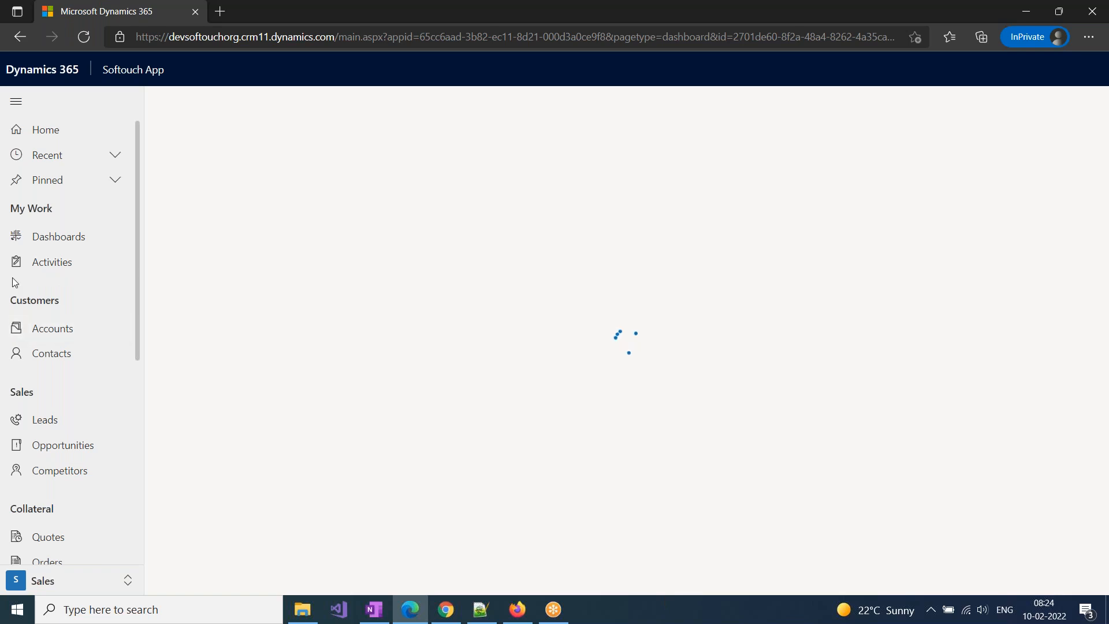
# View the first lead record in the My Open Leads list
pyautogui.scroll(-3, 44, 560)
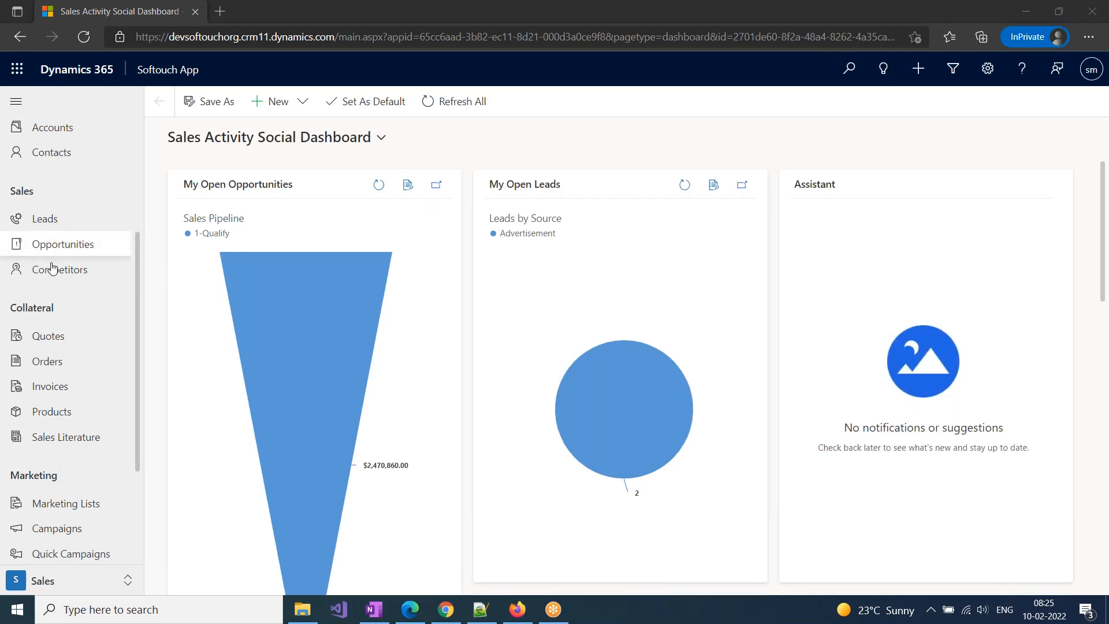
pyautogui.scroll(2, 52, 263)
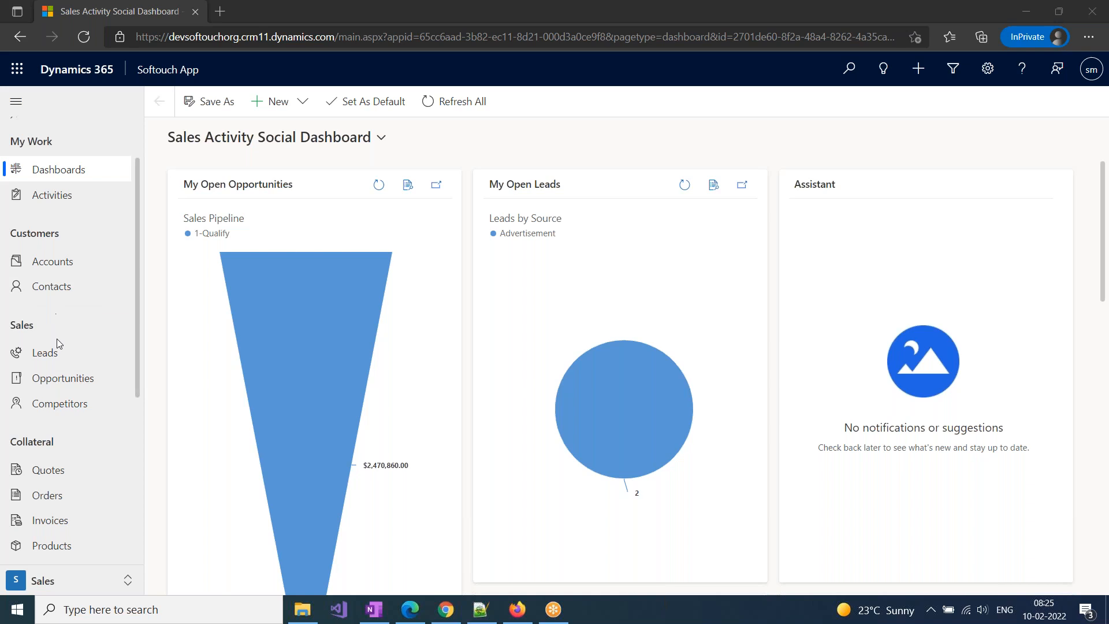
pyautogui.click(53, 354)
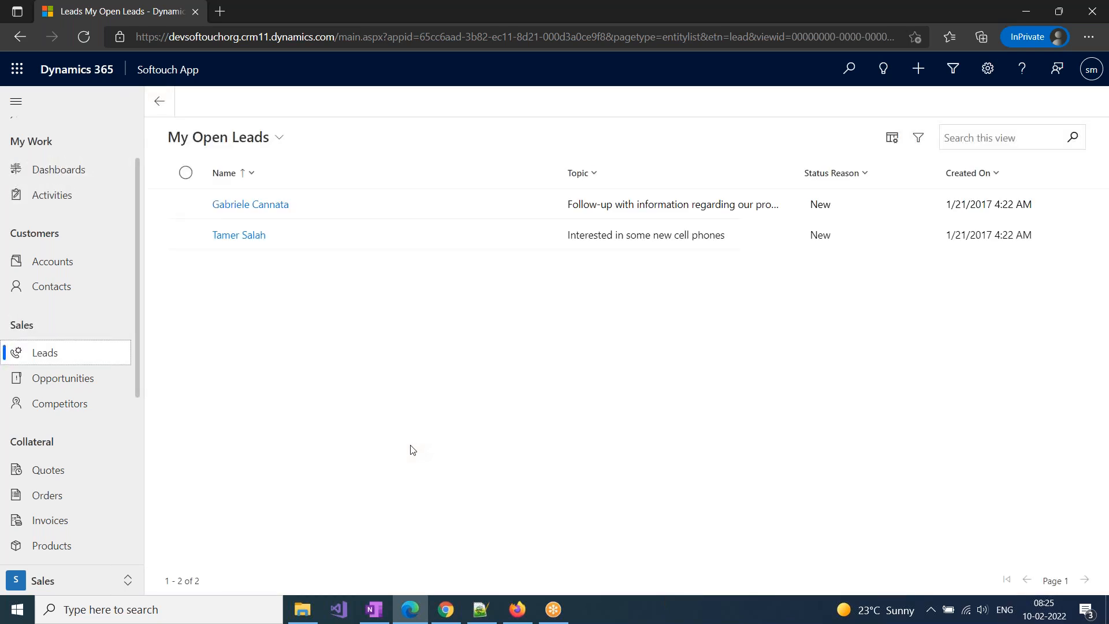
pyautogui.click(274, 206)
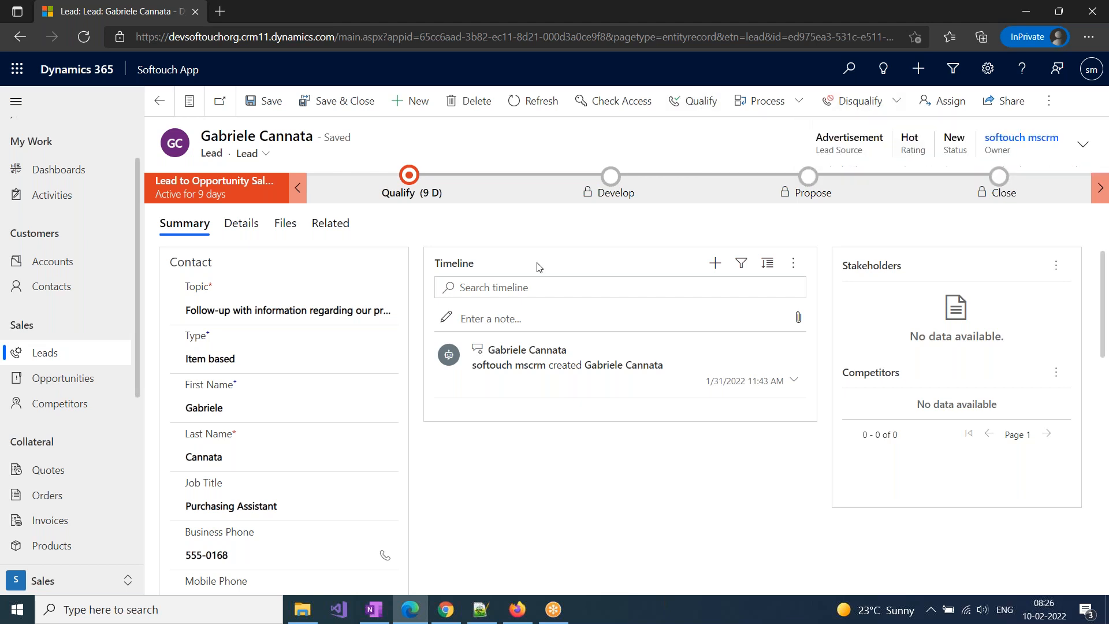
# Switch the contacts list to the Active Contacts view and open its first contact record
pyautogui.click(60, 287)
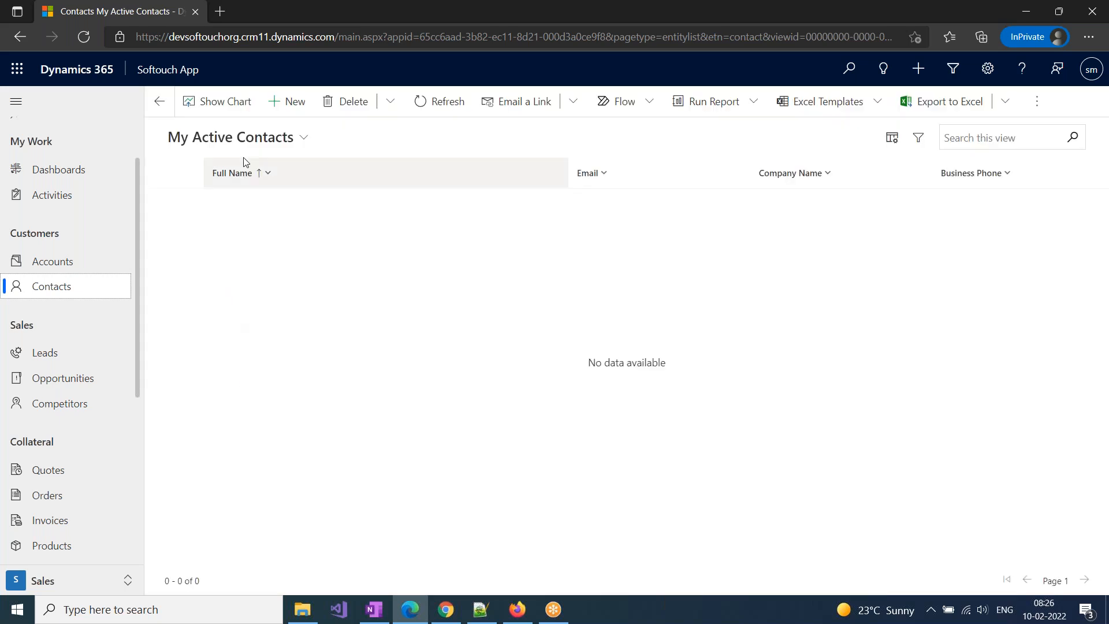
pyautogui.click(258, 148)
pyautogui.click(217, 214)
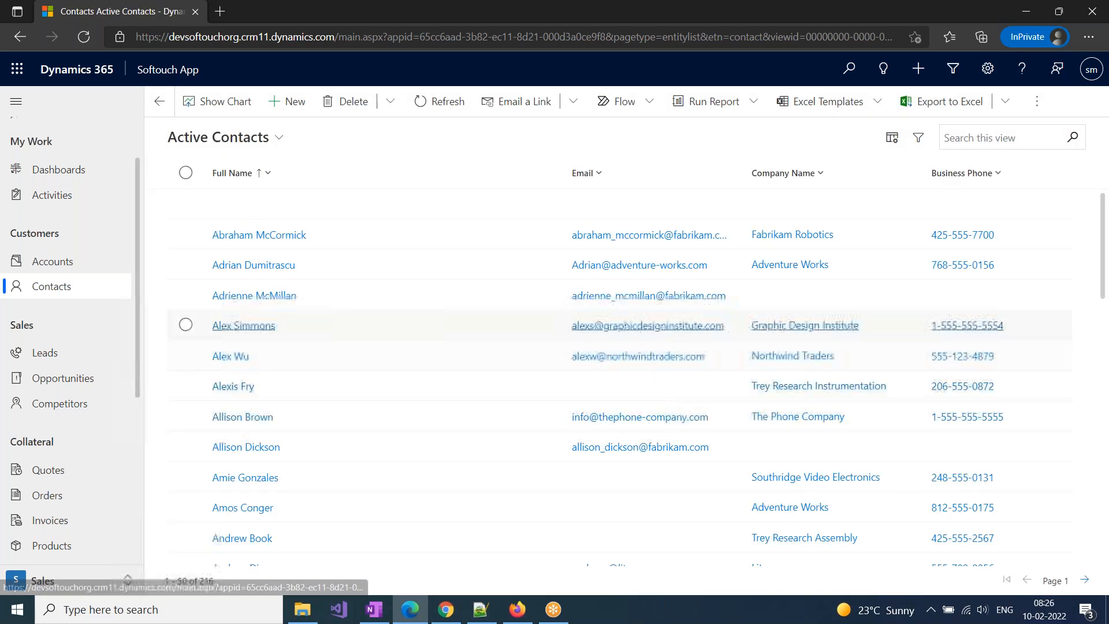
pyautogui.click(287, 244)
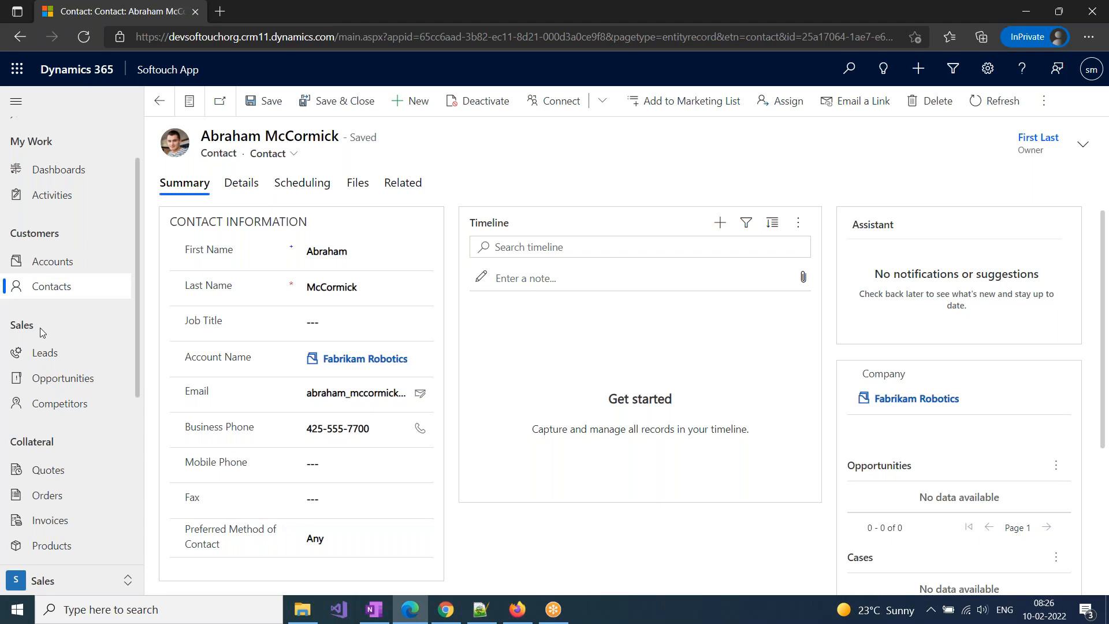
# Switch to OneNote, open the Batch FEB section, and highlight "Business Entities" in yellow in the Theory Types line
pyautogui.click(375, 613)
pyautogui.click(68, 447)
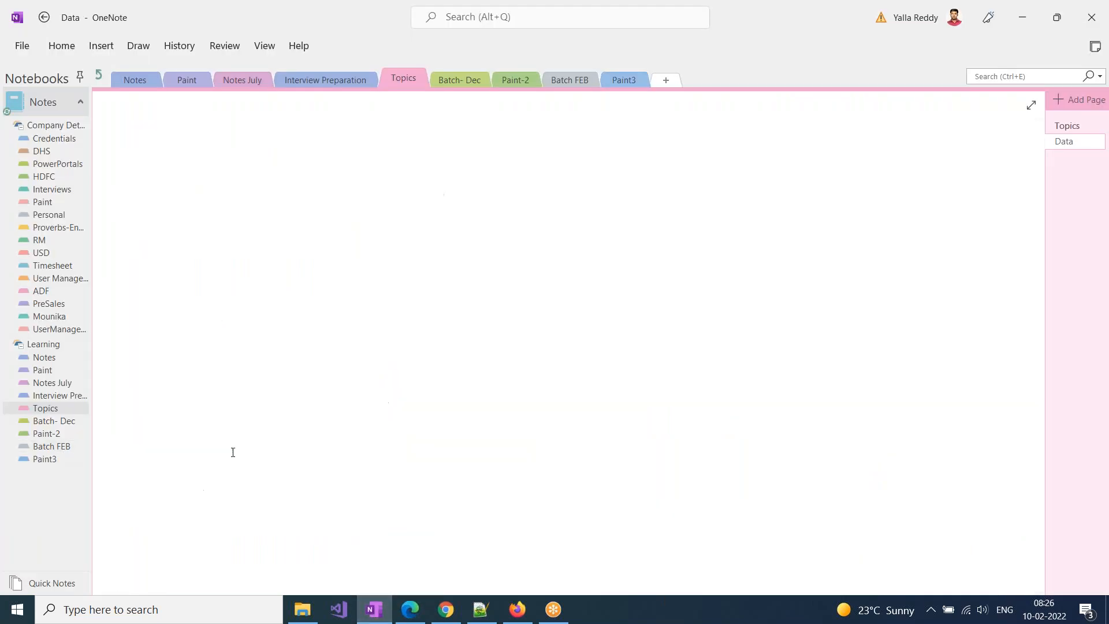
pyautogui.click(329, 434)
pyautogui.moveTo(334, 435); pyautogui.dragTo(408, 435)
pyautogui.click(472, 411)
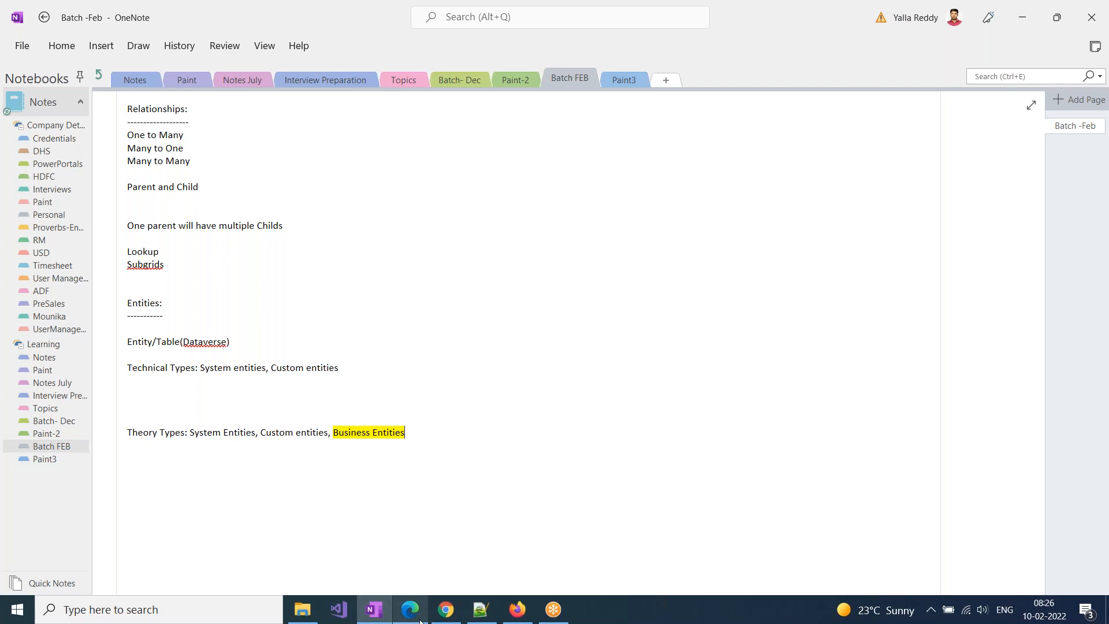
# Switch back to Microsoft Edge and open the Dynamics 365 advanced settings
pyautogui.moveTo(421, 618)
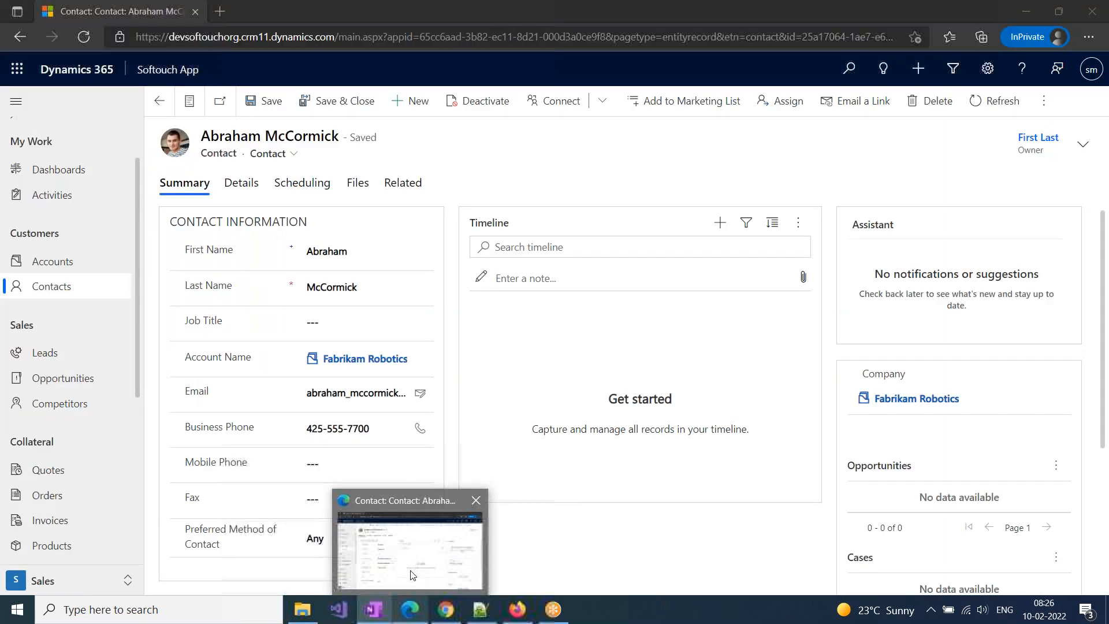
pyautogui.click(412, 575)
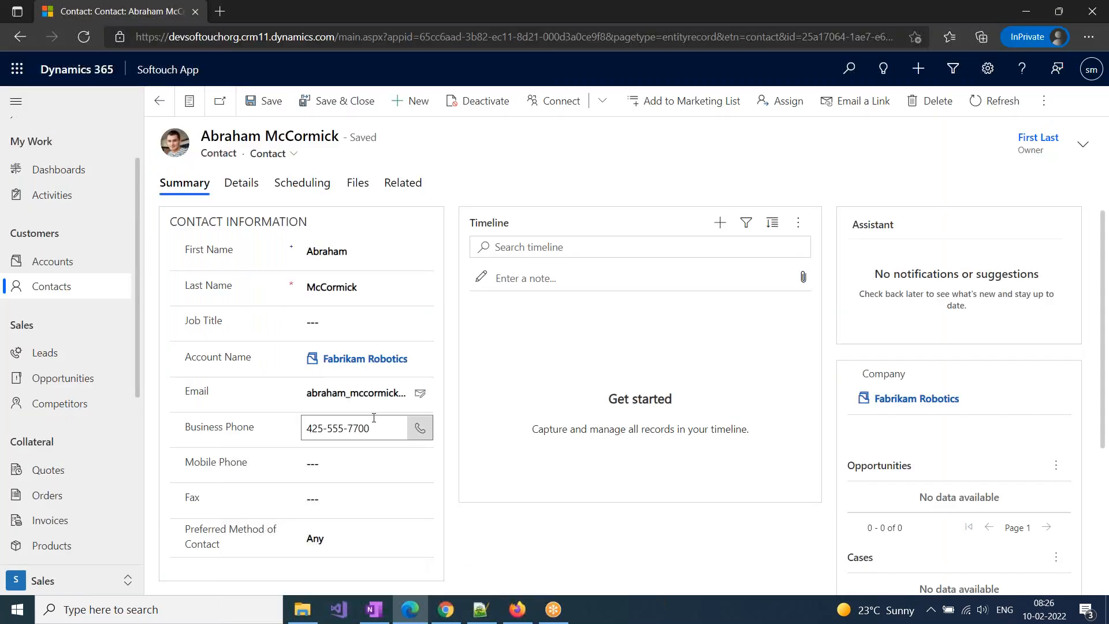
pyautogui.click(988, 69)
pyautogui.click(861, 139)
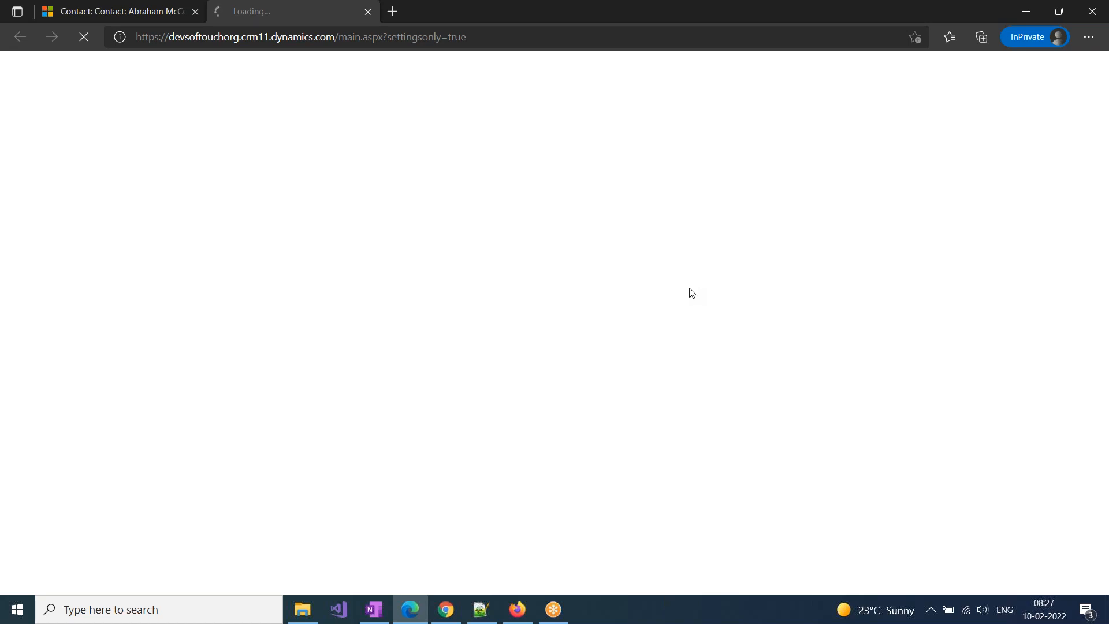
# Return to the contact record's browser tab and look through the published apps in the app switcher
pyautogui.click(139, 19)
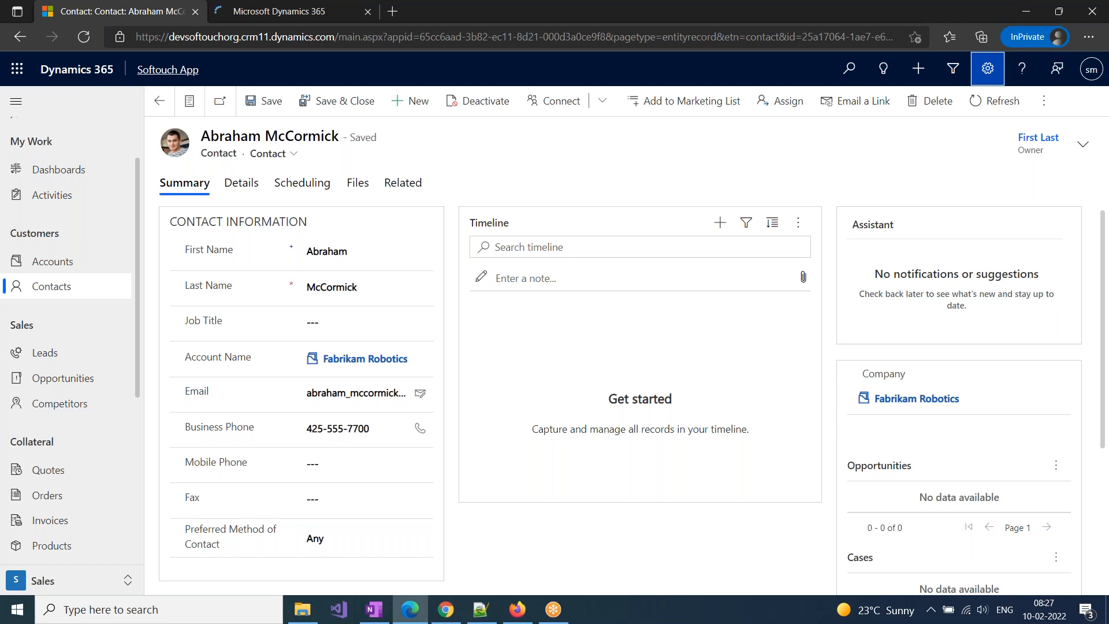
pyautogui.click(166, 70)
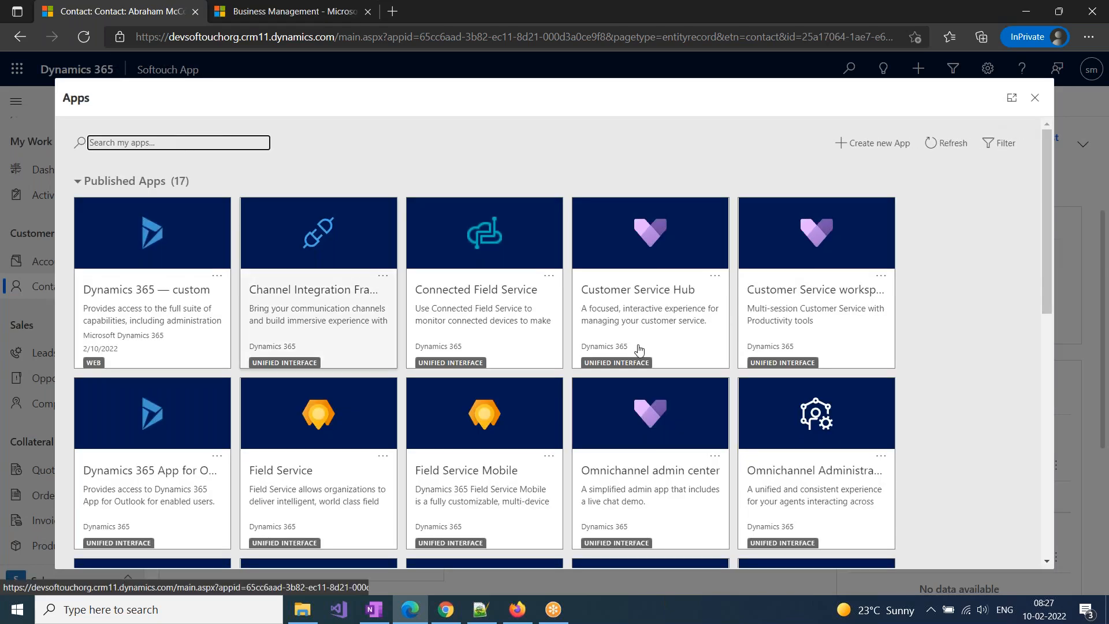
pyautogui.scroll(-5, 536, 518)
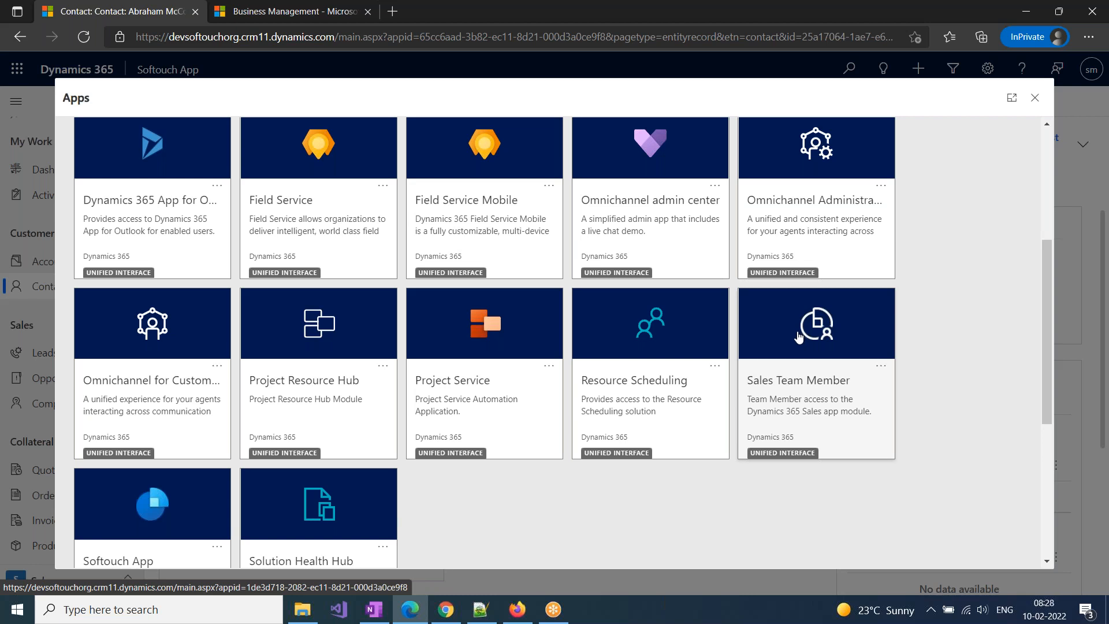
pyautogui.scroll(3, 798, 336)
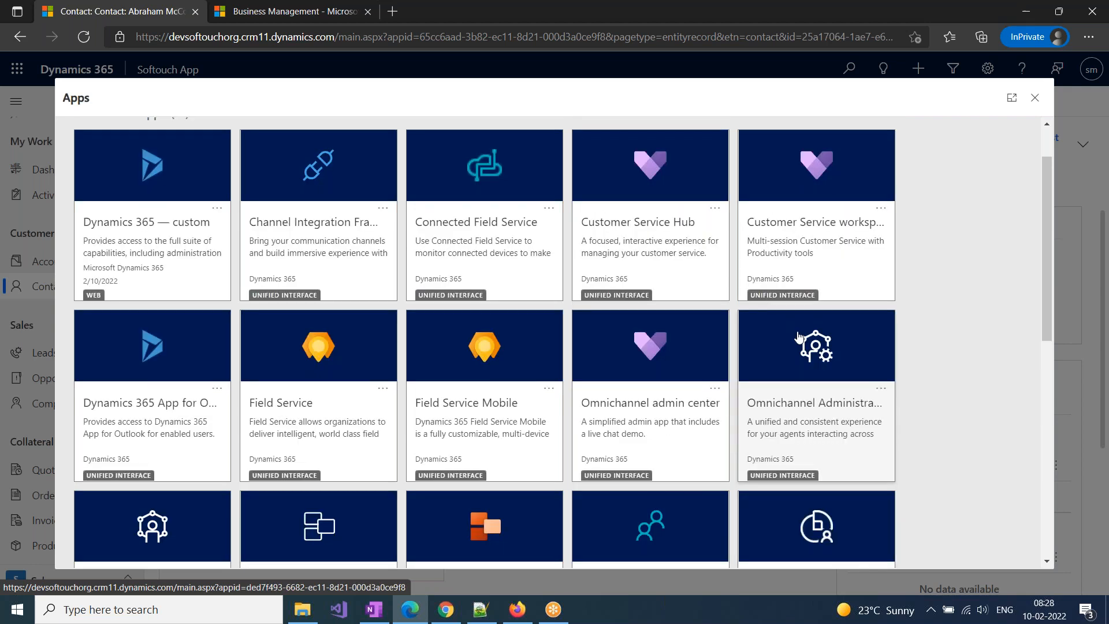
# Go back to the settings site, open Customizations, and launch Customize the System
pyautogui.click(318, 7)
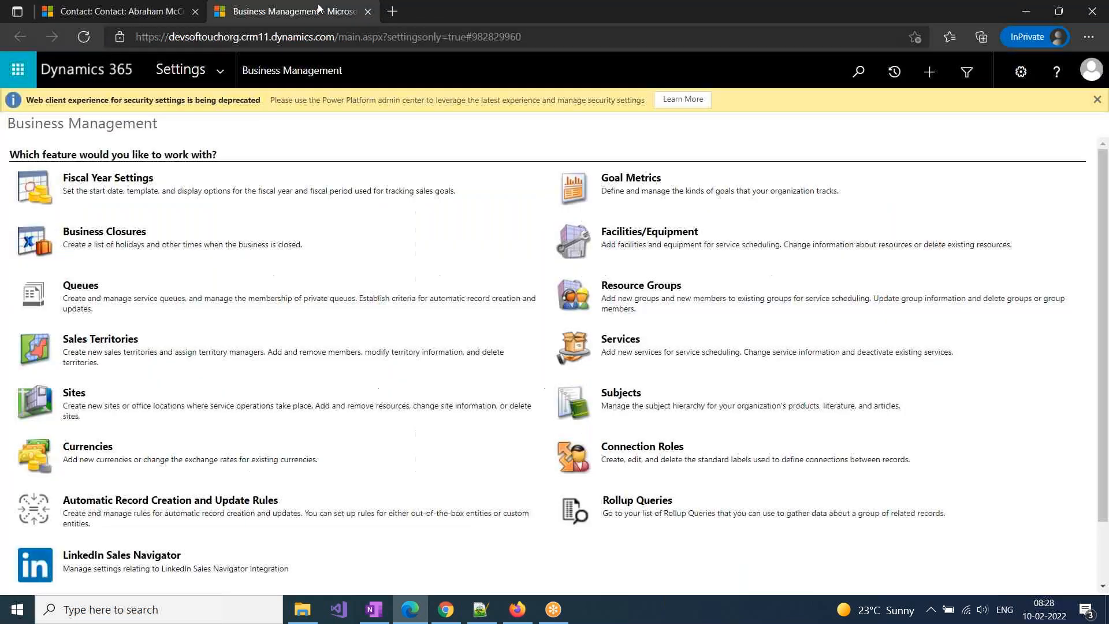
pyautogui.click(220, 70)
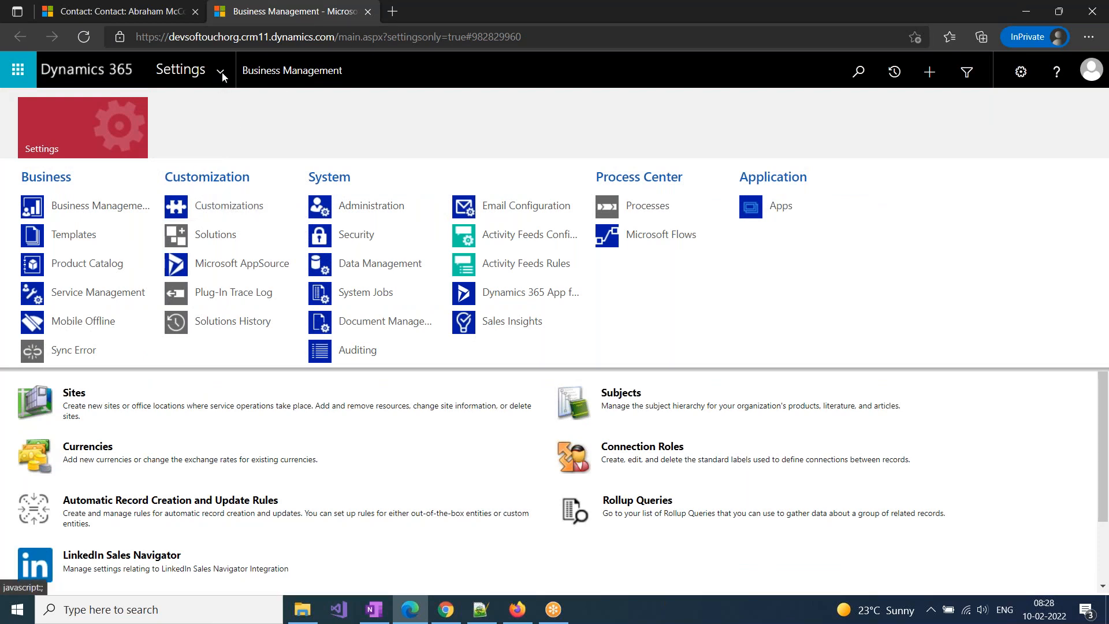
pyautogui.click(223, 203)
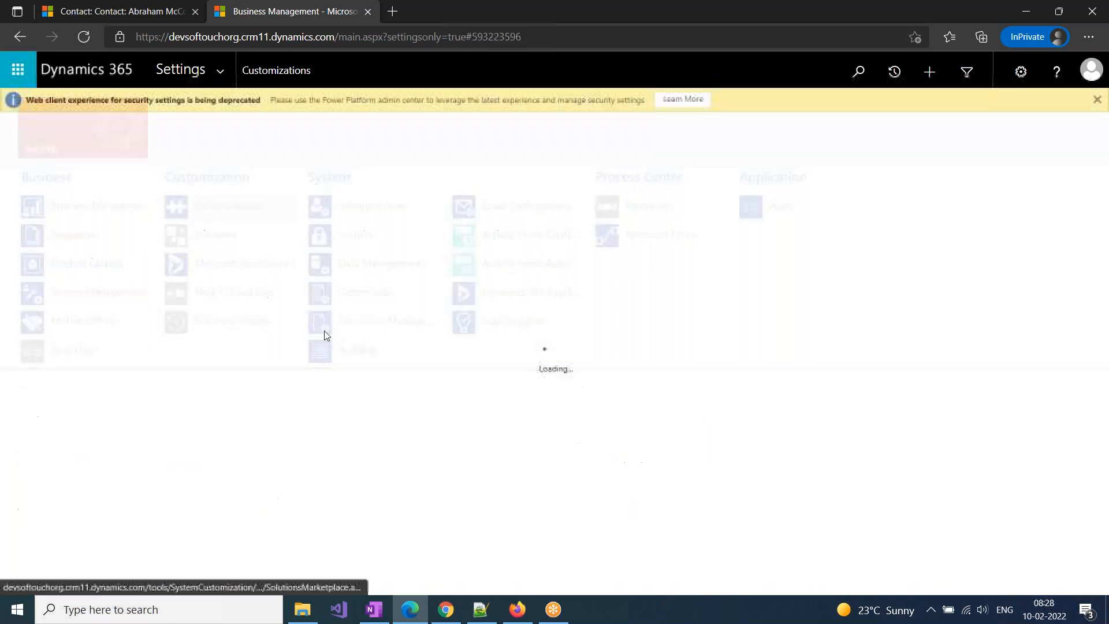
pyautogui.click(95, 180)
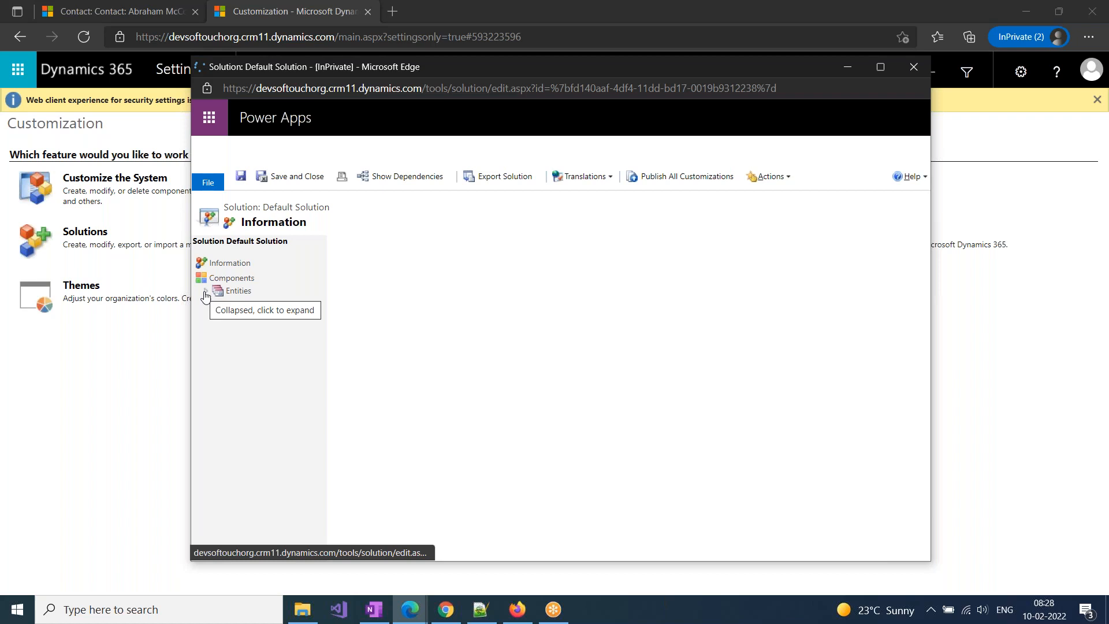
# Expand the Default Solution's Entities node and widen the component tree in the maximized solution window
pyautogui.click(207, 291)
pyautogui.scroll(-2, 263, 476)
pyautogui.scroll(-10, 263, 476)
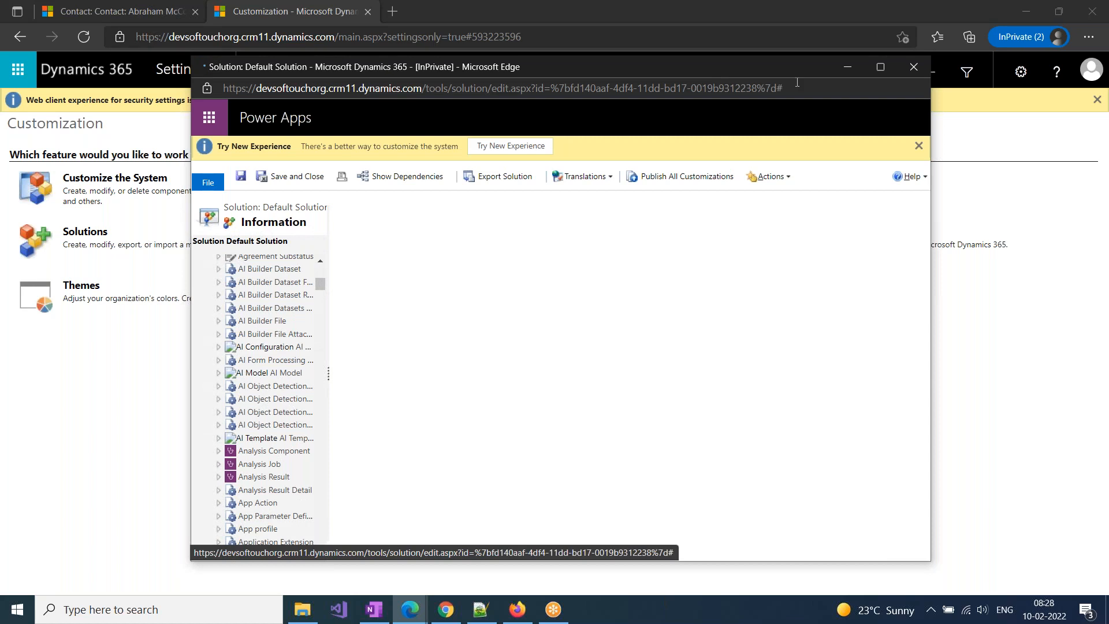
pyautogui.click(880, 67)
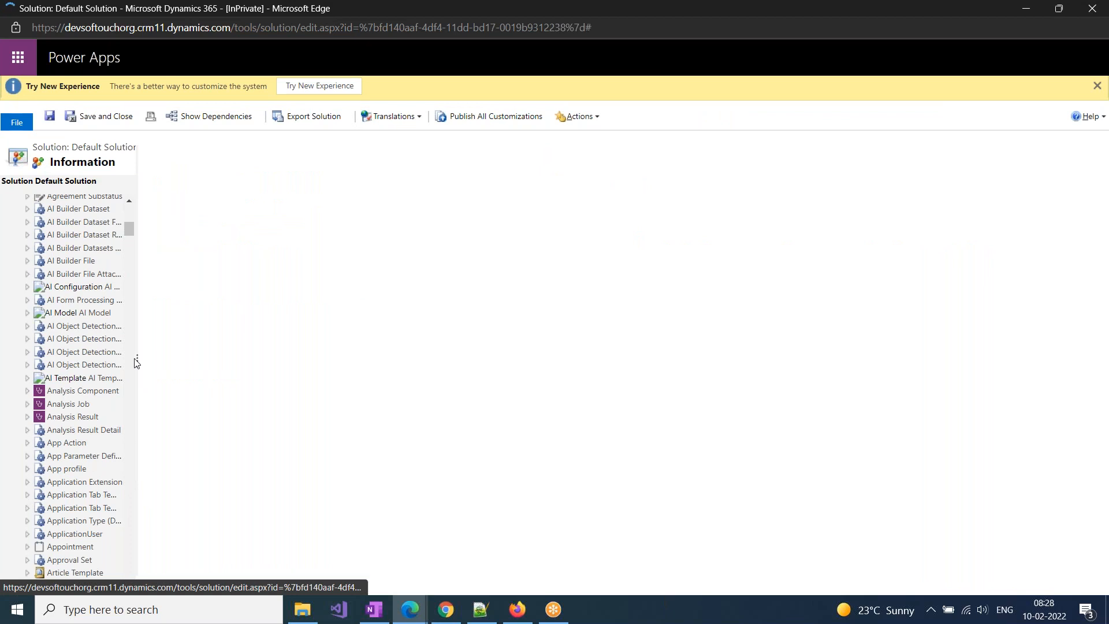
pyautogui.moveTo(137, 362); pyautogui.dragTo(359, 385)
# Browse the entity list and search the page for "lead" to locate the Lead entity
pyautogui.scroll(-10, 179, 489)
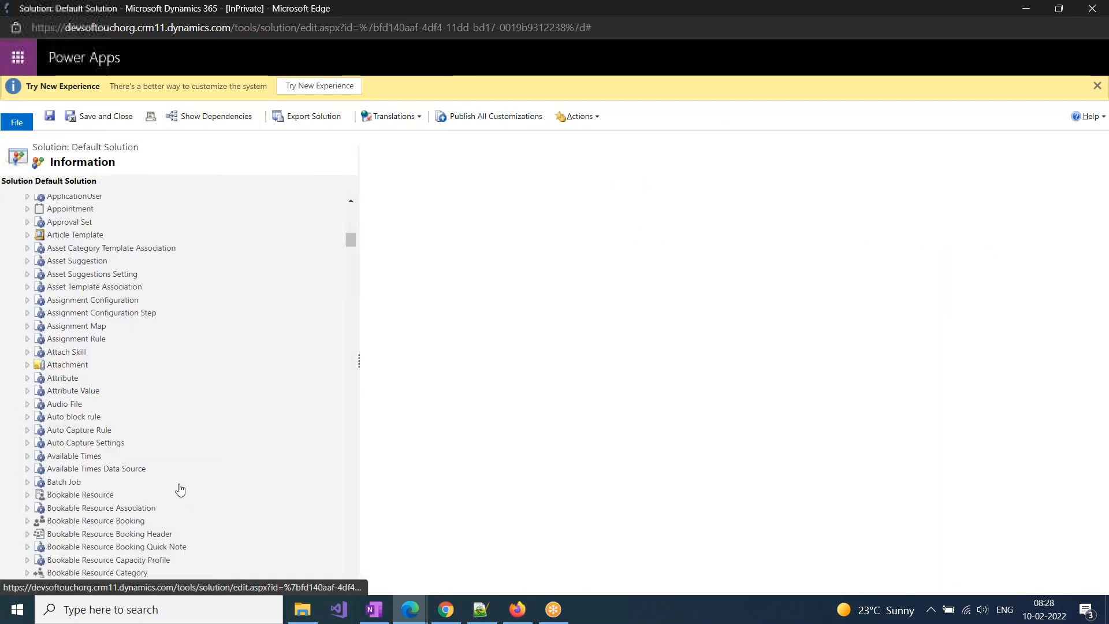
pyautogui.scroll(-5, 180, 489)
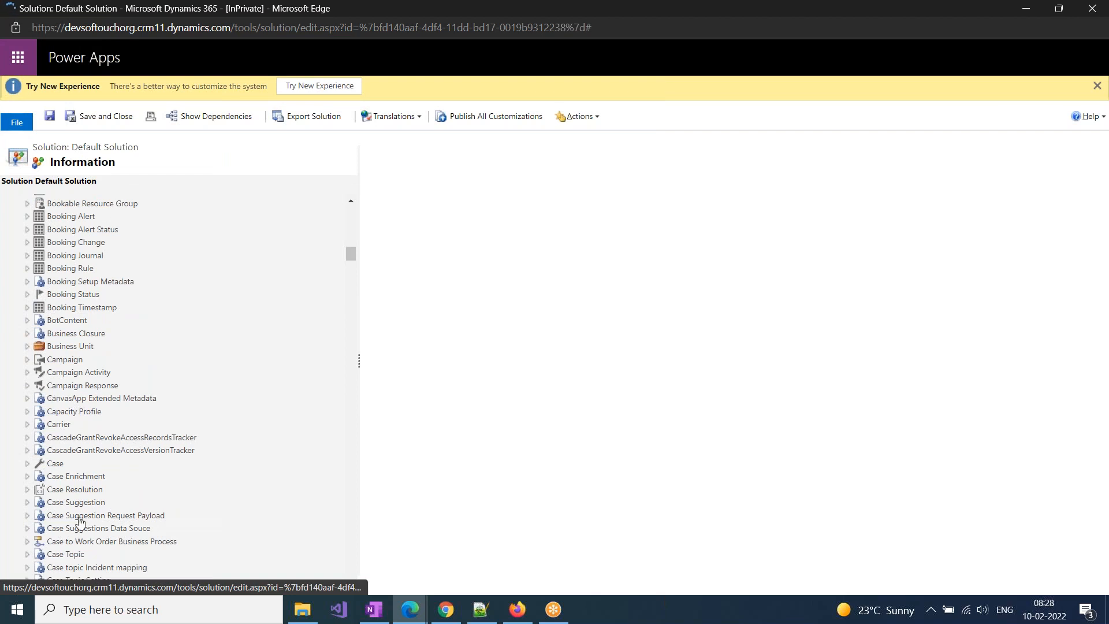
pyautogui.scroll(-20, 80, 521)
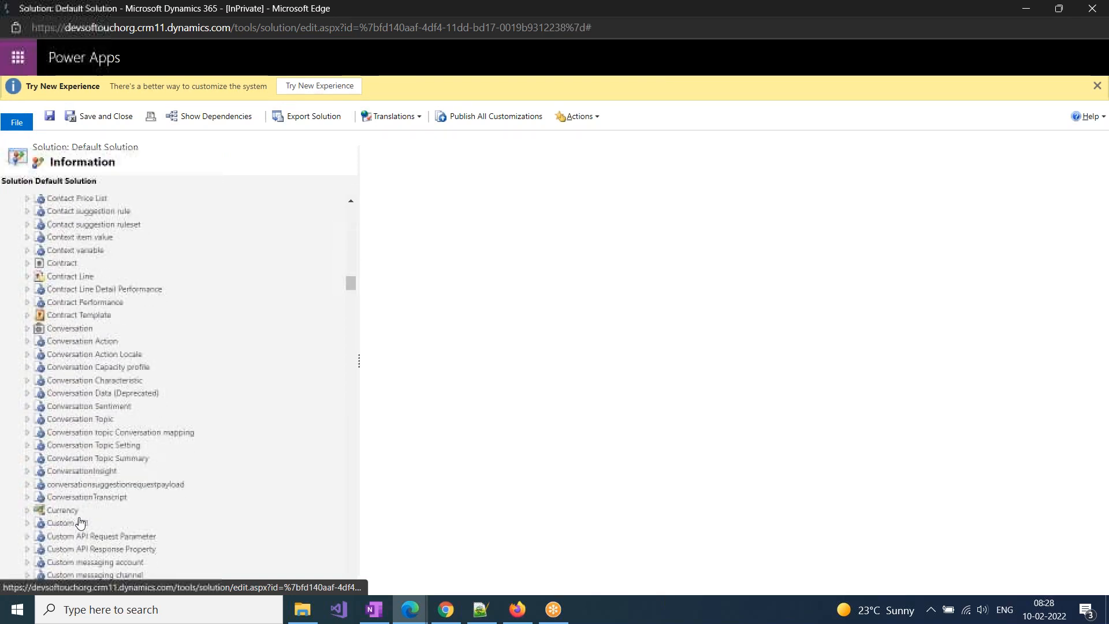
pyautogui.scroll(-20, 80, 521)
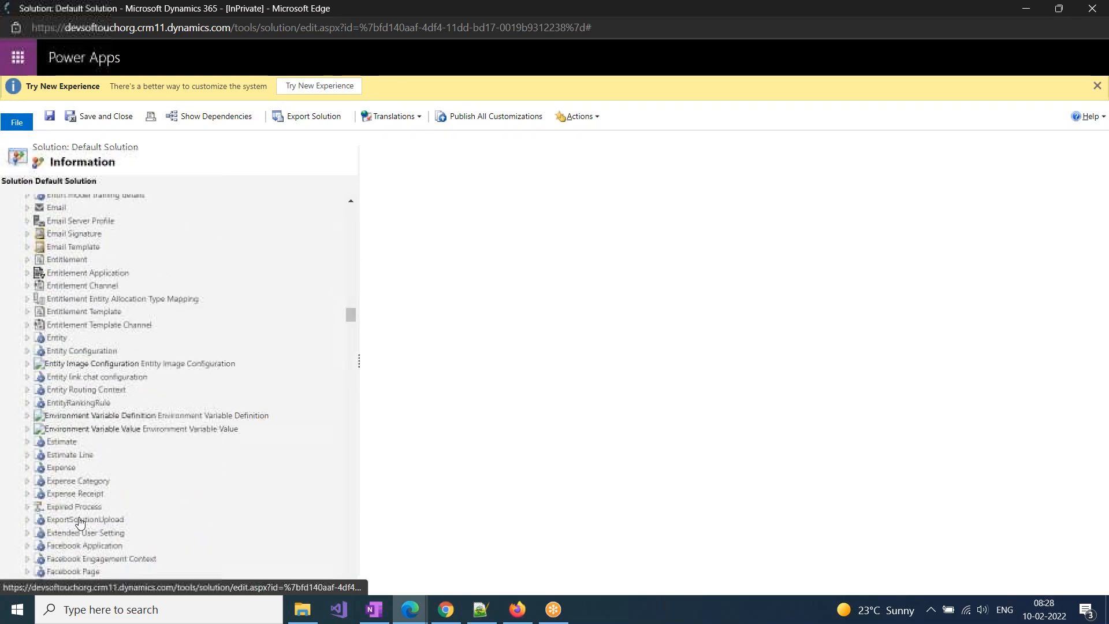
pyautogui.hotkey('ctrl', 'f')
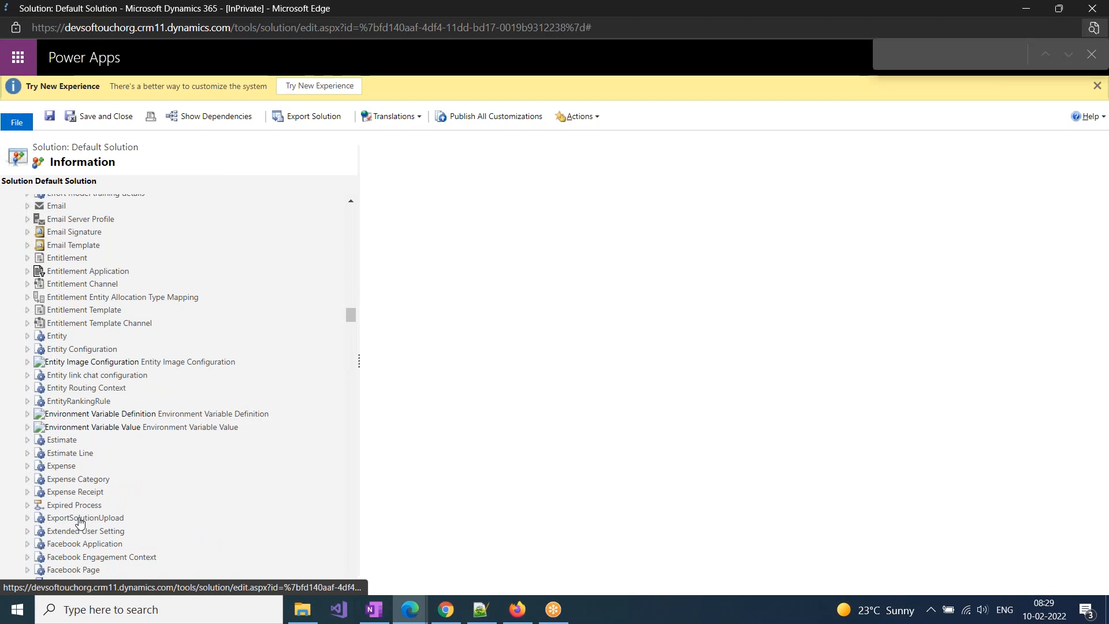
pyautogui.write('lead')
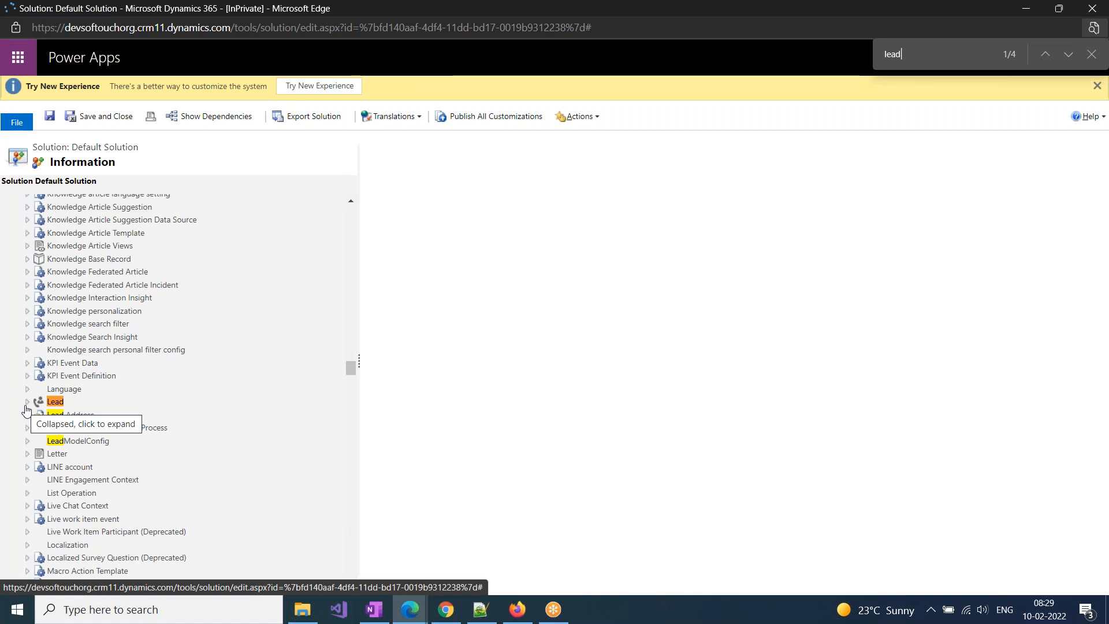
# Search the page for "contact" and cycle through the matches to locate the Contact entity
pyautogui.moveTo(910, 55); pyautogui.dragTo(825, 63)
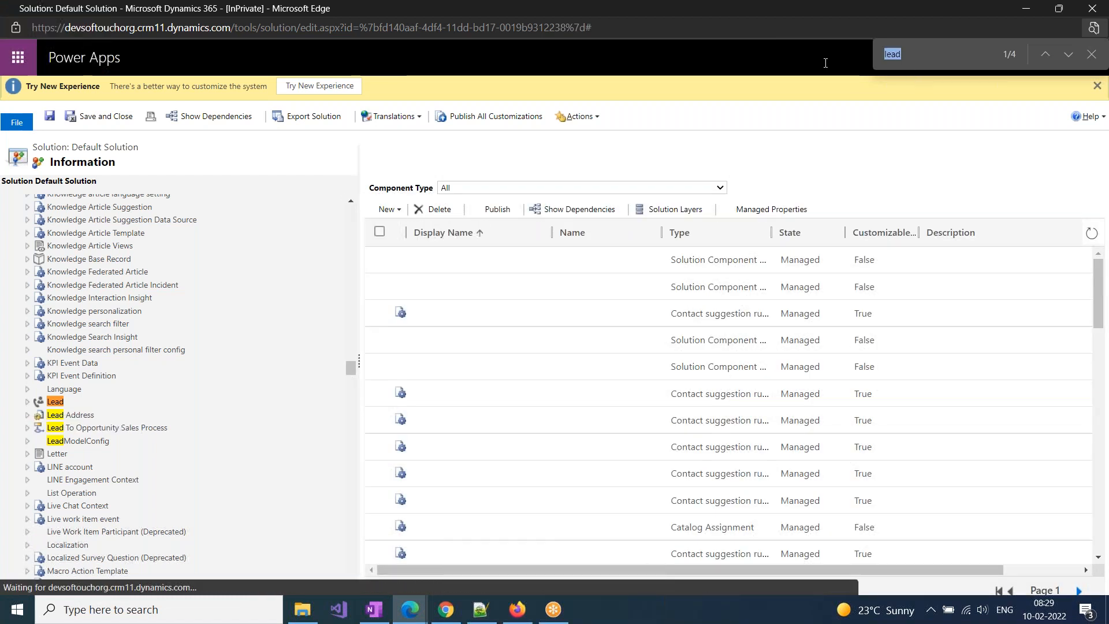
pyautogui.write('contact')
pyautogui.press('Return')
pyautogui.press('Return')
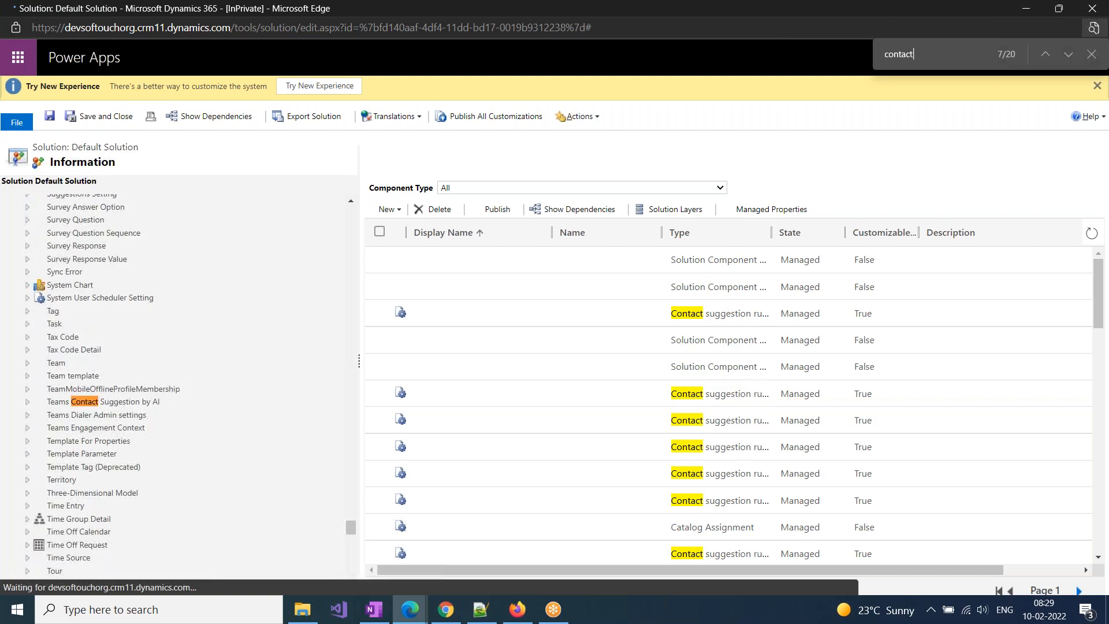
pyautogui.press('Return')
pyautogui.press('Return')
pyautogui.press('Return')
pyautogui.press('Return')
pyautogui.press('Return')
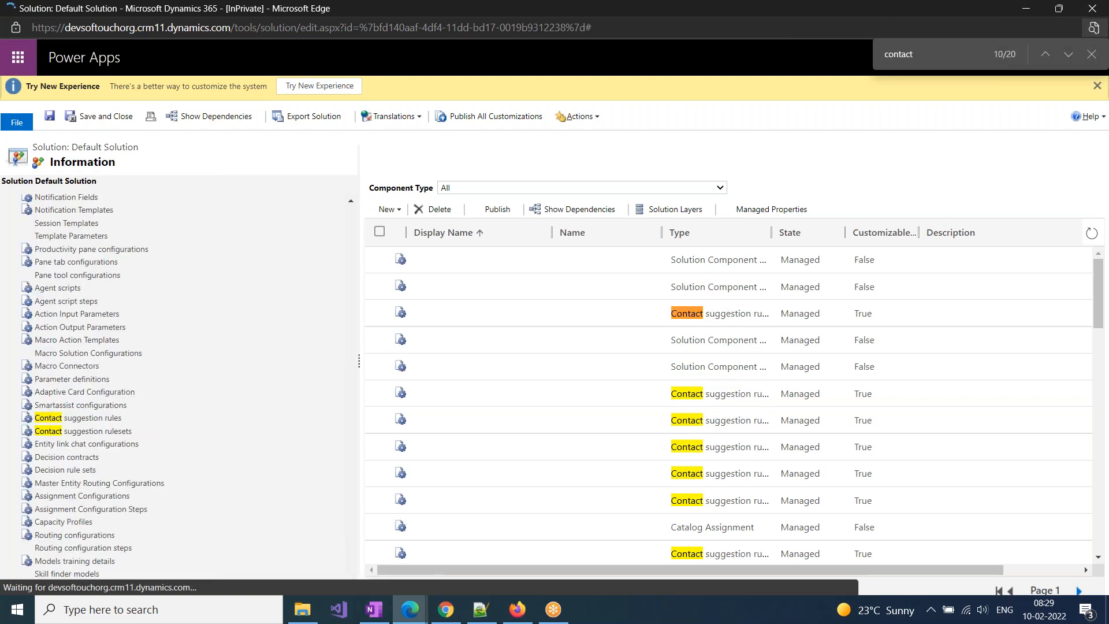
pyautogui.press('Return')
pyautogui.press('Return')
pyautogui.press('Return')
pyautogui.press('Return')
pyautogui.press('Return')
pyautogui.press('Return')
pyautogui.press('Return')
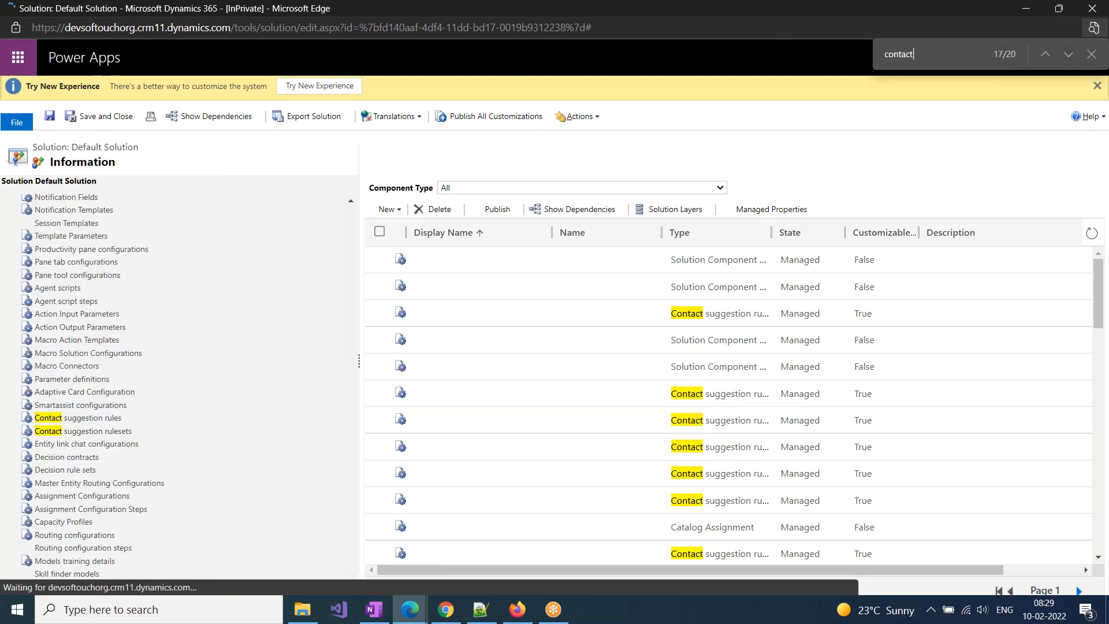
# Return to the Contact entity's match in the component tree and collapse the Default Solution's Entities node
pyautogui.press('Return')
pyautogui.press('Return')
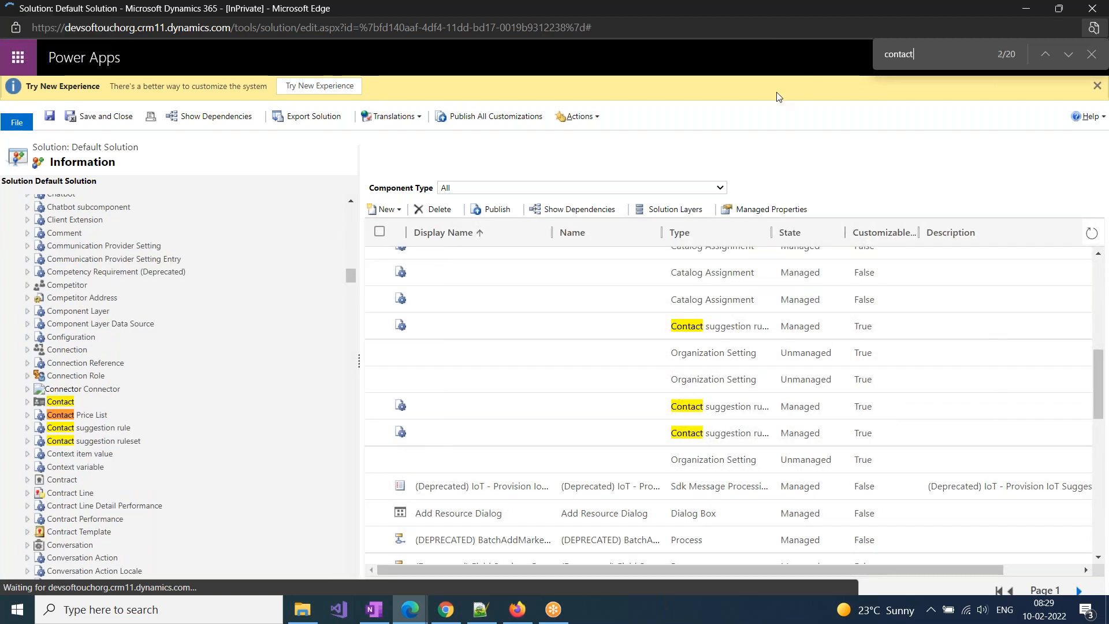
pyautogui.press('Return')
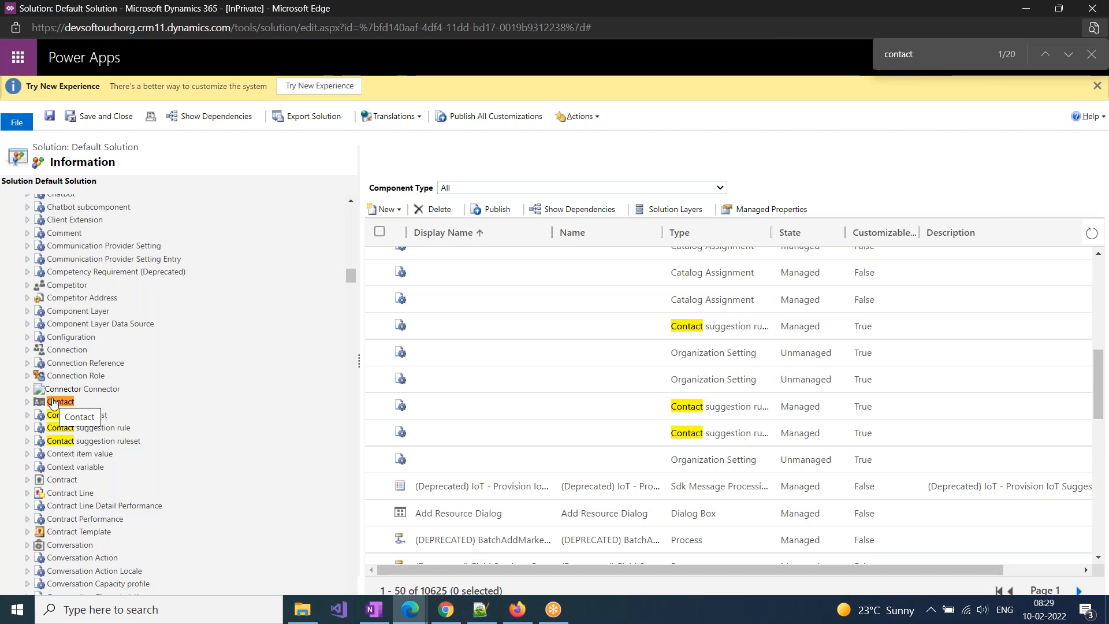
pyautogui.scroll(15, 52, 403)
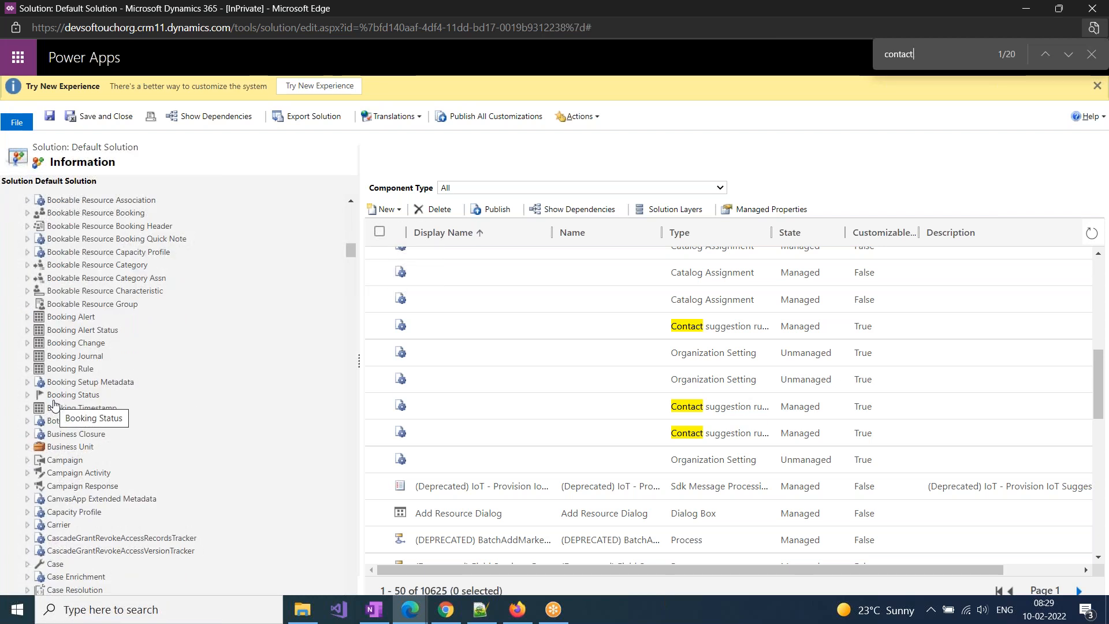
pyautogui.scroll(10, 78, 543)
pyautogui.scroll(1, 78, 531)
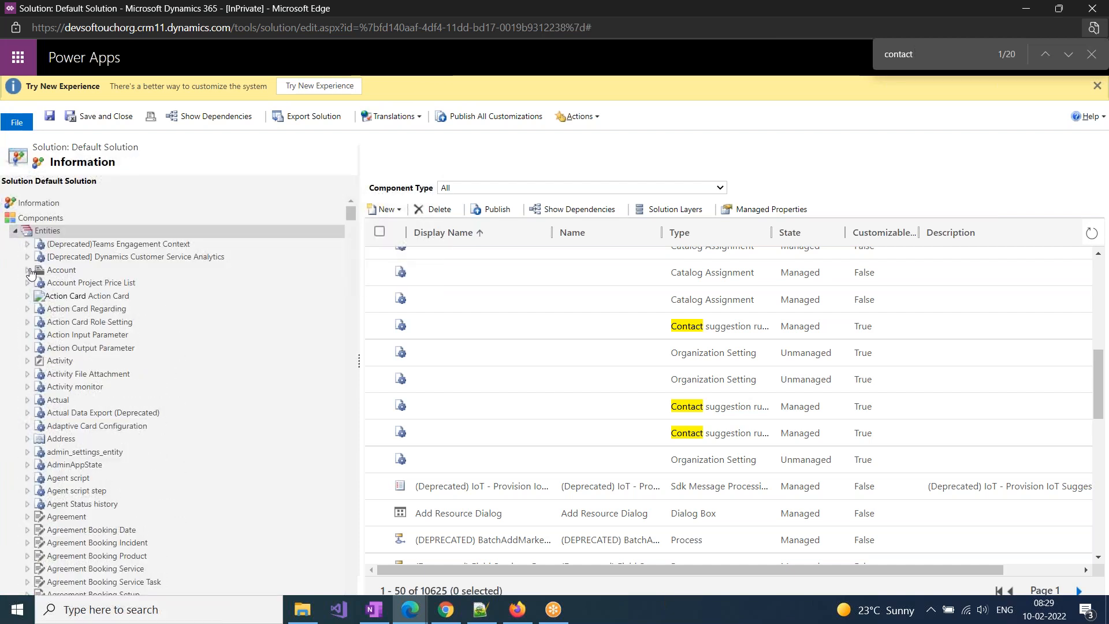
pyautogui.click(16, 232)
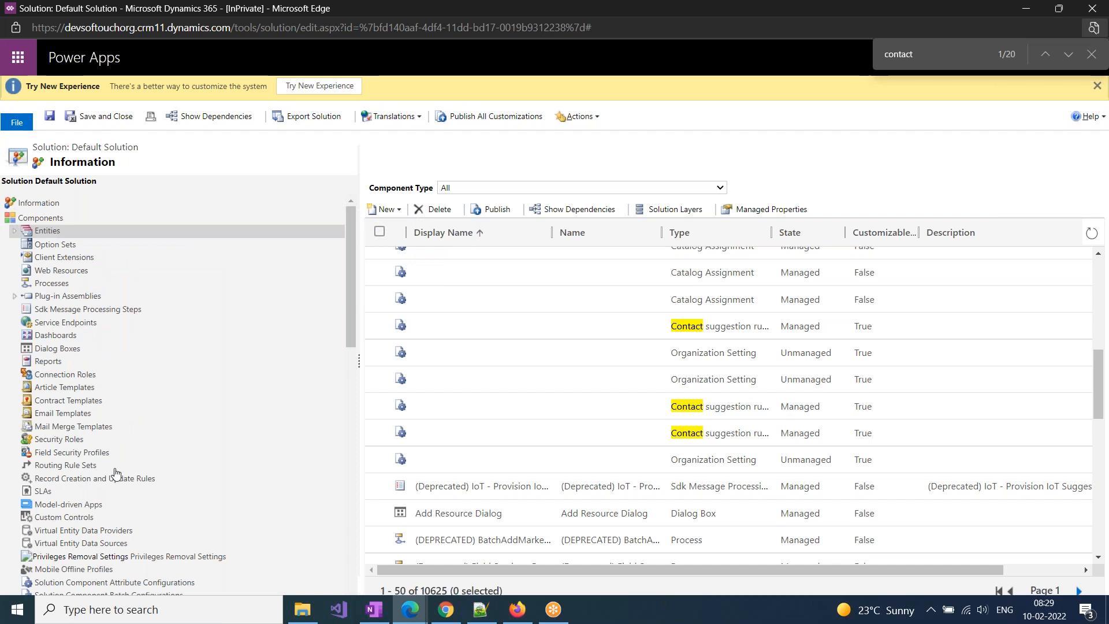
# List the Default Solution's Model-driven Apps and select Softouch App
pyautogui.scroll(-5, 67, 325)
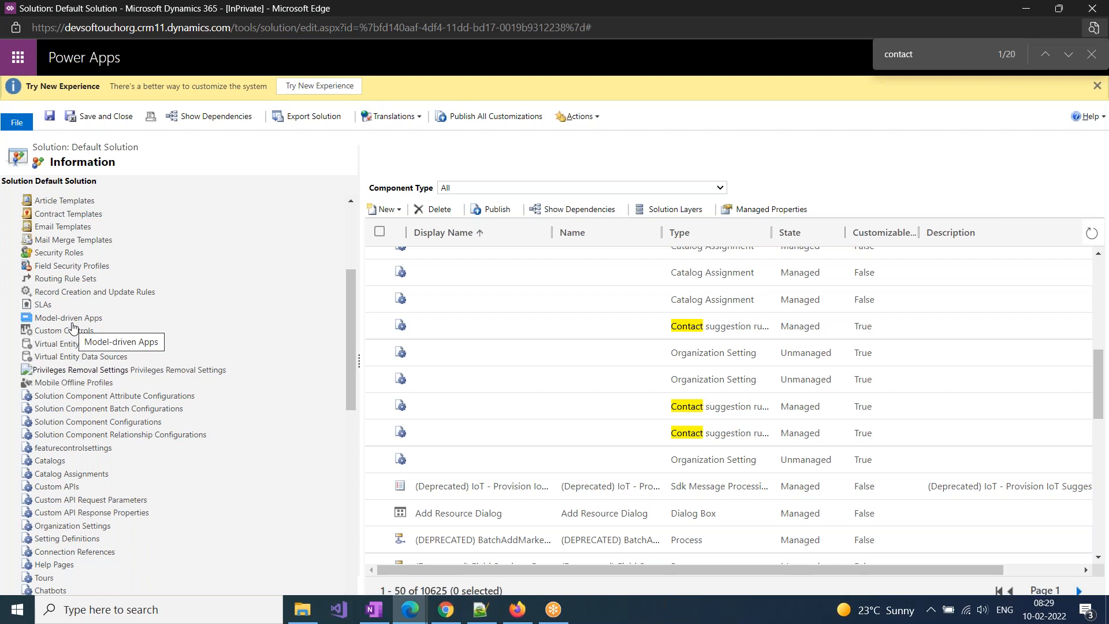
pyautogui.click(71, 324)
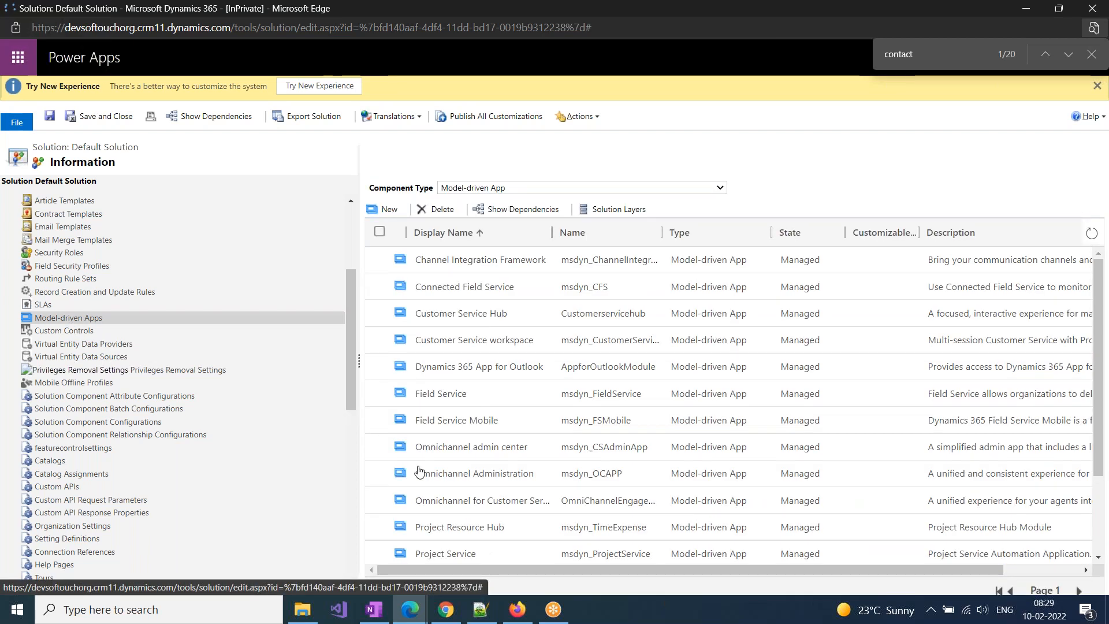
pyautogui.scroll(-1, 428, 483)
pyautogui.scroll(-1, 428, 483)
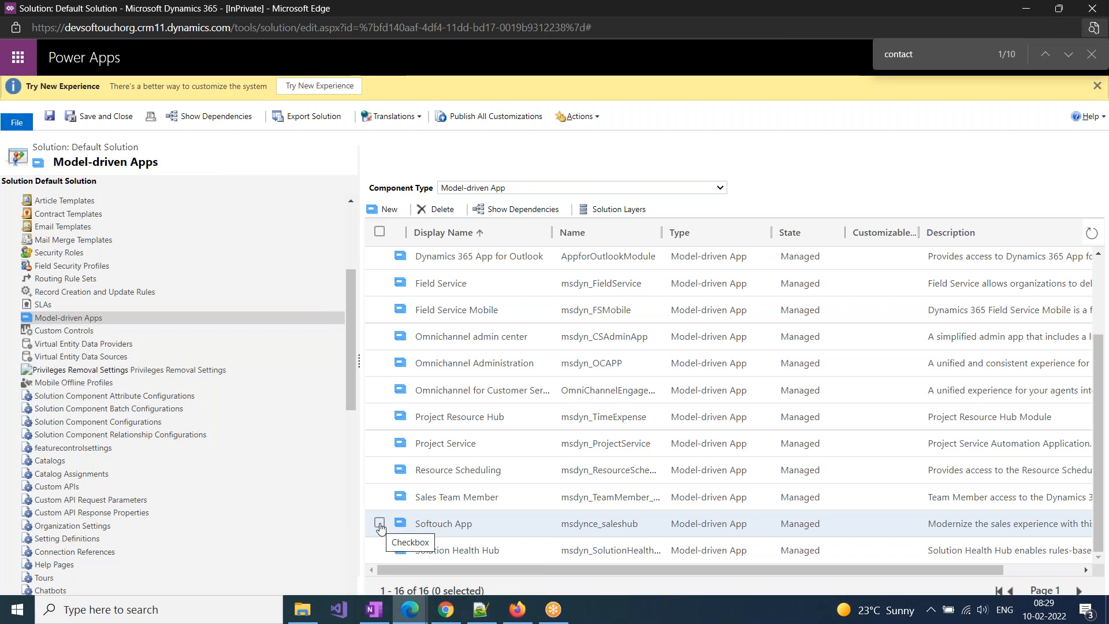
pyautogui.click(379, 524)
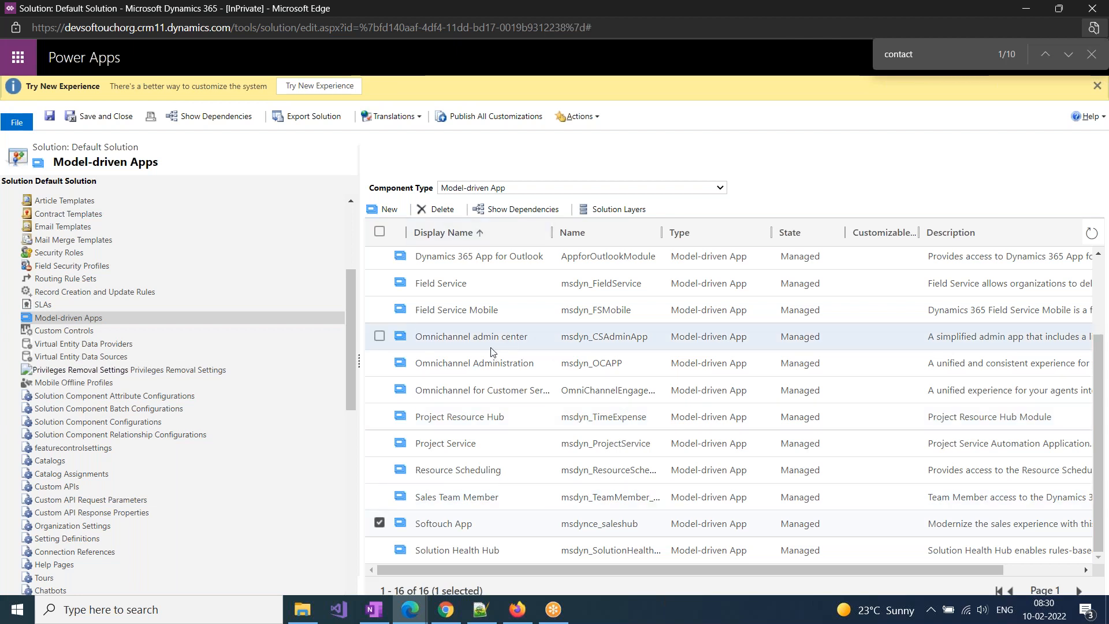
# Expand the Default Solution's Entities node and try to delete the Account entity from the entity list
pyautogui.scroll(5, 87, 491)
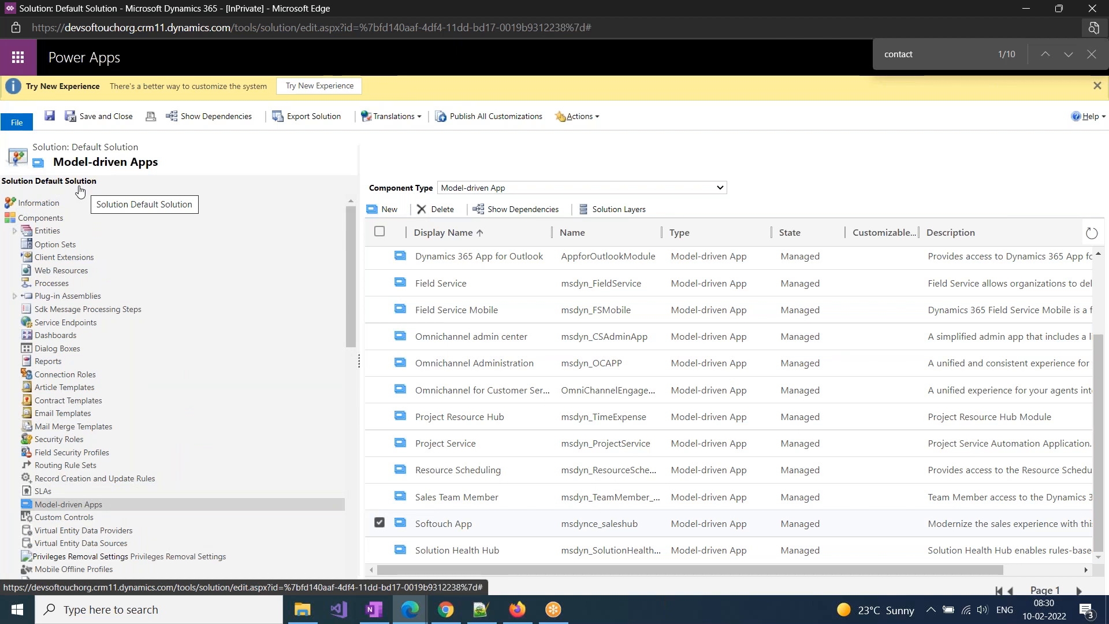
pyautogui.click(14, 231)
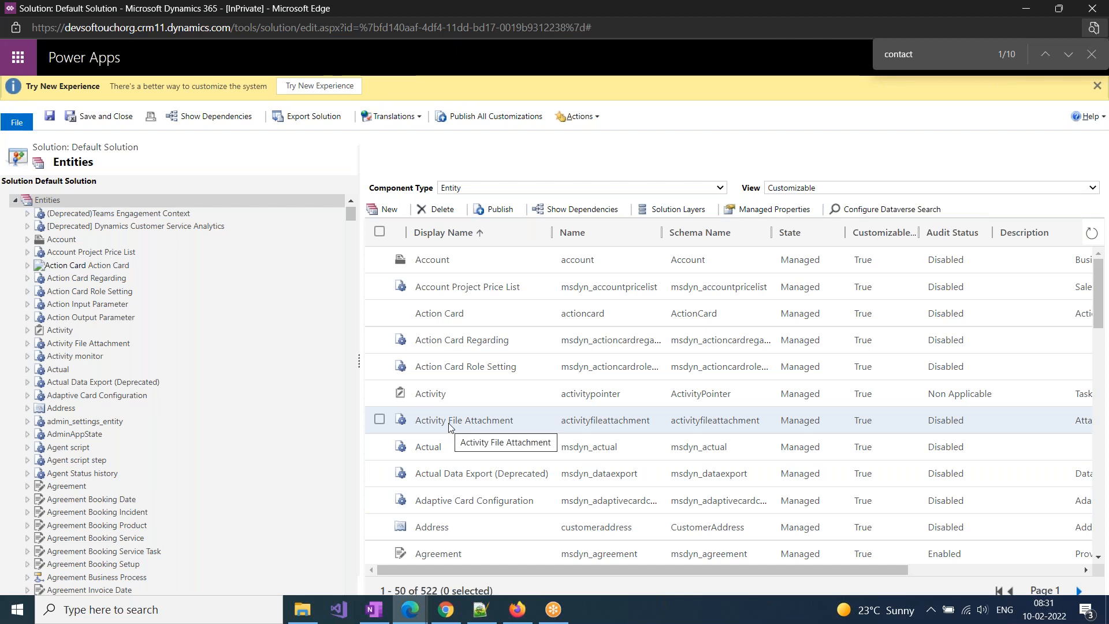
pyautogui.click(379, 260)
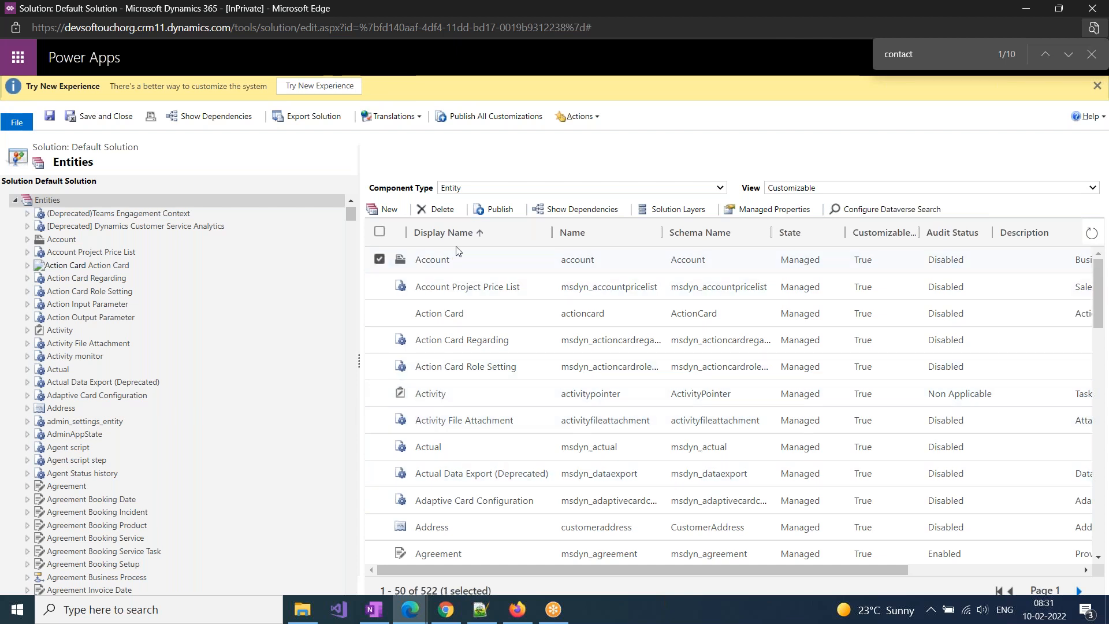
pyautogui.click(439, 209)
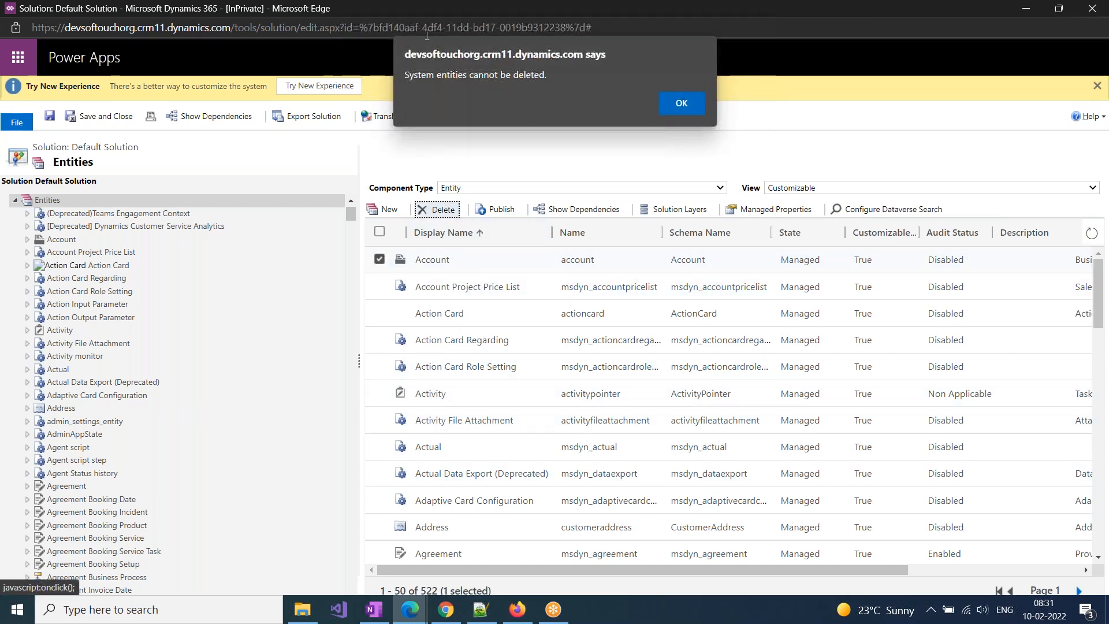
pyautogui.moveTo(550, 77); pyautogui.dragTo(404, 76)
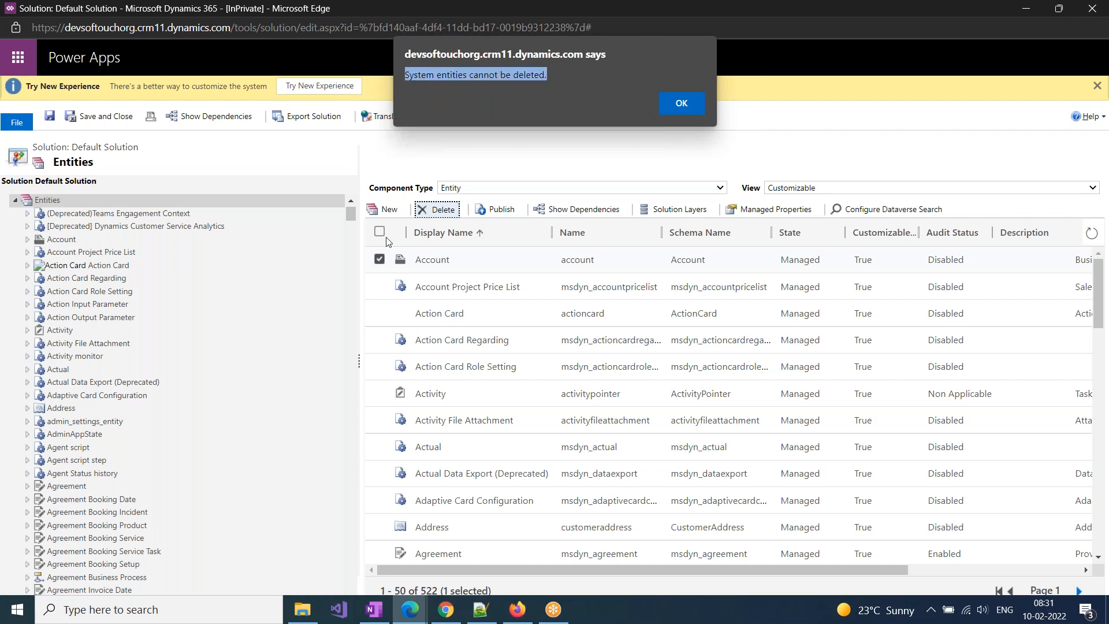
pyautogui.click(682, 103)
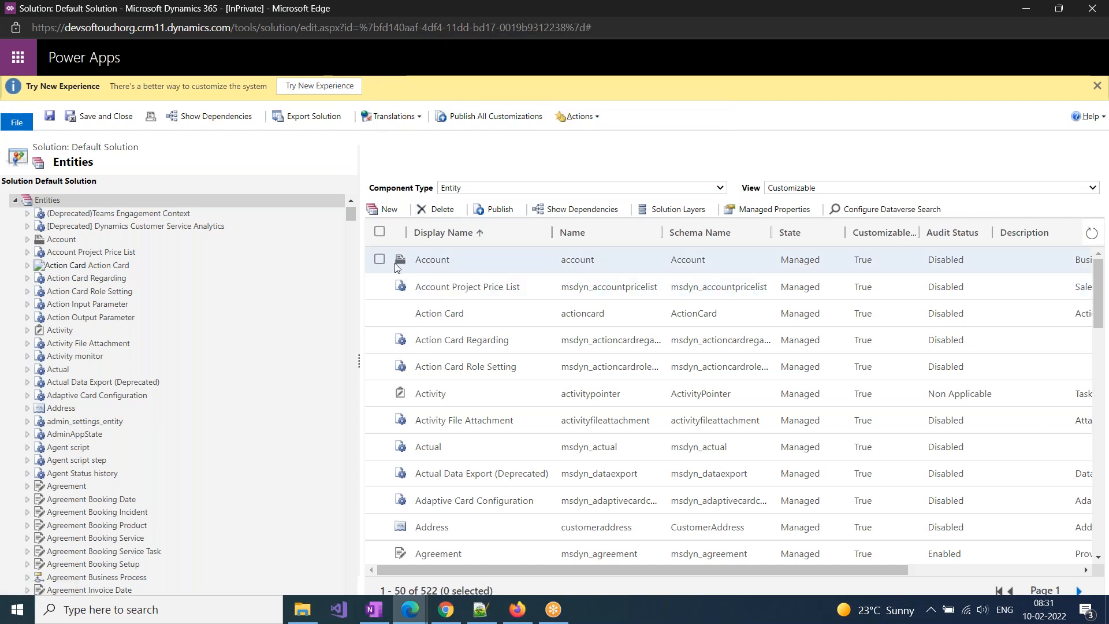
# Select the Account entity, switch to the Softouch App site, close the Apps dialog, and show the Accounts list
pyautogui.click(436, 268)
pyautogui.click(410, 609)
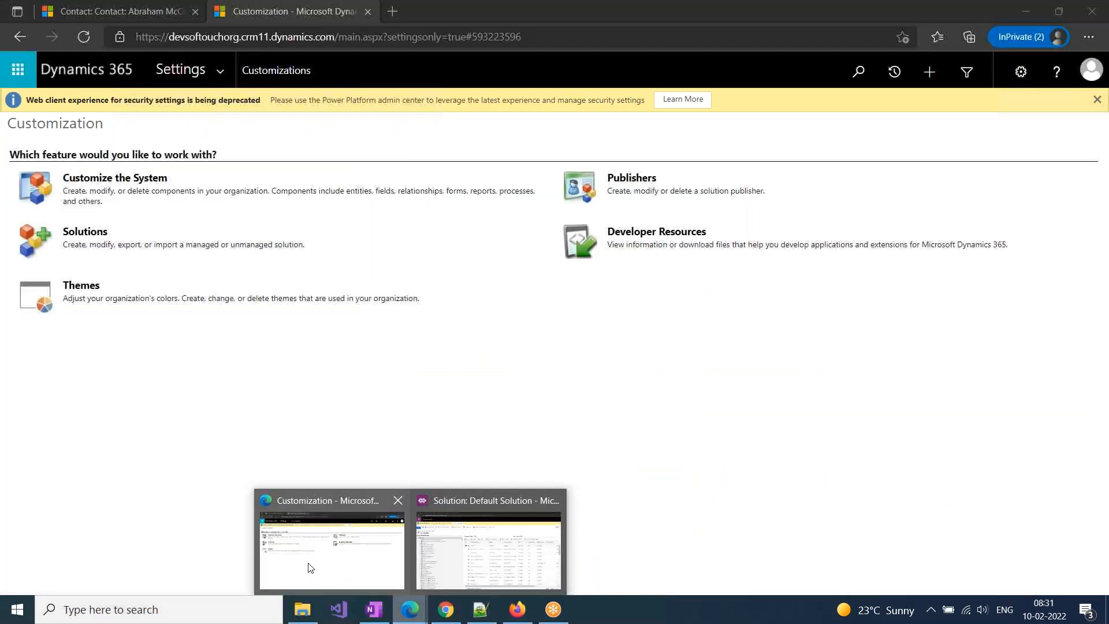
pyautogui.click(310, 567)
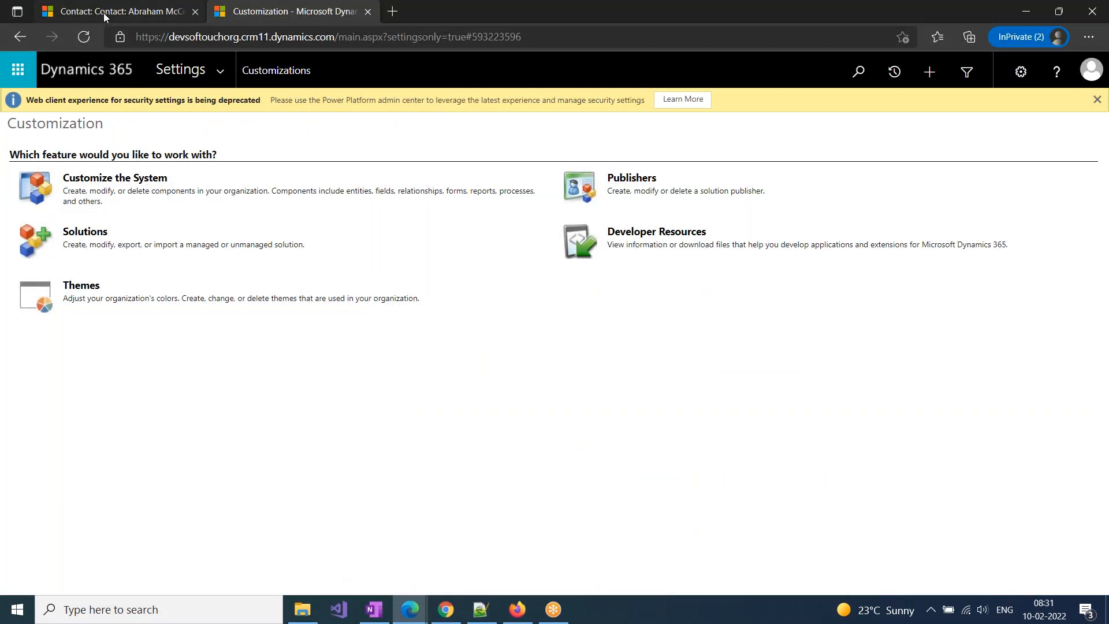
pyautogui.click(103, 13)
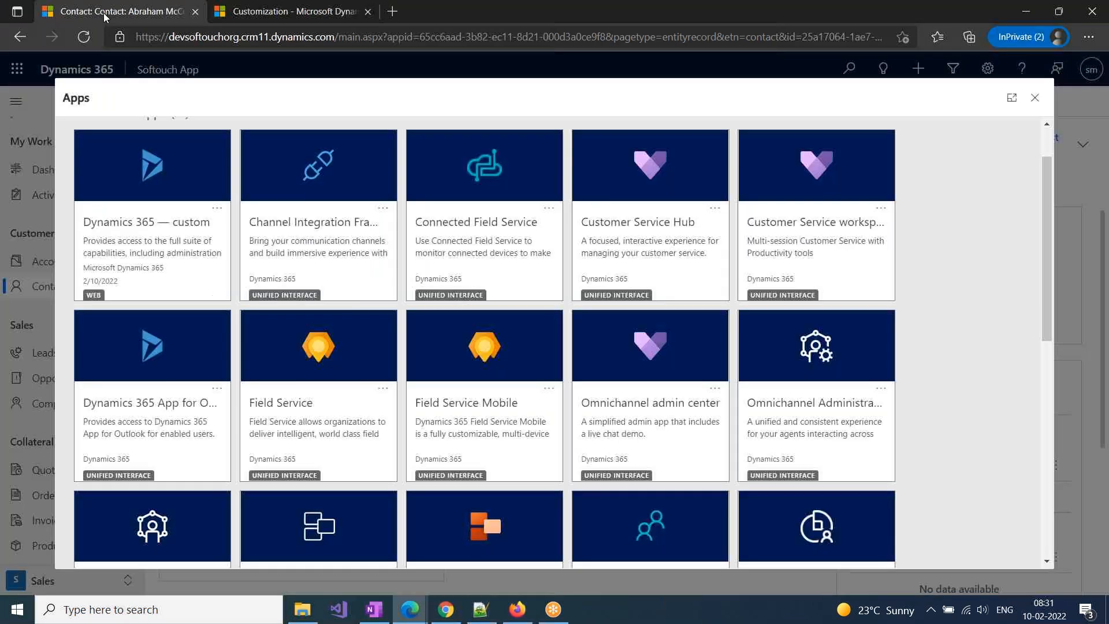
pyautogui.click(1033, 99)
pyautogui.click(84, 267)
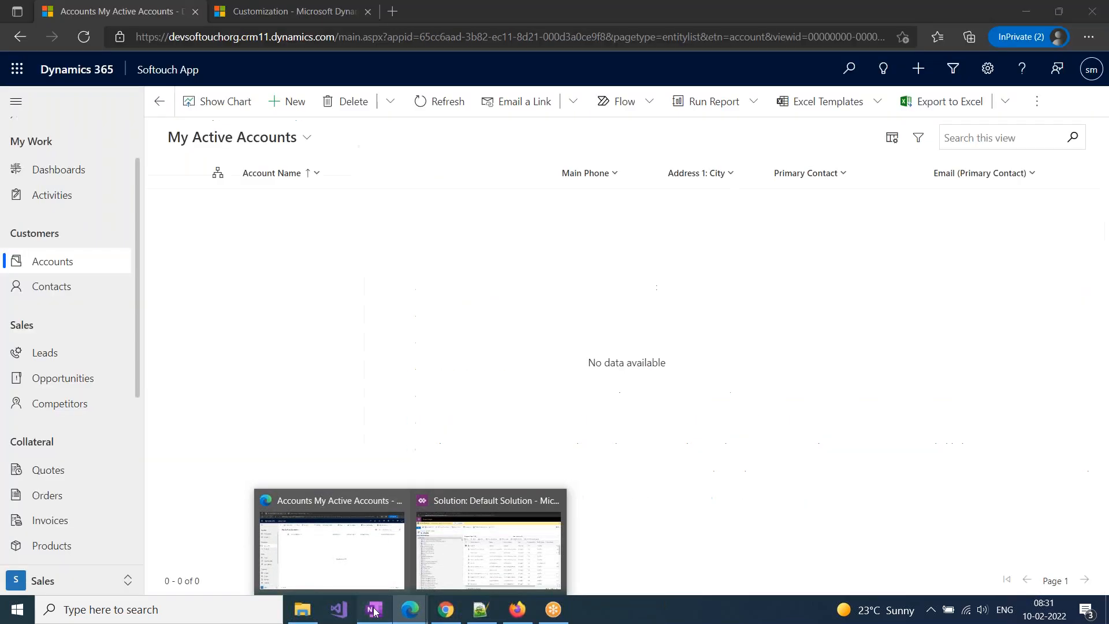
# Switch to the OneNote Batch -Feb page and add the lines "Customizations" and "Data" below the Theory Types line
pyautogui.click(375, 610)
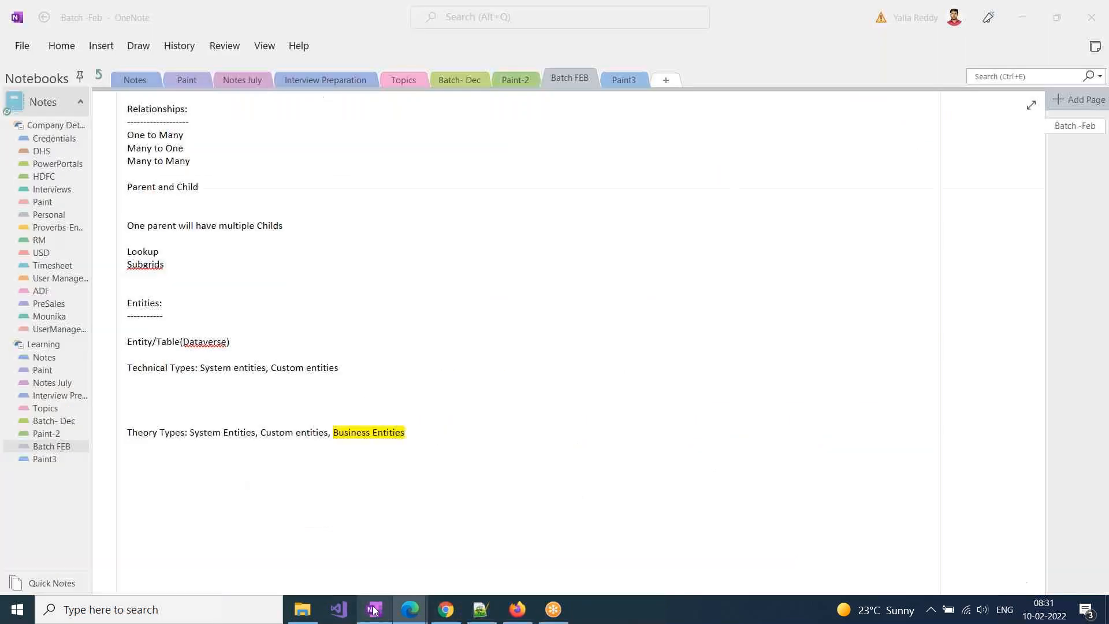
pyautogui.write('Customizations')
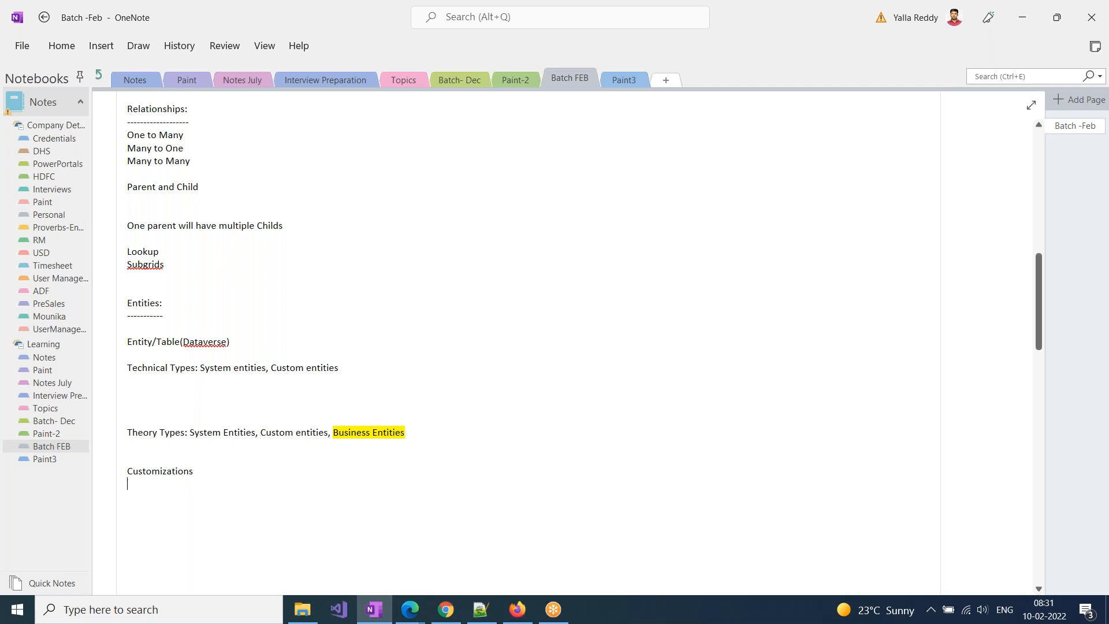
pyautogui.press('Return')
pyautogui.write('Data')
pyautogui.click(143, 471)
pyautogui.doubleClick(144, 485)
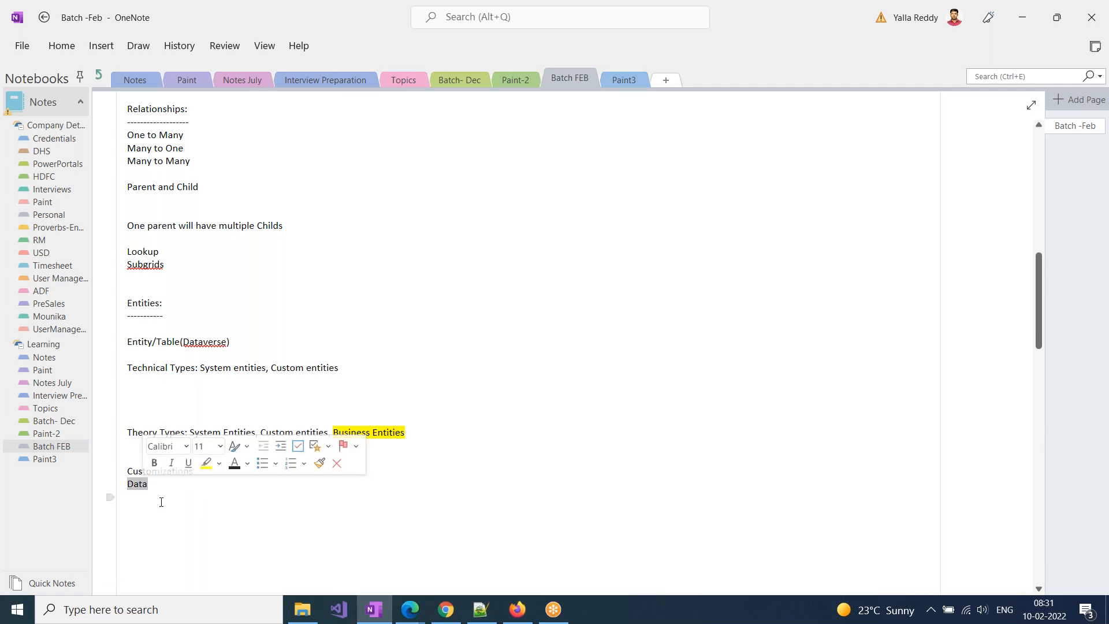
pyautogui.click(143, 476)
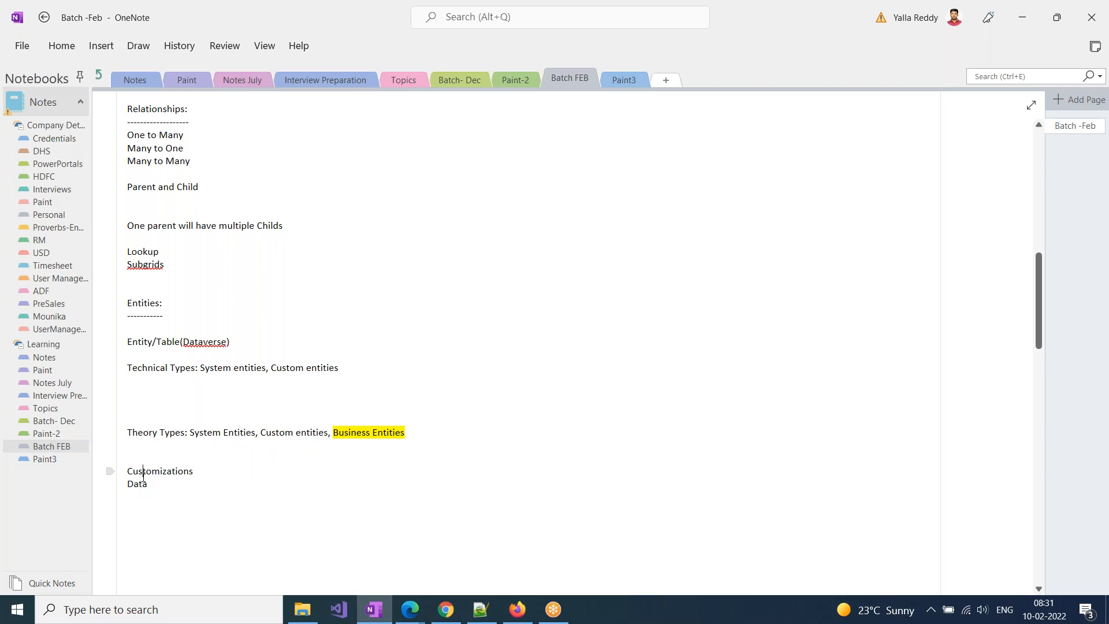
pyautogui.doubleClick(144, 471)
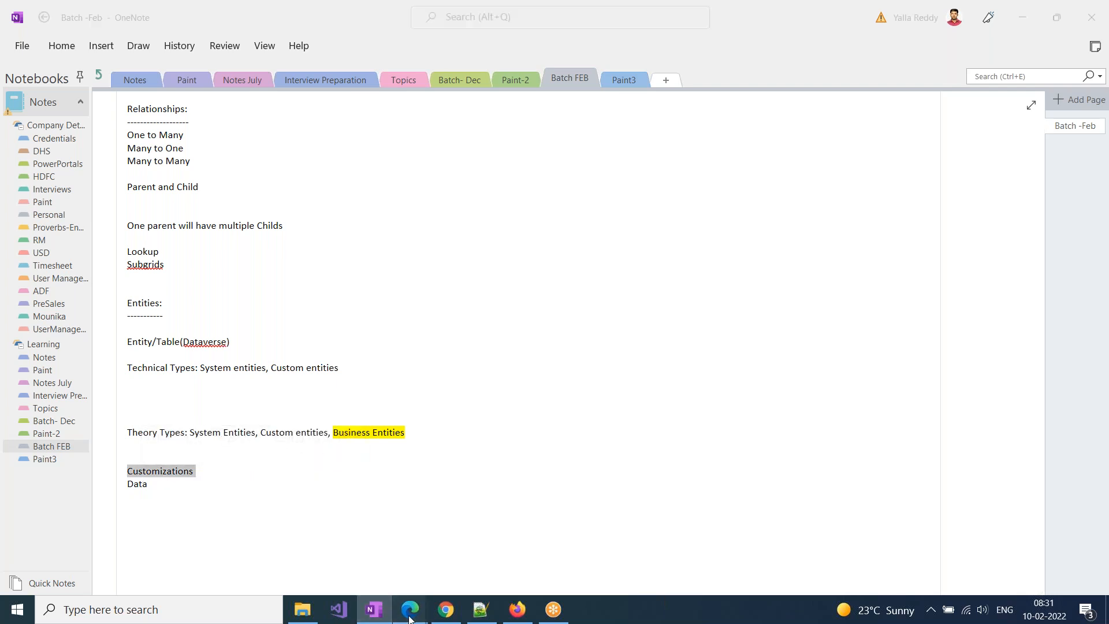
# Switch back to the Default Solution window and open the Account entity's definition
pyautogui.moveTo(410, 609)
pyautogui.click(469, 561)
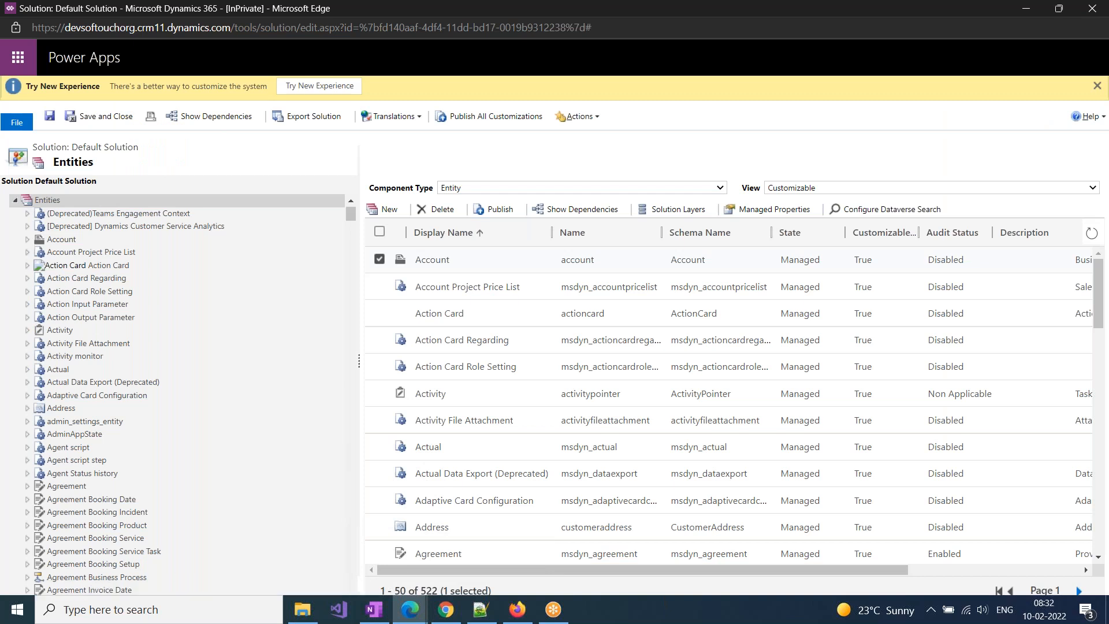
pyautogui.click(27, 239)
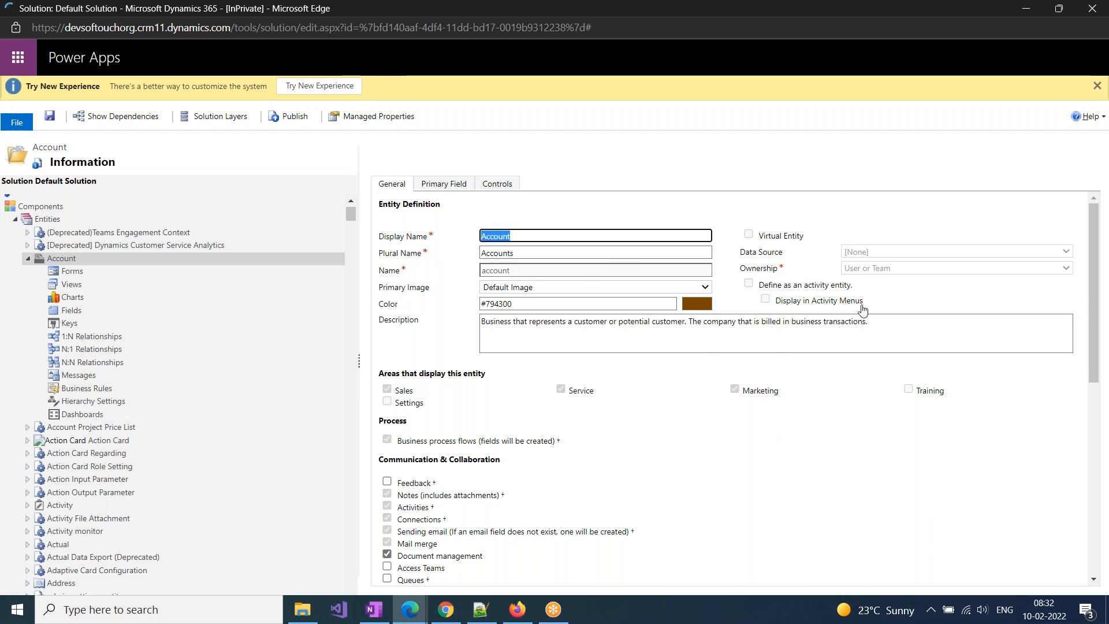
# Set the Account entity's display name to Org and its plural name to Orgs, and save the entity
pyautogui.click(540, 239)
pyautogui.press('BackSpace')
pyautogui.press('BackSpace')
pyautogui.press('BackSpace')
pyautogui.press('BackSpace')
pyautogui.press('BackSpace')
pyautogui.press('BackSpace')
pyautogui.write('Org')
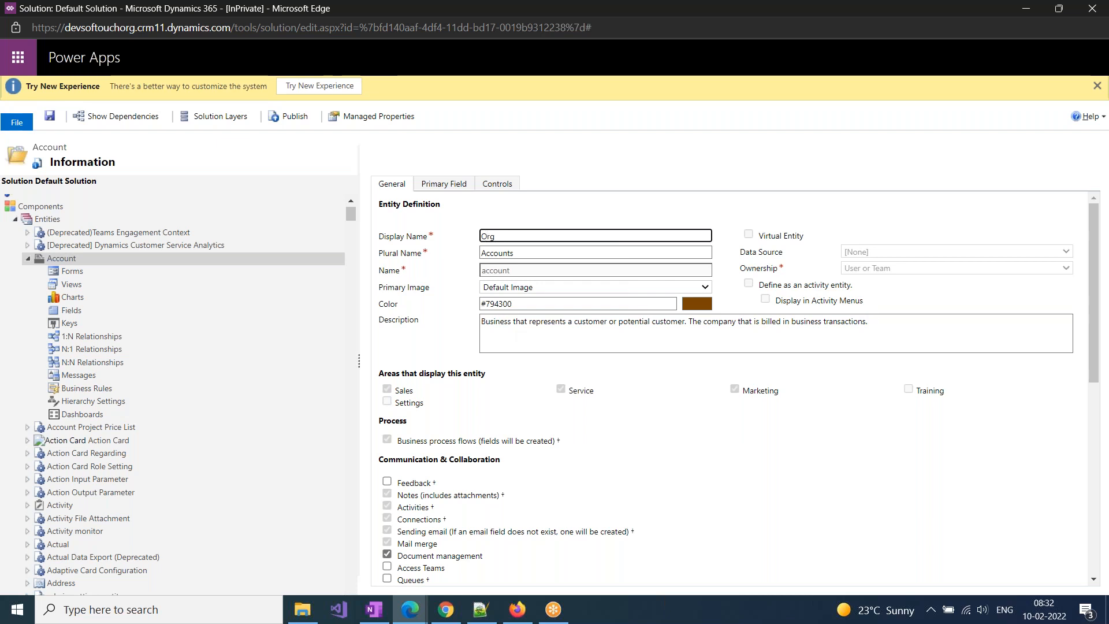
pyautogui.press('Tab')
pyautogui.write('Orgs')
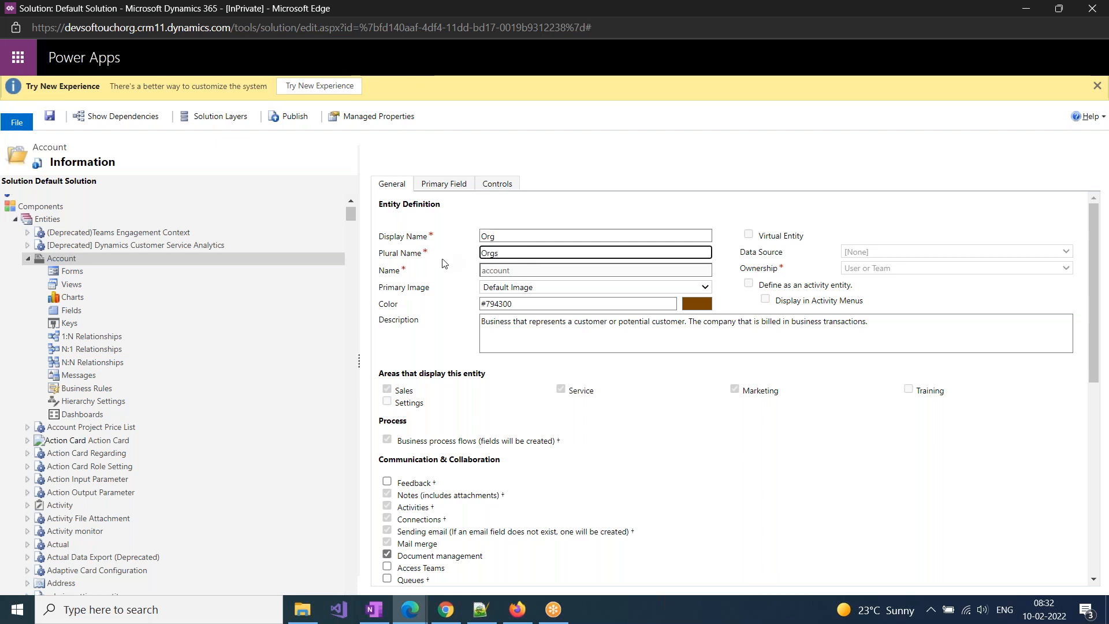
pyautogui.click(50, 117)
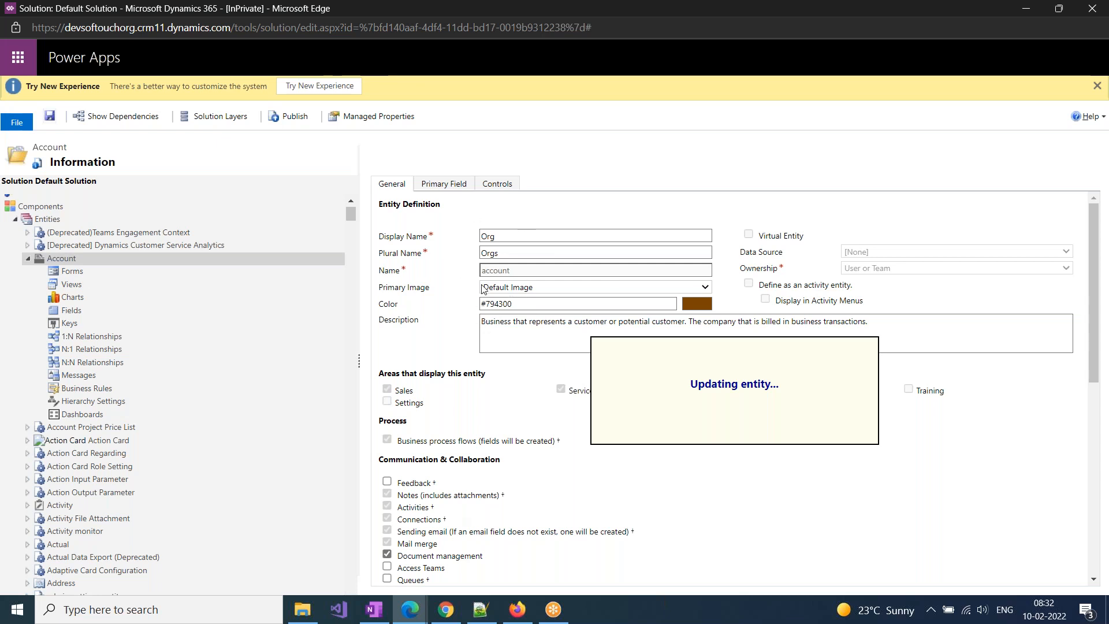
# Switch to the OneNote page and append "(Background properties of entity)" to the Customizations line
pyautogui.click(377, 621)
pyautogui.click(232, 467)
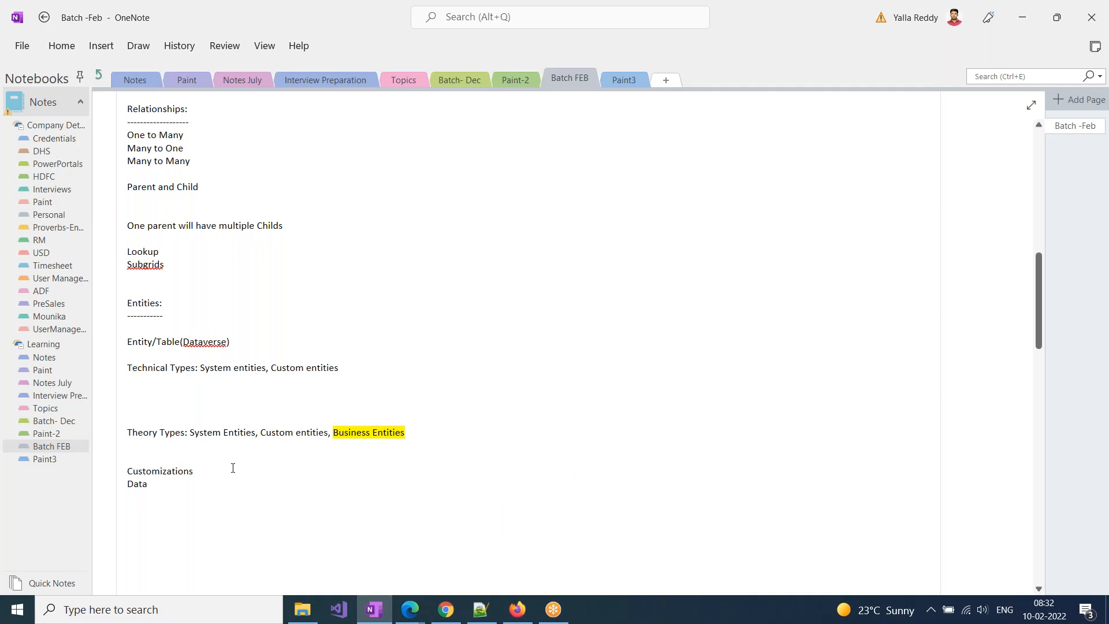
pyautogui.write('(Background properties of enti')
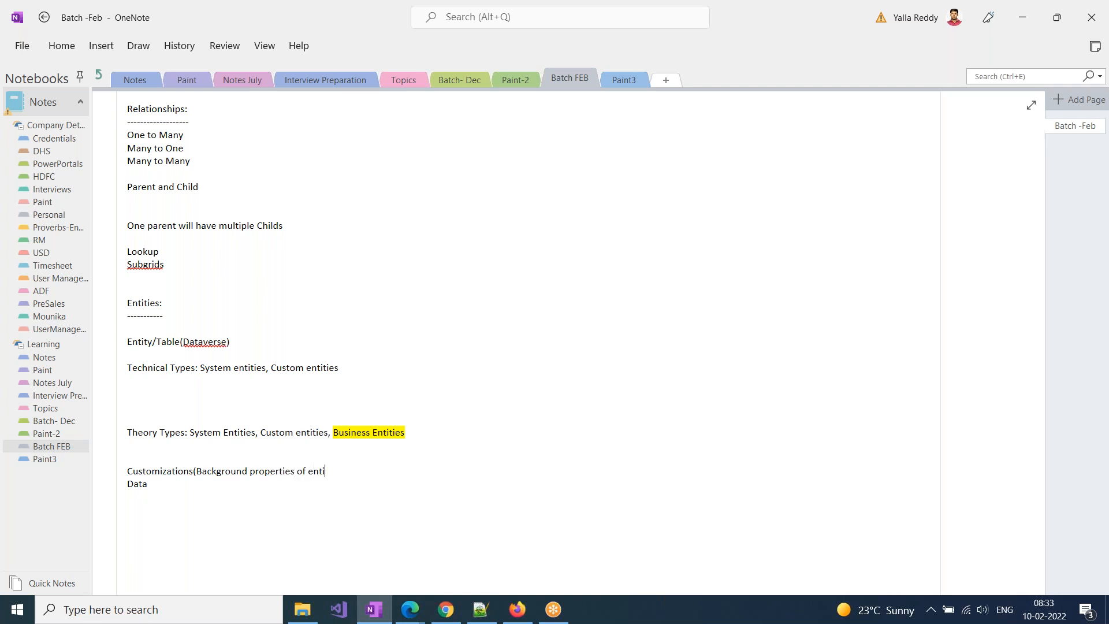
pyautogui.write('ty)')
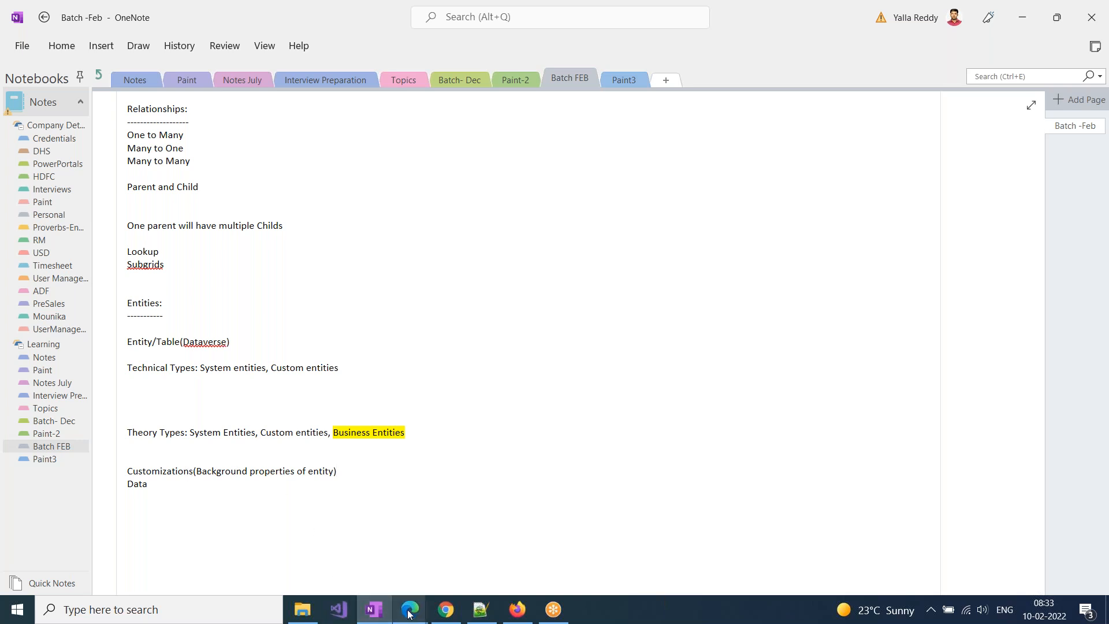
# Switch to the Softouch App window, create and save an account named Test Data, and select it in the My Active Accounts list
pyautogui.moveTo(411, 609)
pyautogui.click(473, 565)
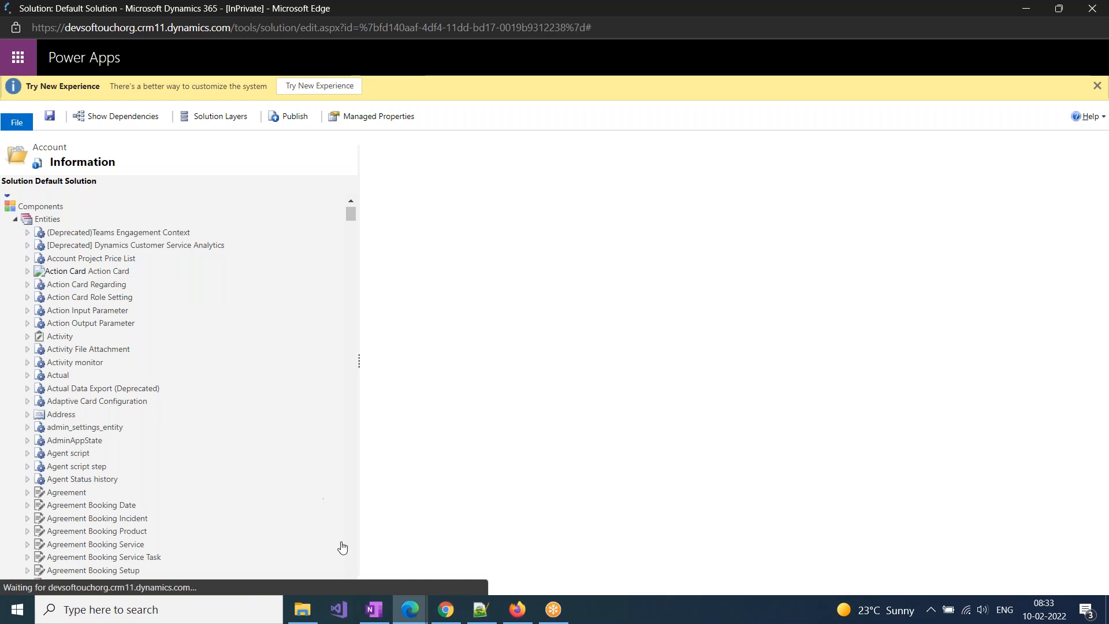
pyautogui.moveTo(410, 614)
pyautogui.click(324, 555)
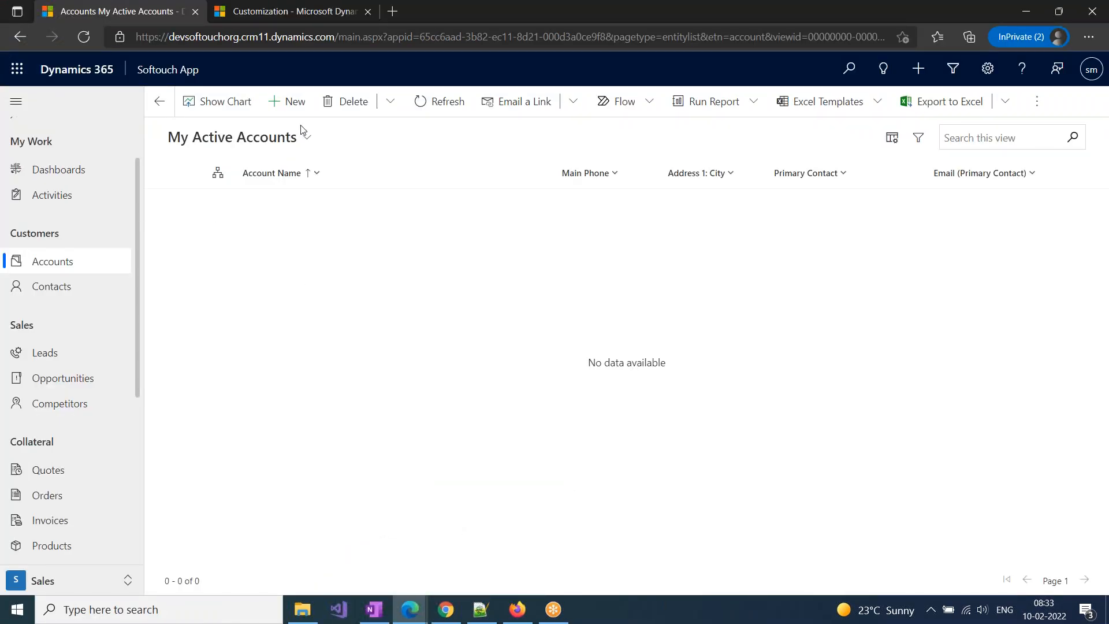
pyautogui.click(295, 102)
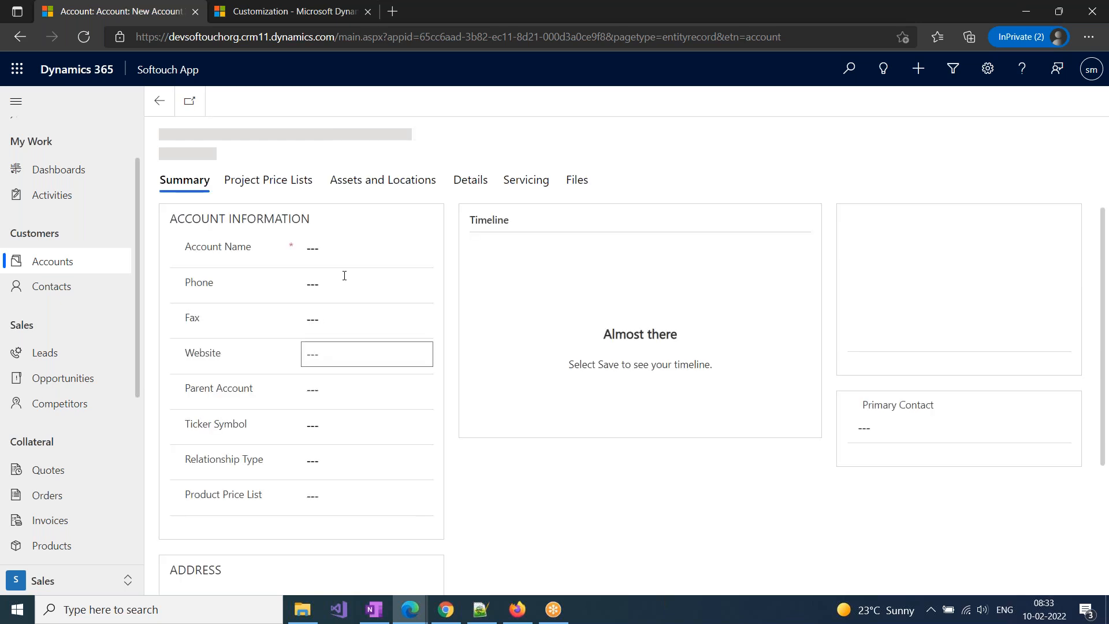
pyautogui.click(344, 263)
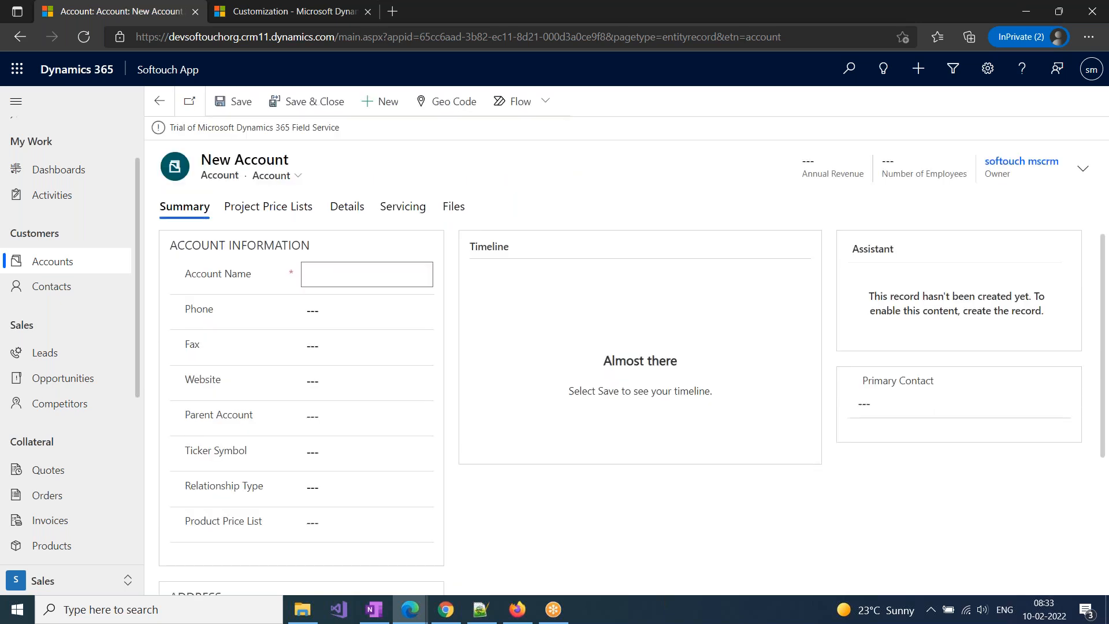
pyautogui.write('Test Data')
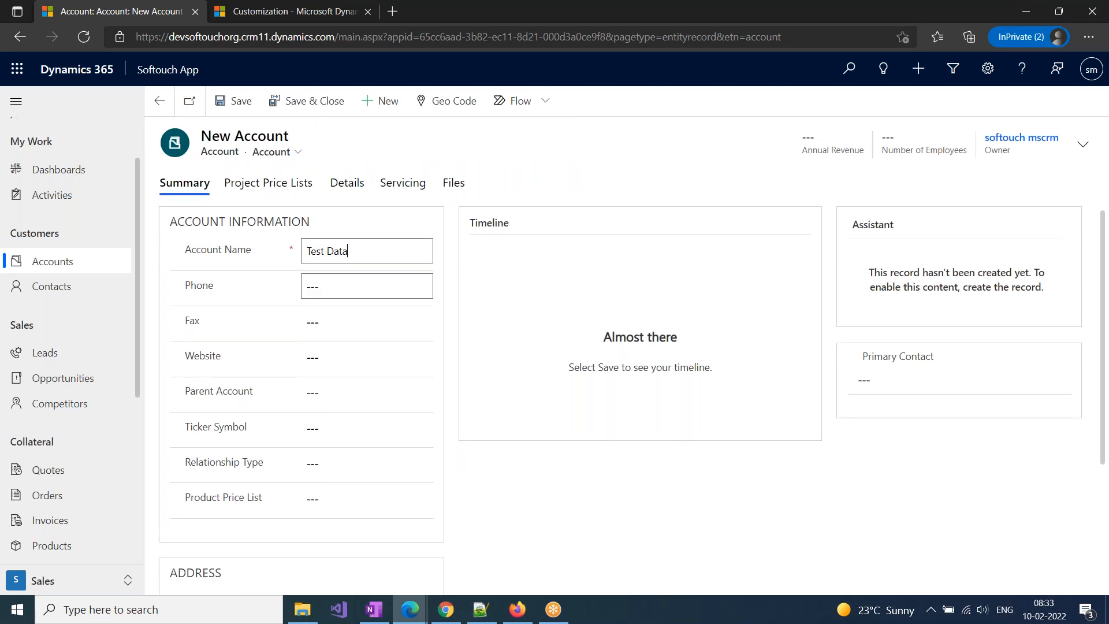
pyautogui.click(234, 101)
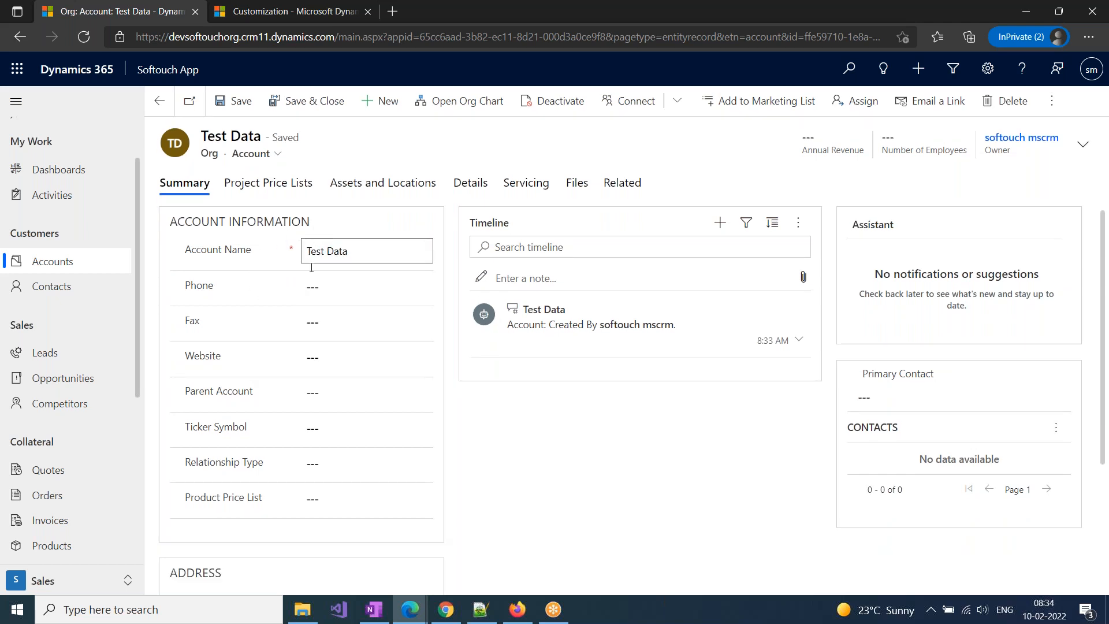
pyautogui.click(159, 100)
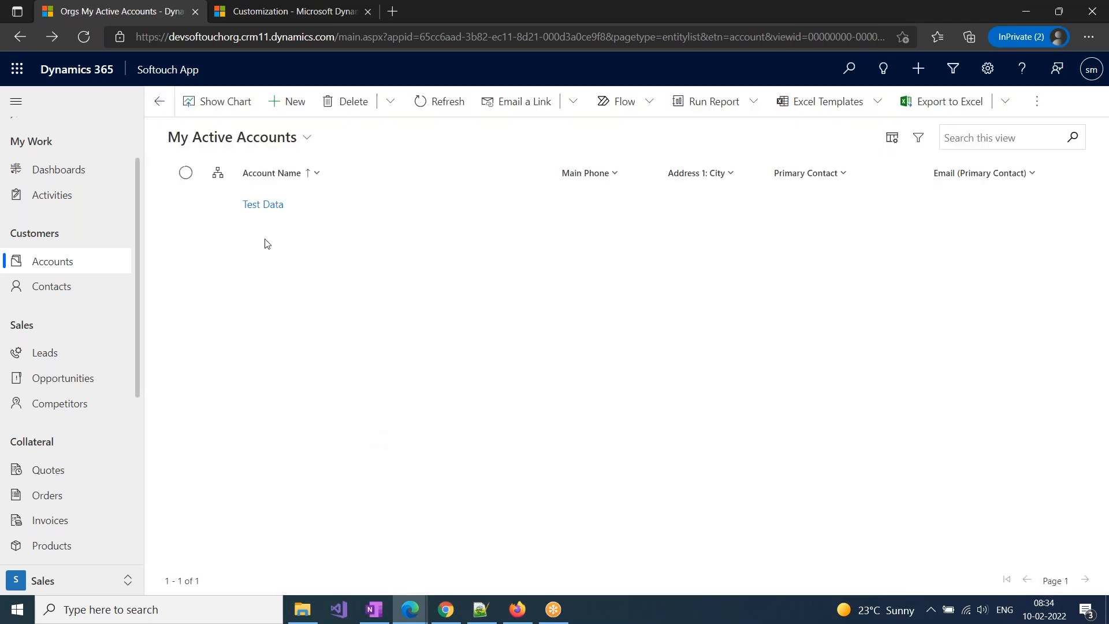
pyautogui.click(186, 204)
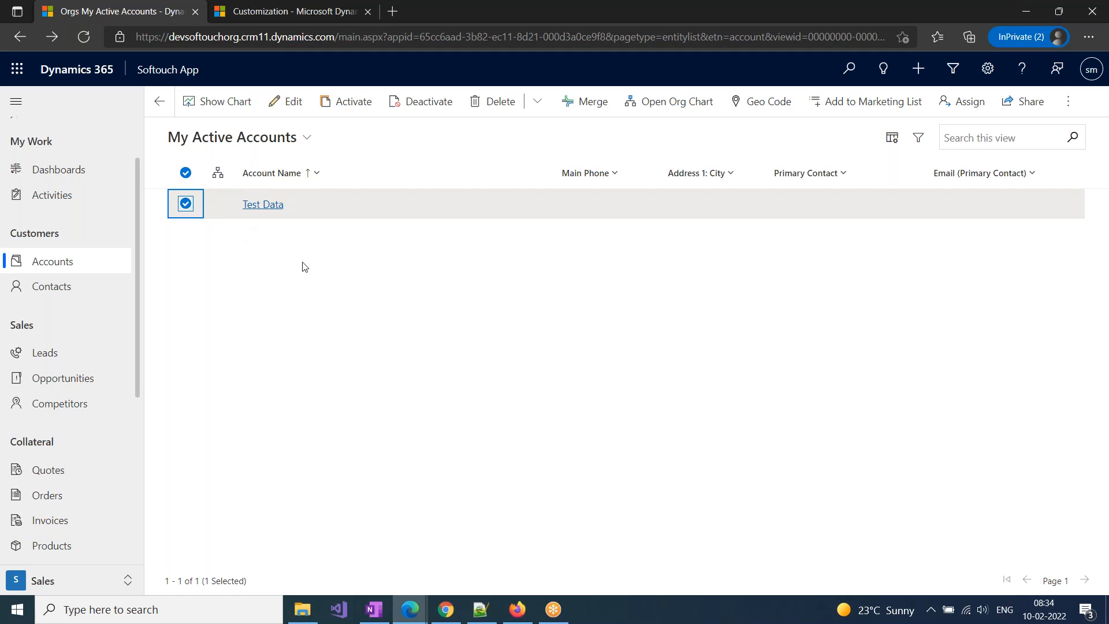
# Switch to the OneNote page and review the Customizations line describing the background properties of an entity
pyautogui.click(275, 17)
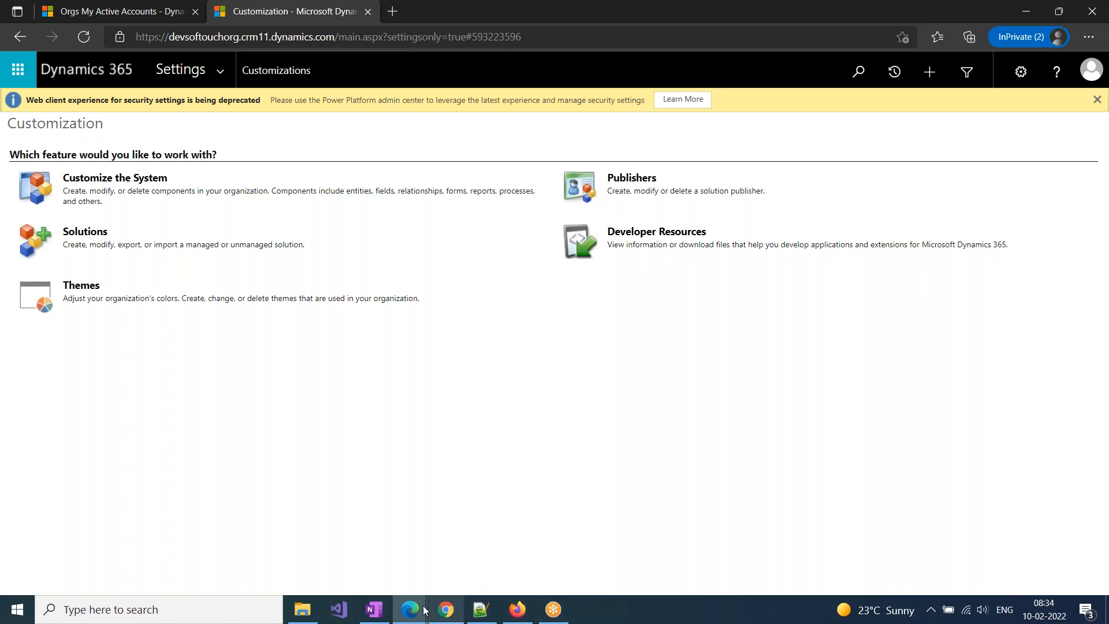
pyautogui.click(373, 609)
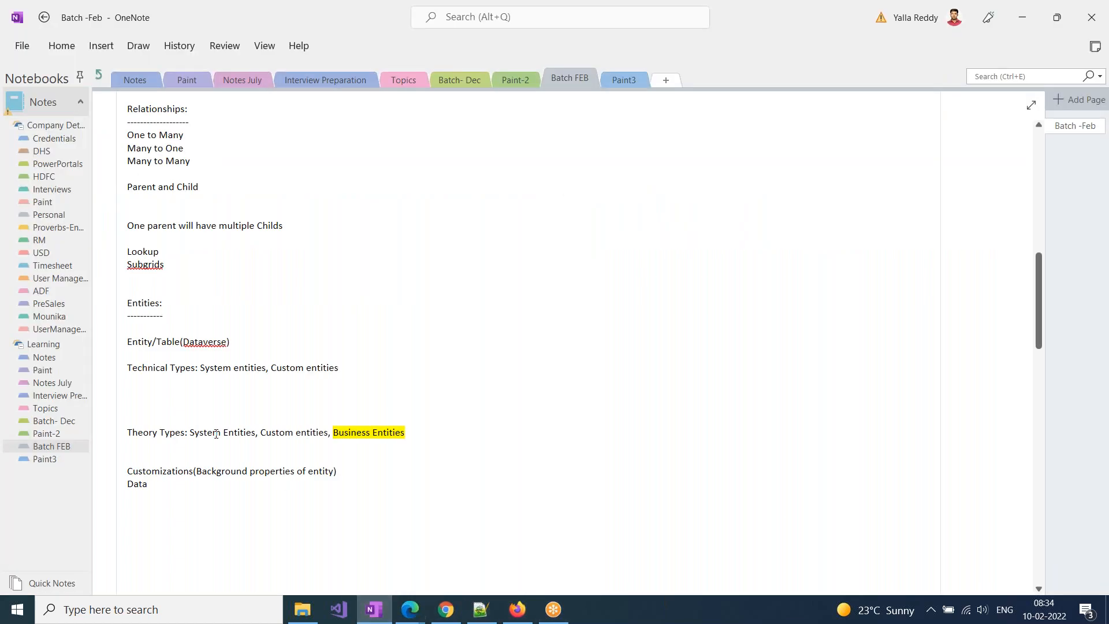
pyautogui.tripleClick(155, 470)
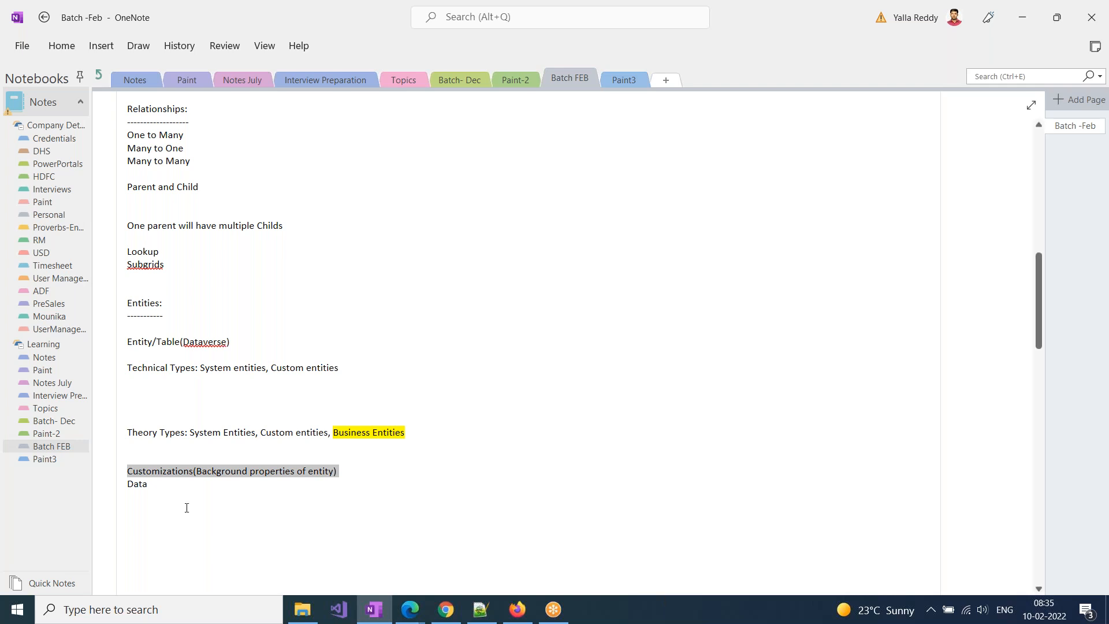
pyautogui.click(196, 473)
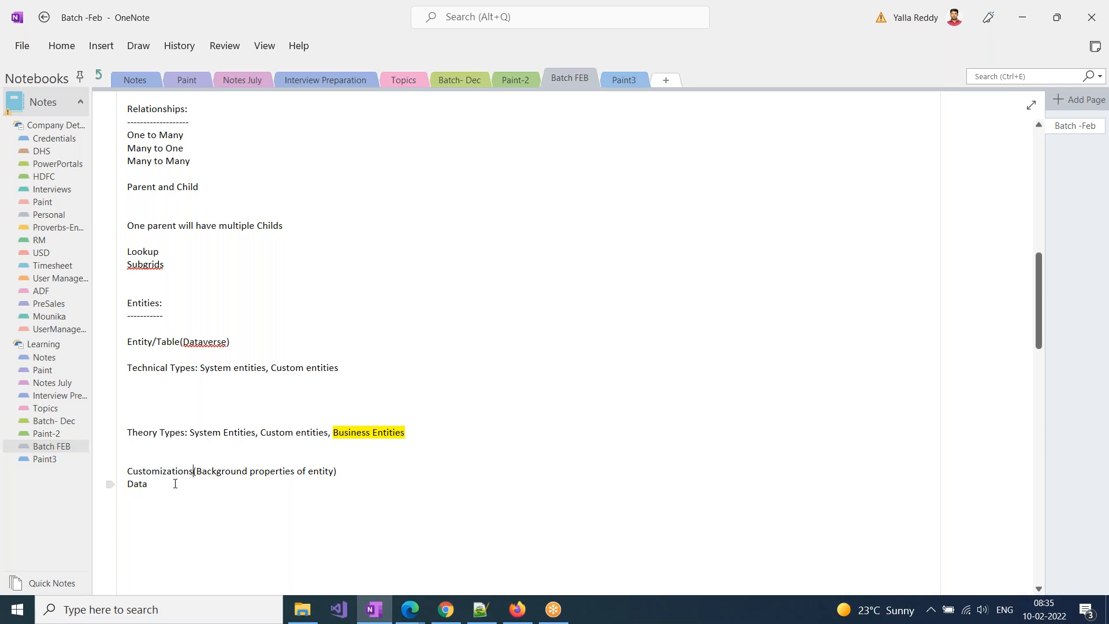
pyautogui.click(194, 470)
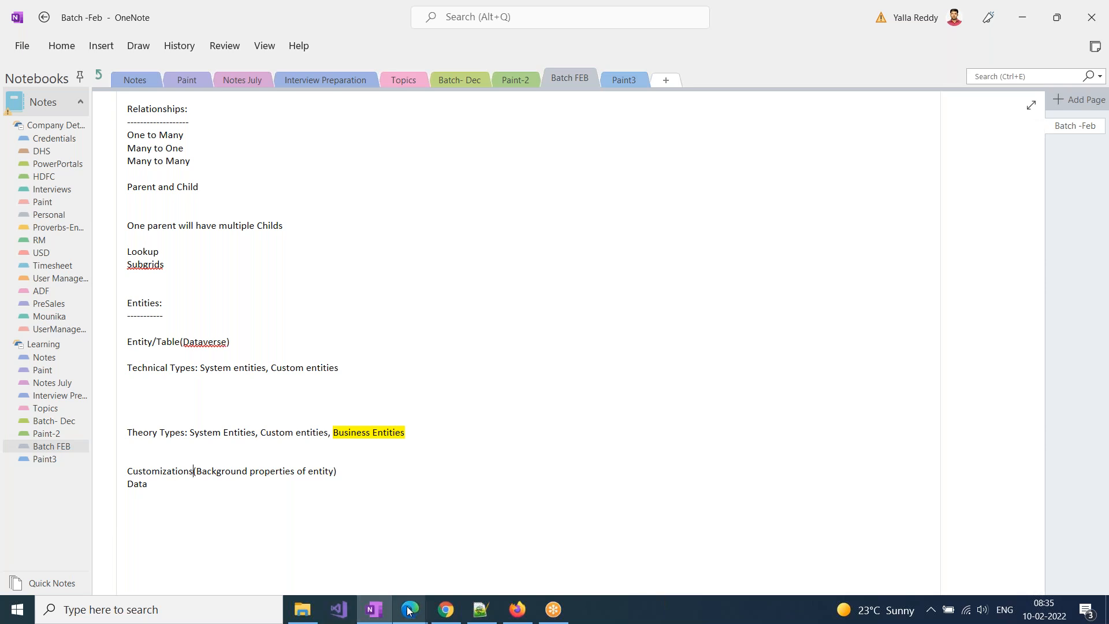
# Switch to the Dynamics 365 Customization page in Edge and open the All Solutions list
pyautogui.moveTo(408, 611)
pyautogui.moveTo(551, 503)
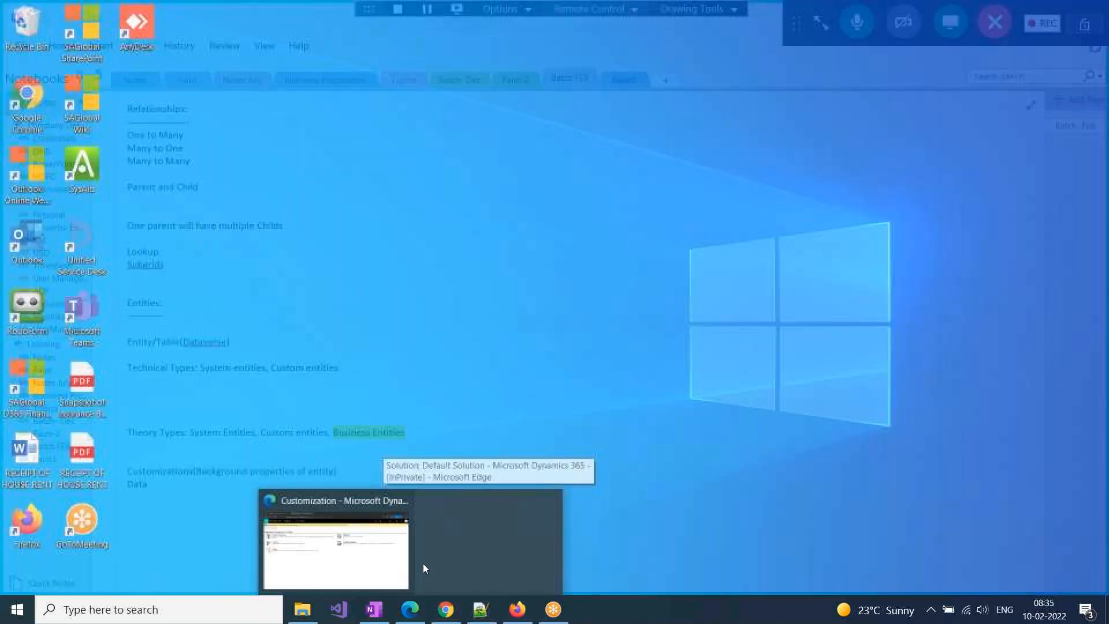
pyautogui.click(404, 555)
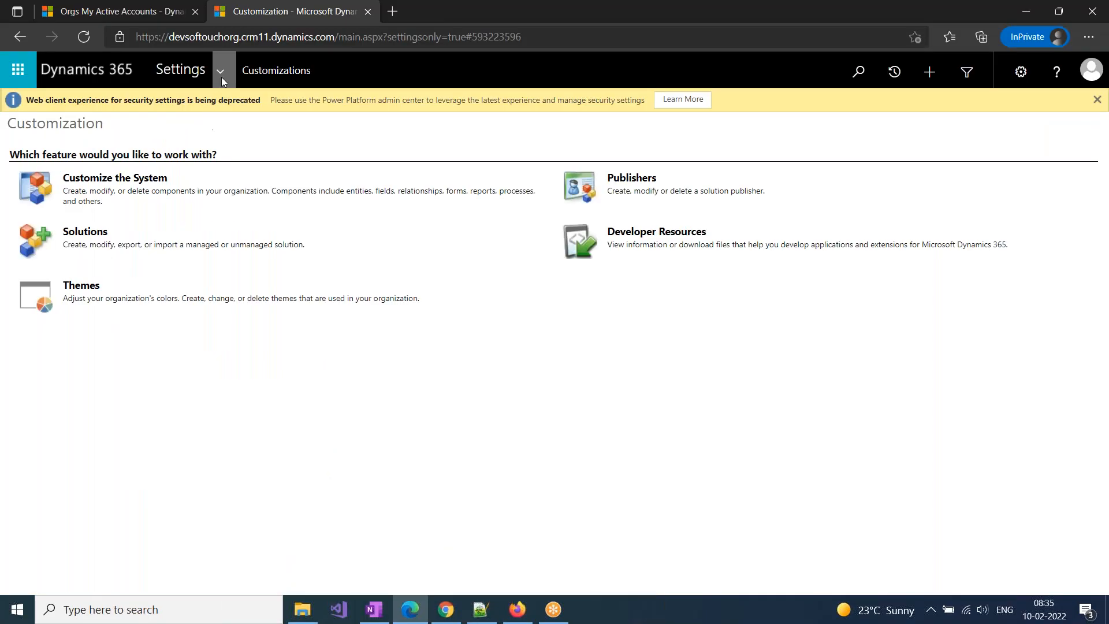
pyautogui.click(222, 77)
pyautogui.click(216, 74)
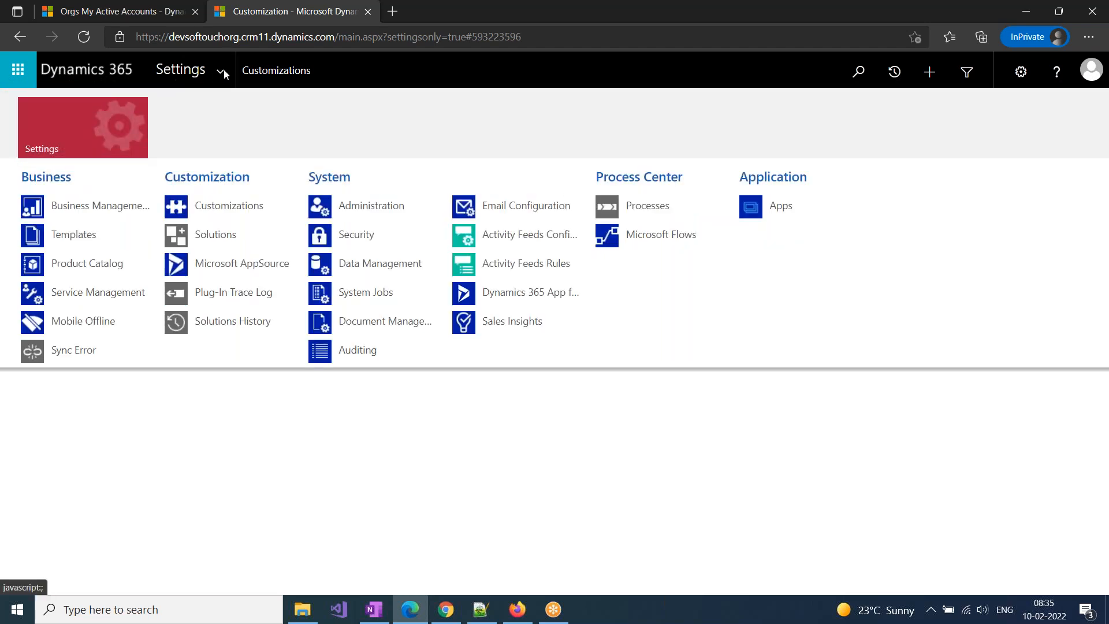
pyautogui.click(227, 235)
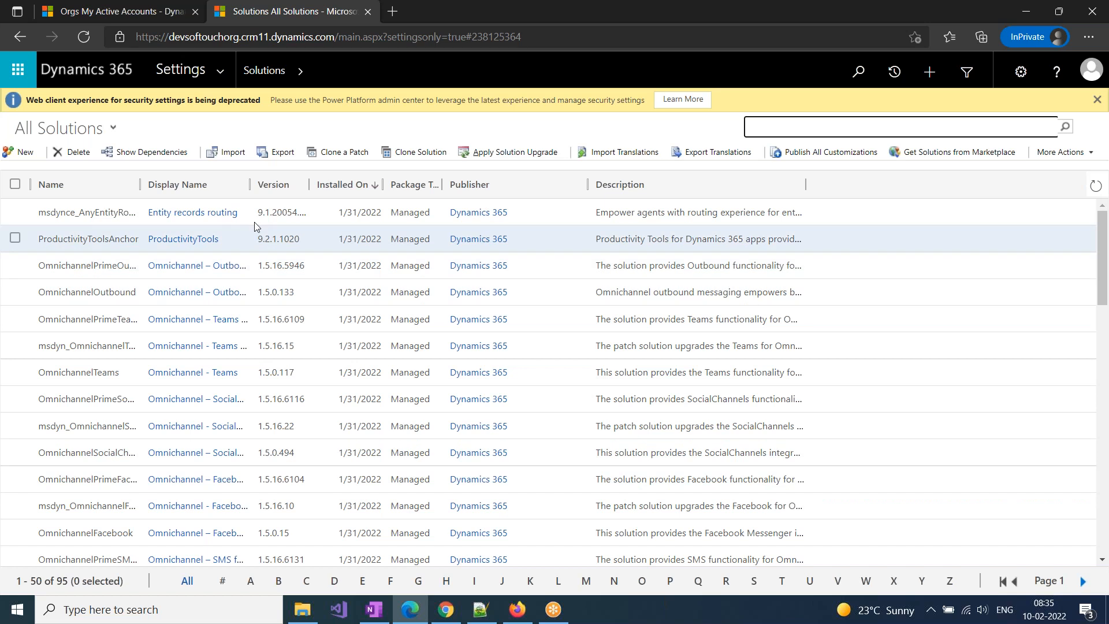
# Create and save a solution named Demo Solution with CDS Default Publisher as publisher and version 1.0.0.0
pyautogui.click(26, 153)
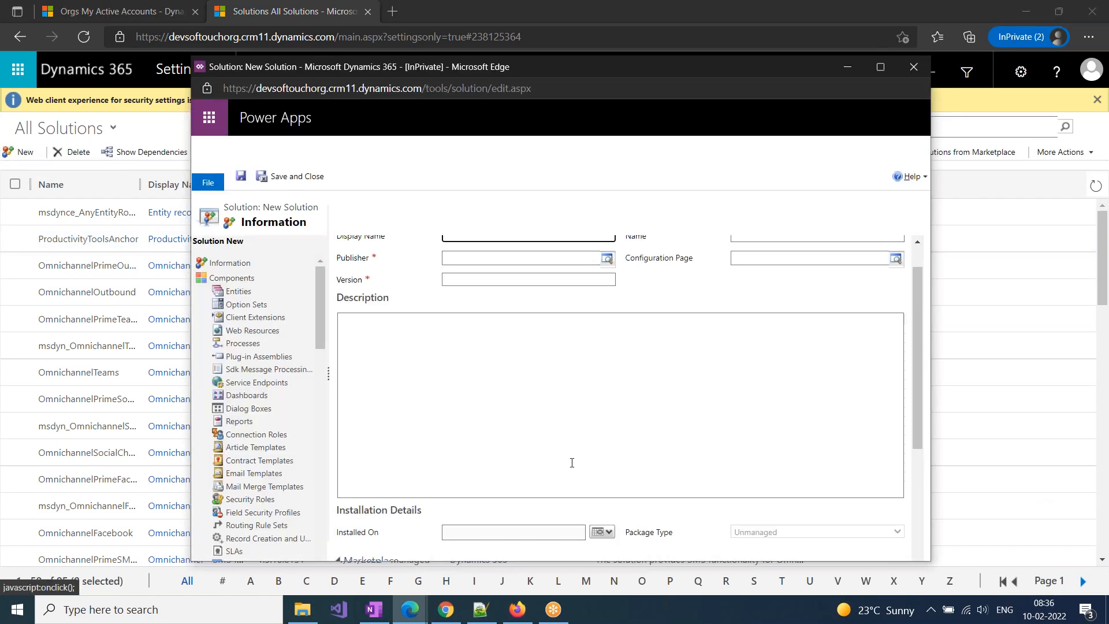
pyautogui.write('Demo Solution')
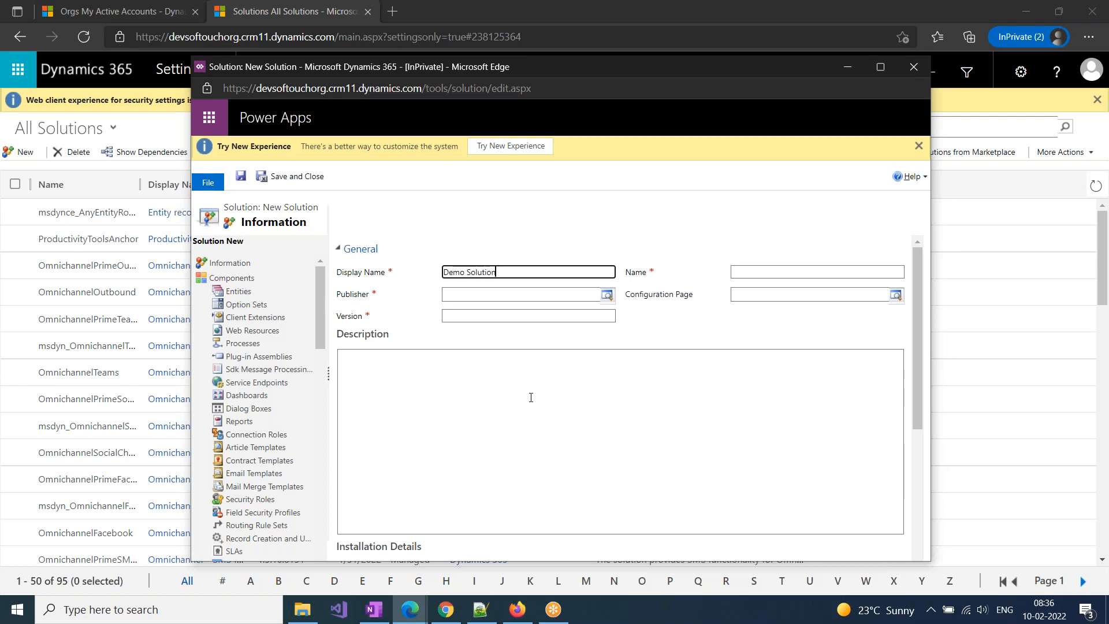
pyautogui.click(559, 391)
pyautogui.click(452, 296)
pyautogui.click(608, 299)
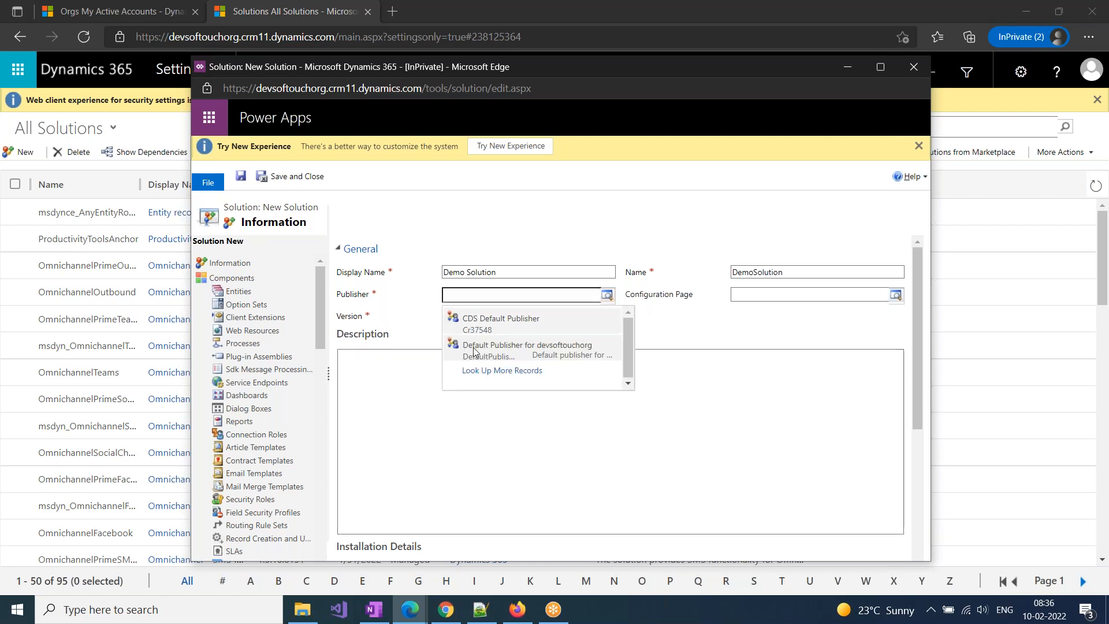
pyautogui.click(490, 324)
pyautogui.click(587, 314)
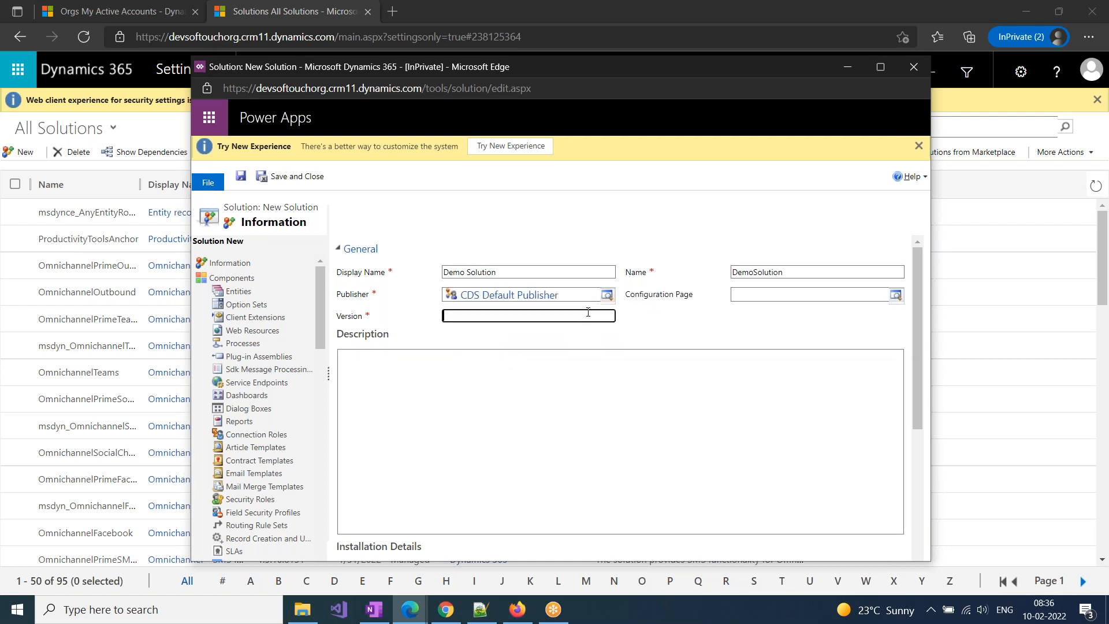
pyautogui.write('1.0.0.0')
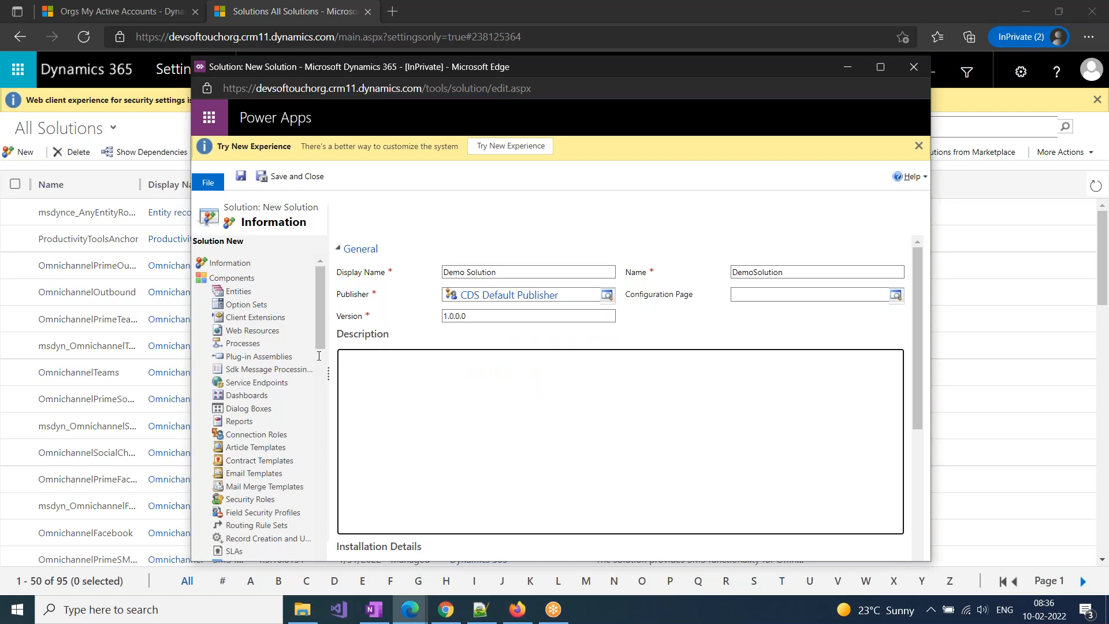
pyautogui.click(241, 177)
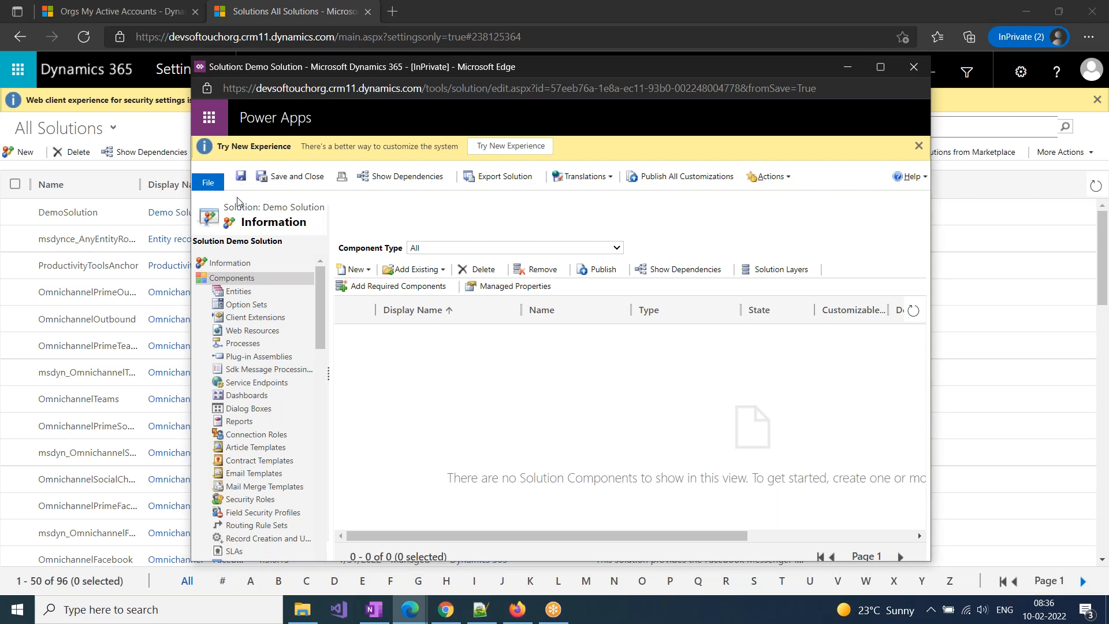
# Add a new entity to Demo Solution with display name Test and plural name TESTS, and save and close it
pyautogui.click(238, 292)
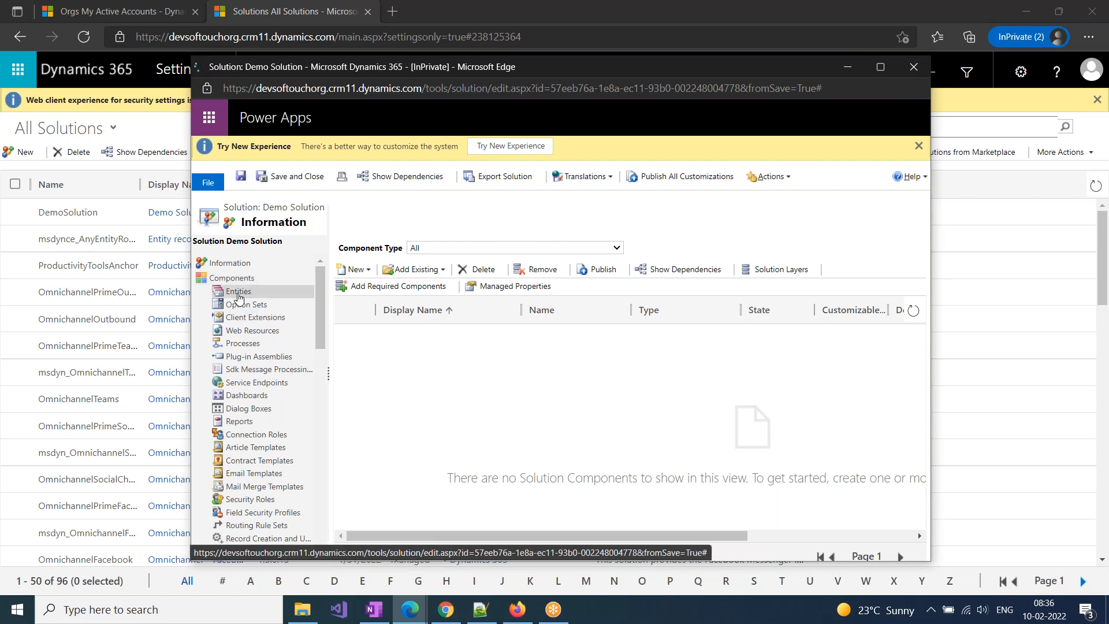
pyautogui.click(361, 270)
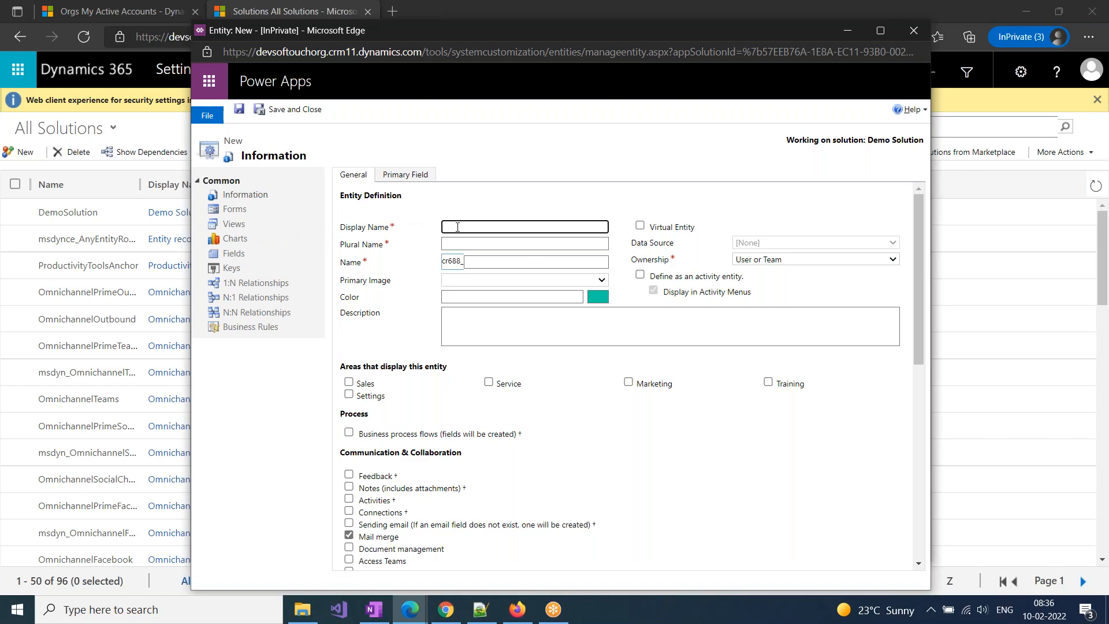
pyautogui.write('Test')
pyautogui.click(466, 244)
pyautogui.write('TESTS')
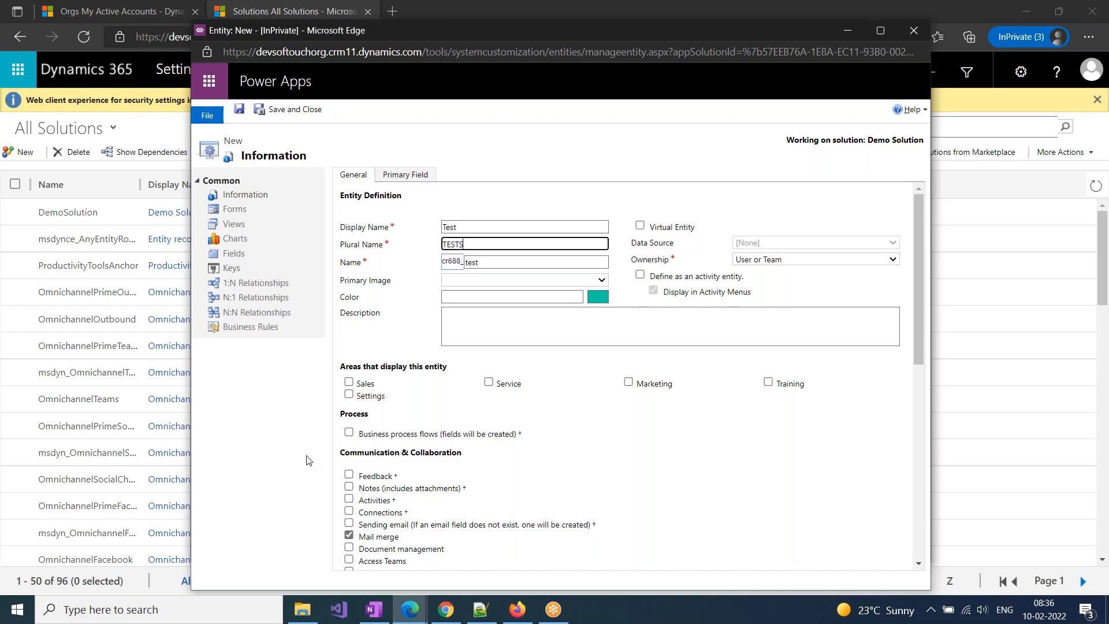
pyautogui.click(283, 112)
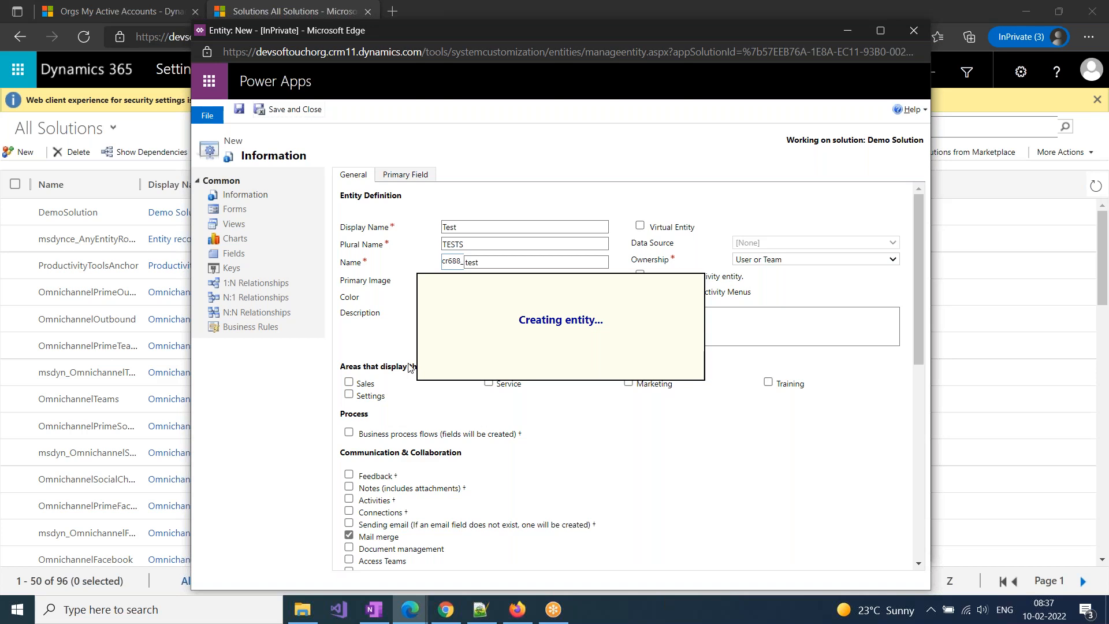
# Switch to the OneNote page and append "(Update,No delete, No Create)" to the highlighted Business Entities text
pyautogui.click(375, 609)
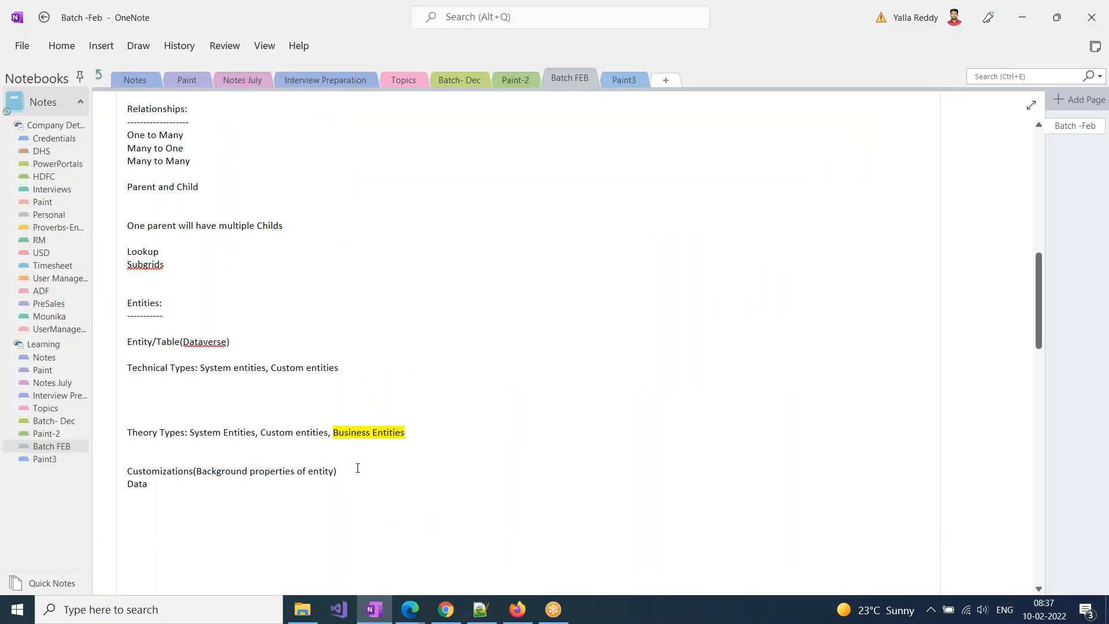
pyautogui.write('(')
pyautogui.write('Bus')
pyautogui.press('BackSpace')
pyautogui.press('BackSpace')
pyautogui.press('BackSpace')
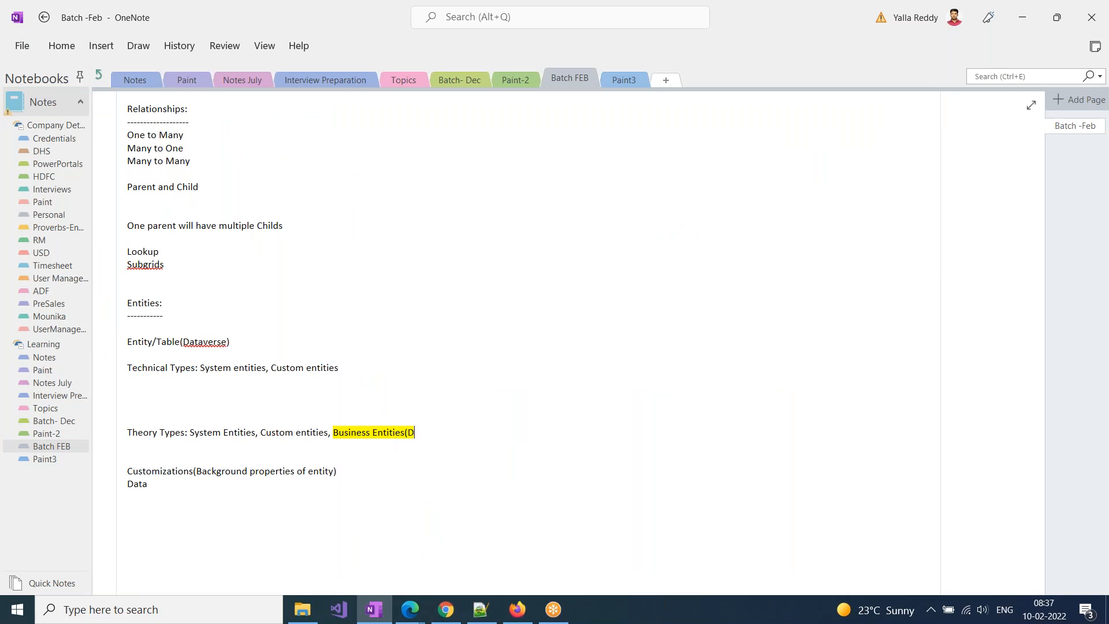
pyautogui.write('User')
pyautogui.press('BackSpace')
pyautogui.press('BackSpace')
pyautogui.press('BackSpace')
pyautogui.press('BackSpace')
pyautogui.write('Update,No delete')
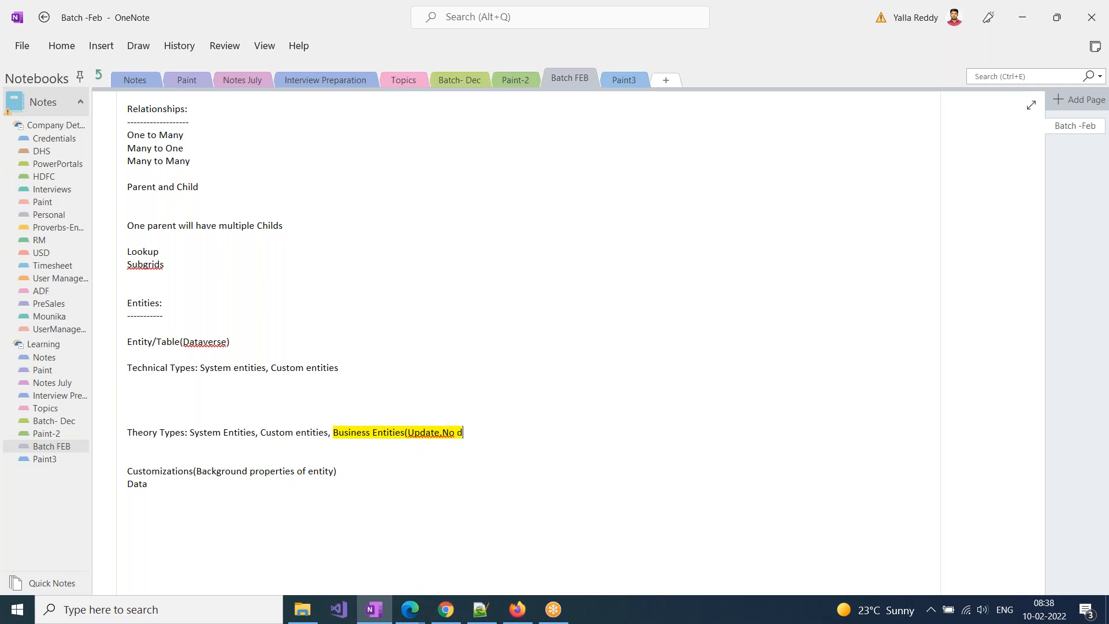
pyautogui.write(',')
pyautogui.write('No Create')
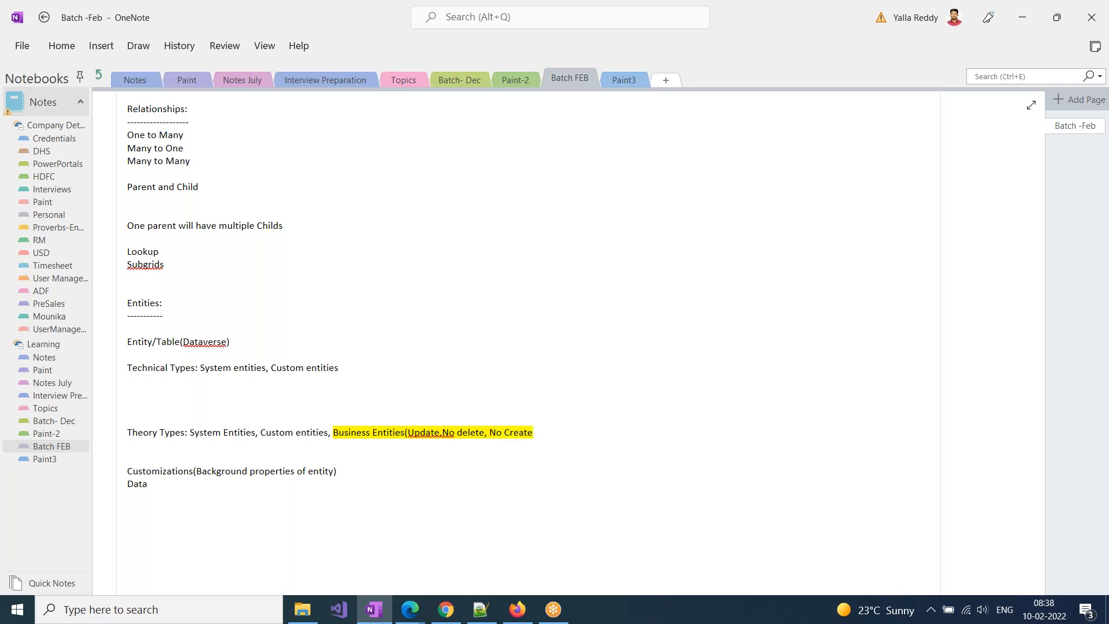
pyautogui.write(')')
# Check the new entity's window, return to OneNote and move the Business Entities text three lines below the Theory Types line
pyautogui.hotkey('alt', 'Tab')
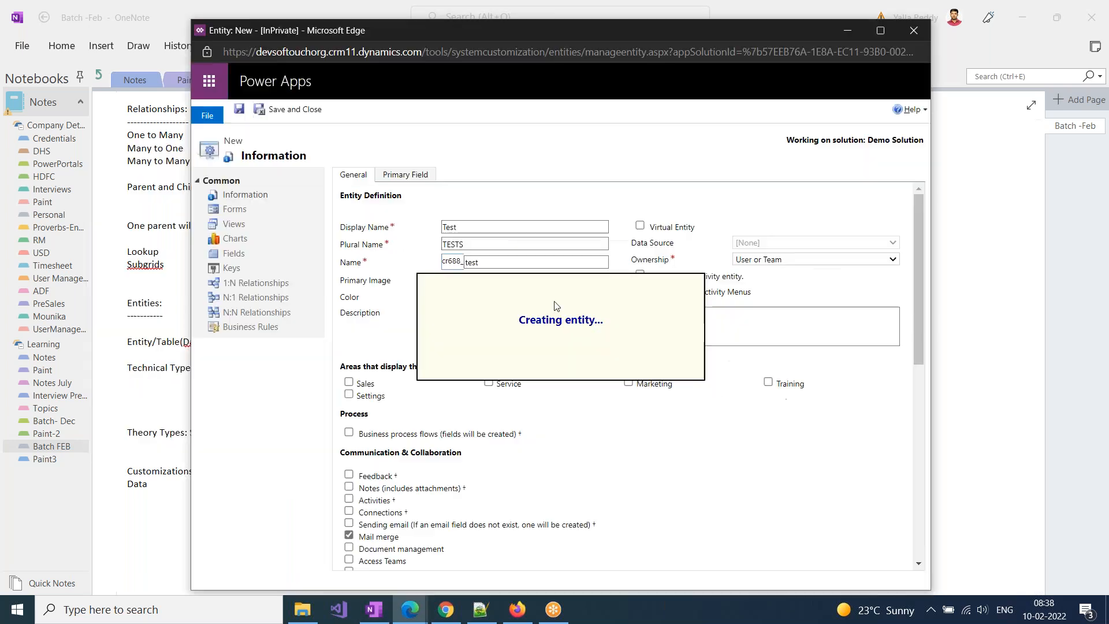
pyautogui.click(135, 471)
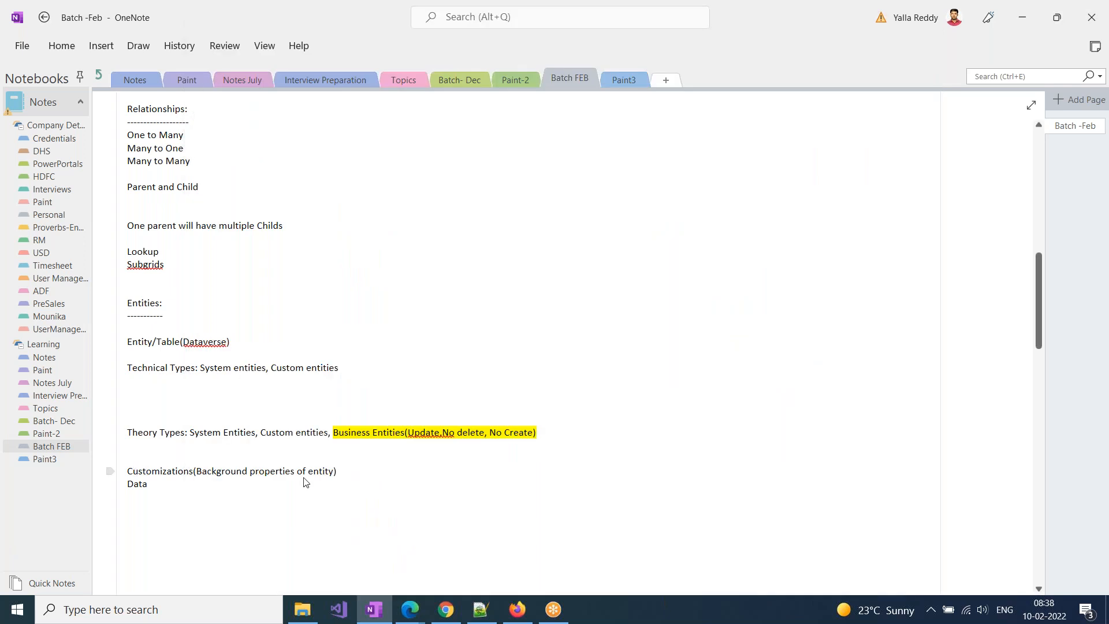
pyautogui.click(332, 434)
pyautogui.press('Return')
pyautogui.press('Return')
pyautogui.press('Return')
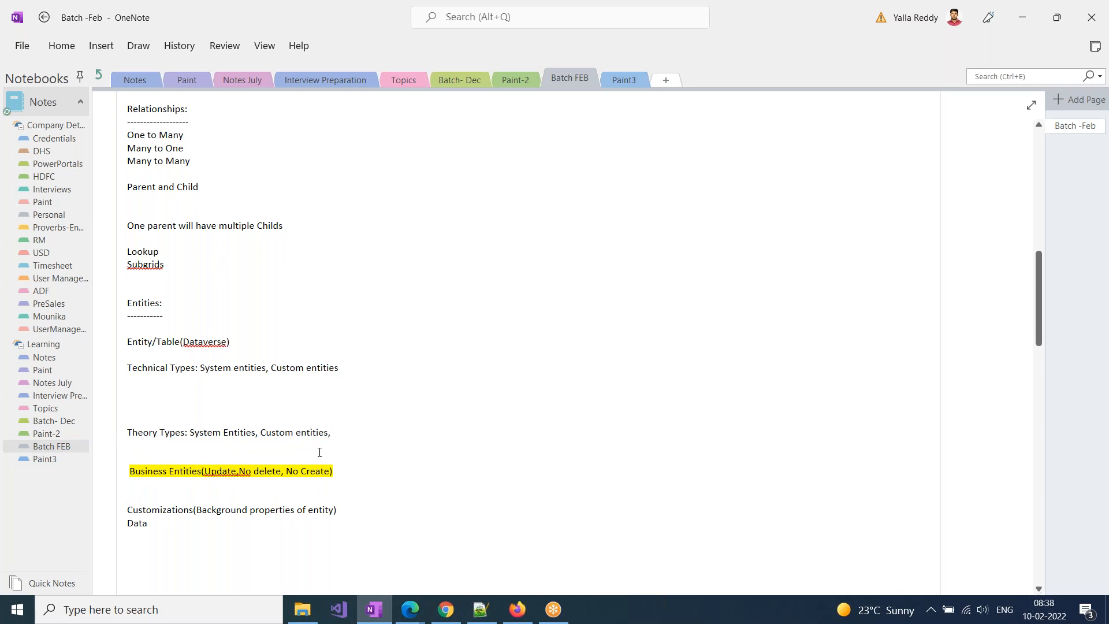
# Replace the comma after Custom entities on the Theory Types line with "(Create,"
pyautogui.write('((')
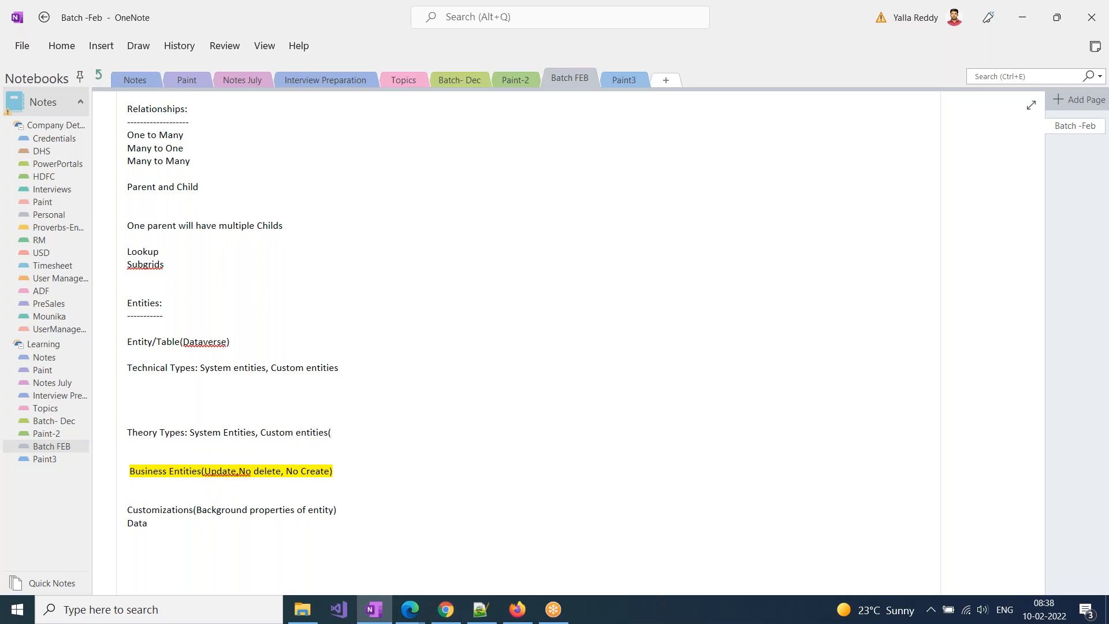
pyautogui.write('Create,')
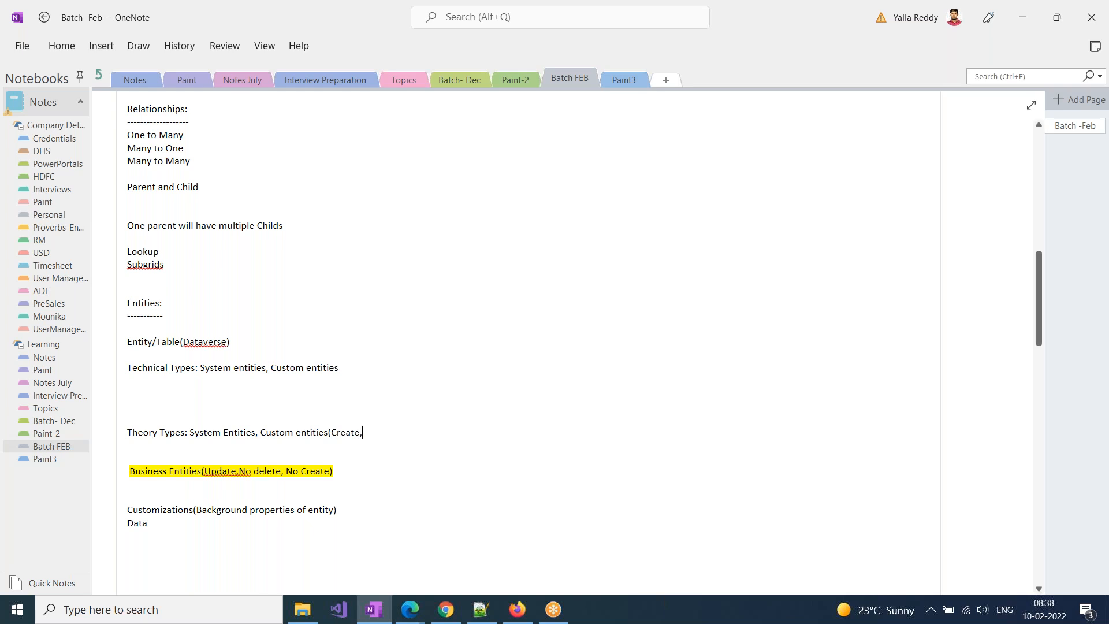
# Switch to the Demo Solution window, expand its Entities and the Test entity, and open the Test entity's definition
pyautogui.hotkey('alt', 'Tab')
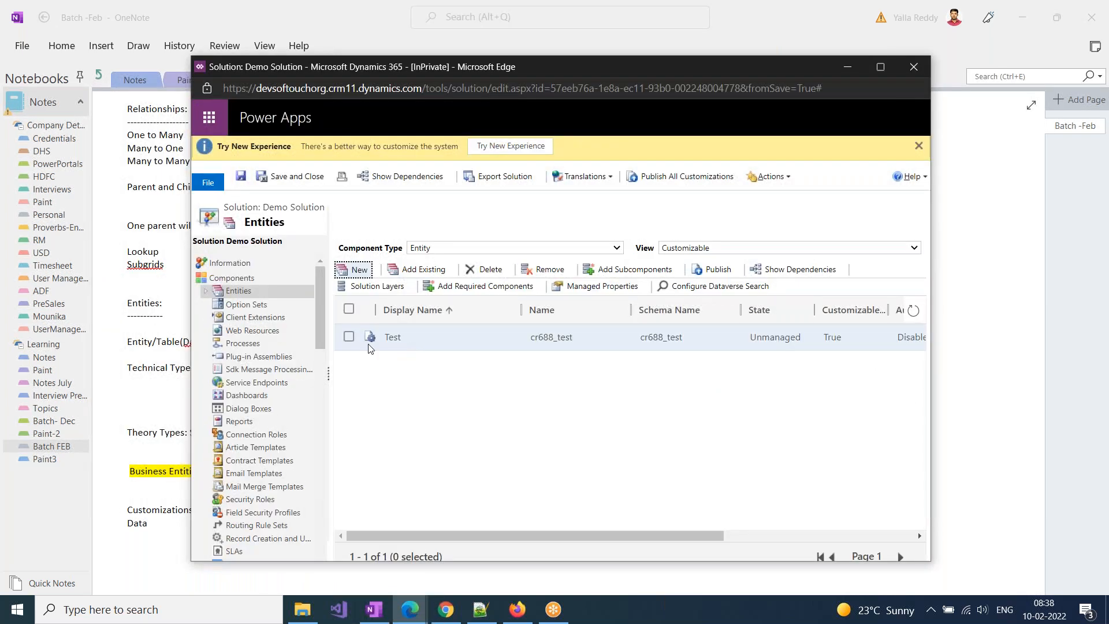
pyautogui.click(205, 291)
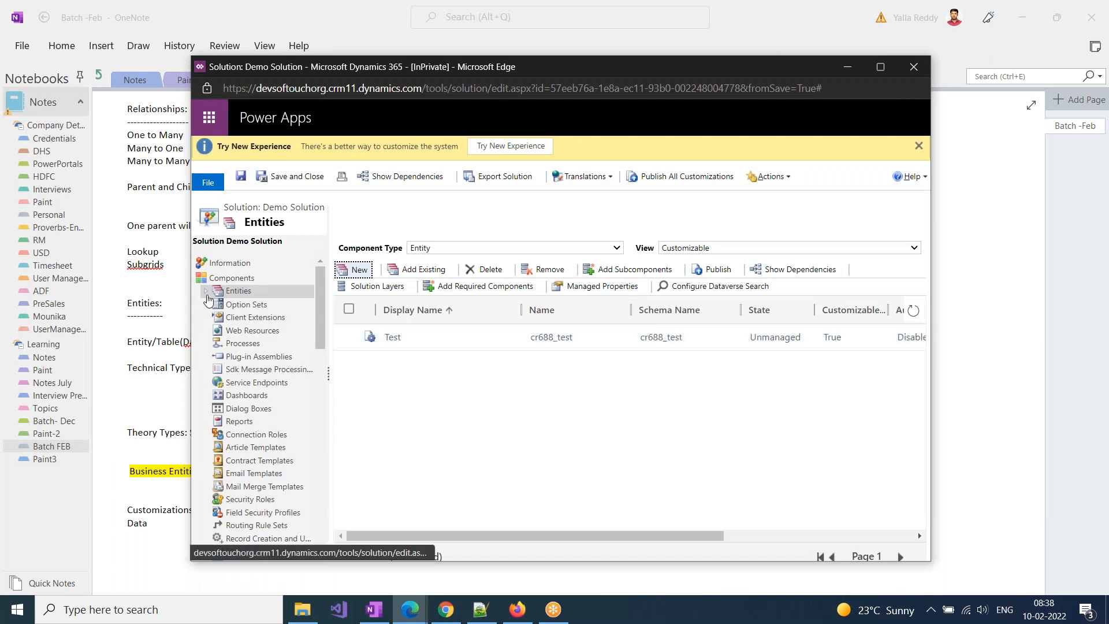
pyautogui.click(219, 304)
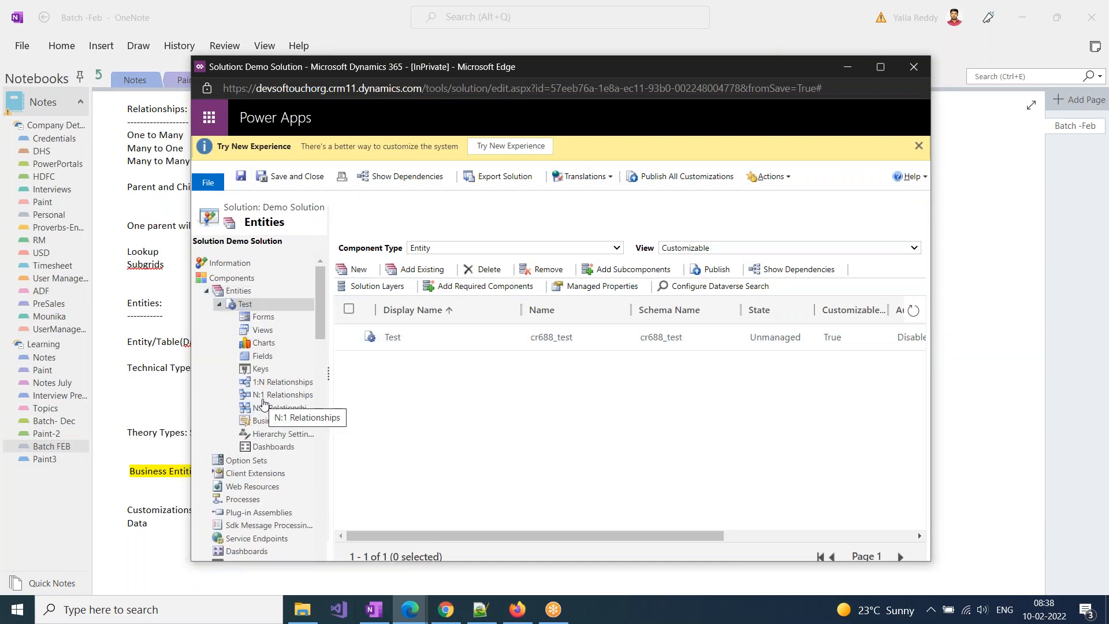
pyautogui.click(241, 308)
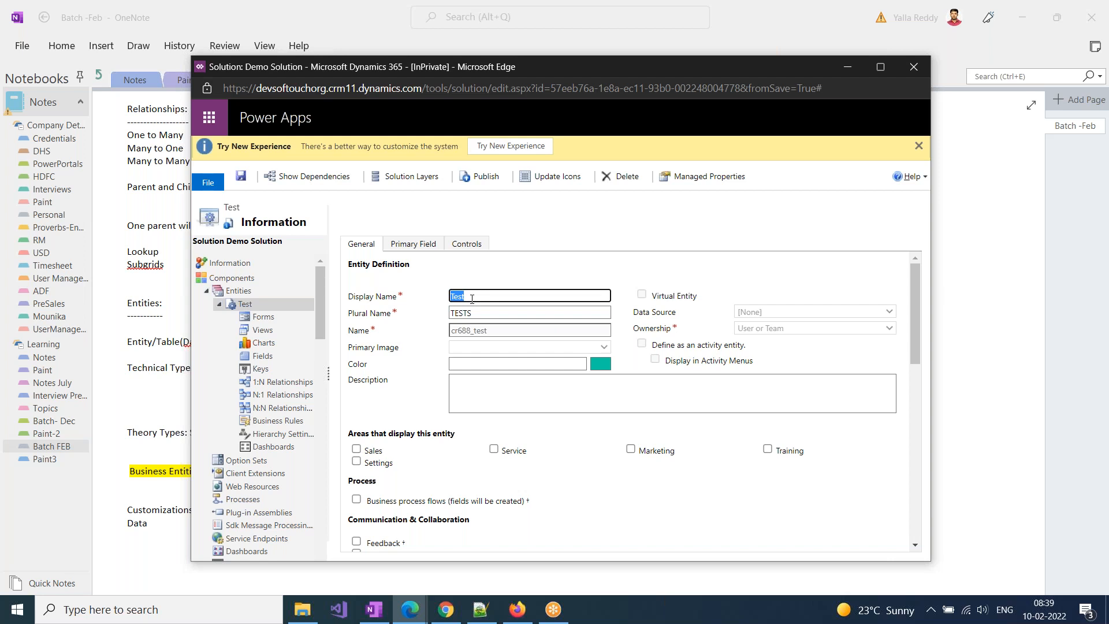
# Change the Test entity's display name to Demo Entity and its plural name to Demo Entities, and save it
pyautogui.click(472, 299)
pyautogui.press('BackSpace')
pyautogui.press('BackSpace')
pyautogui.press('BackSpace')
pyautogui.press('BackSpace')
pyautogui.write('Demo Entity')
pyautogui.press('Tab')
pyautogui.write('Demo Entities')
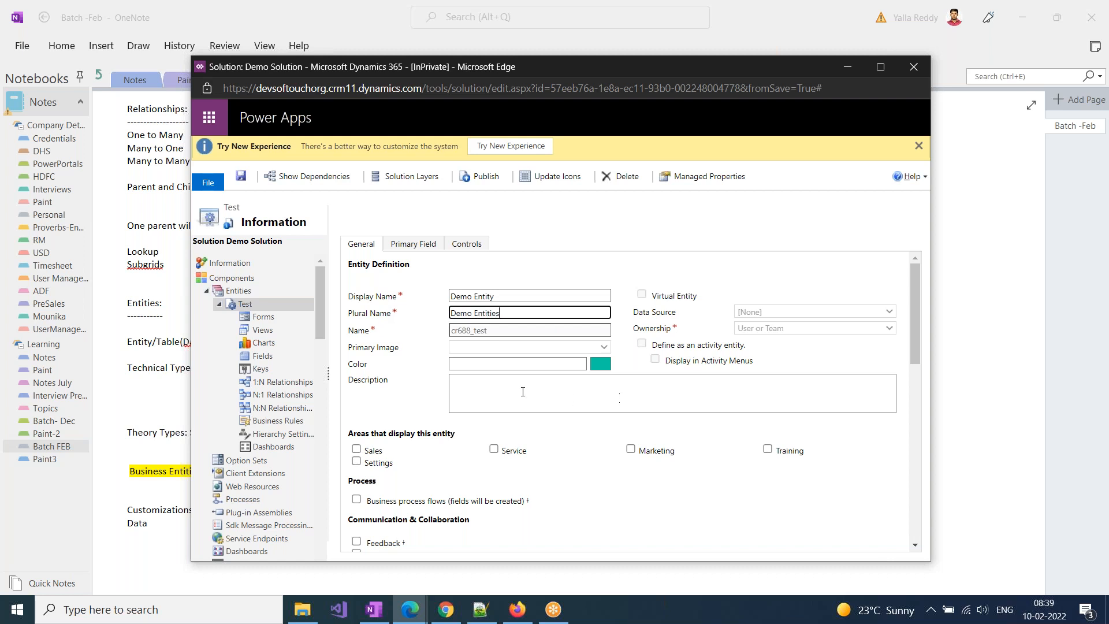
pyautogui.click(237, 179)
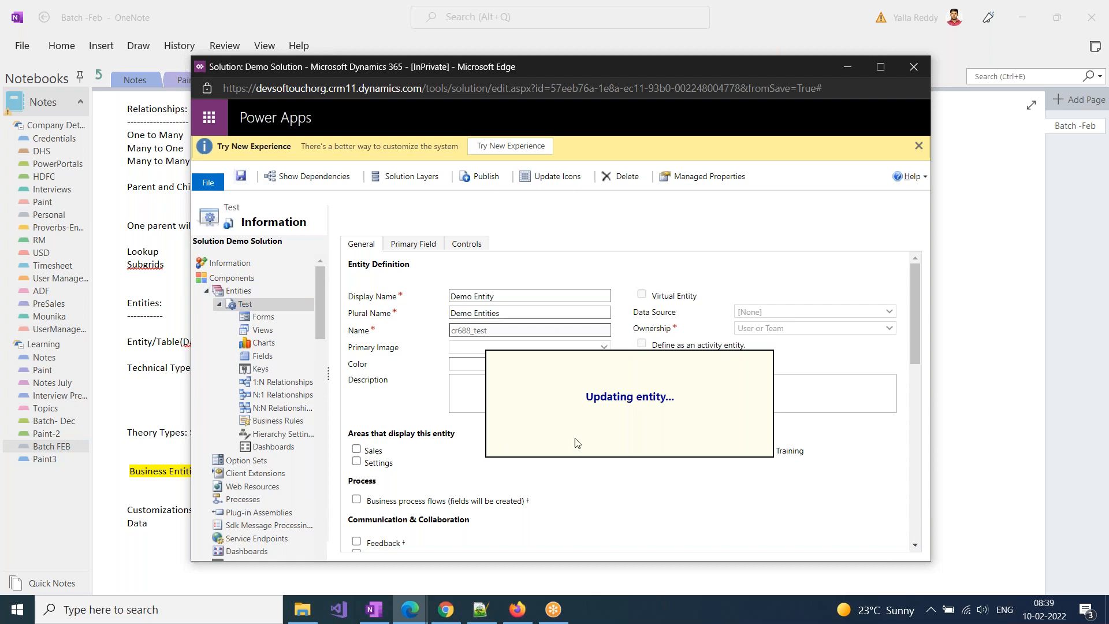
# Add "Update" after "Create," in the OneNote Custom entities text and return to the Demo Solution window
pyautogui.click(159, 445)
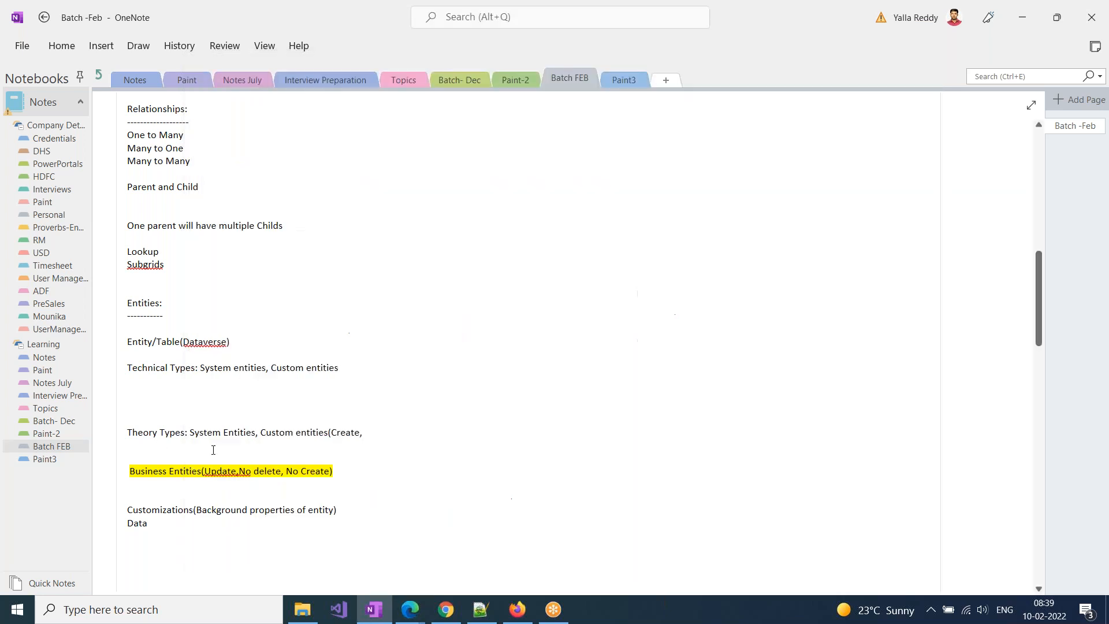
pyautogui.write('Update')
pyautogui.hotkey('alt', 'Tab')
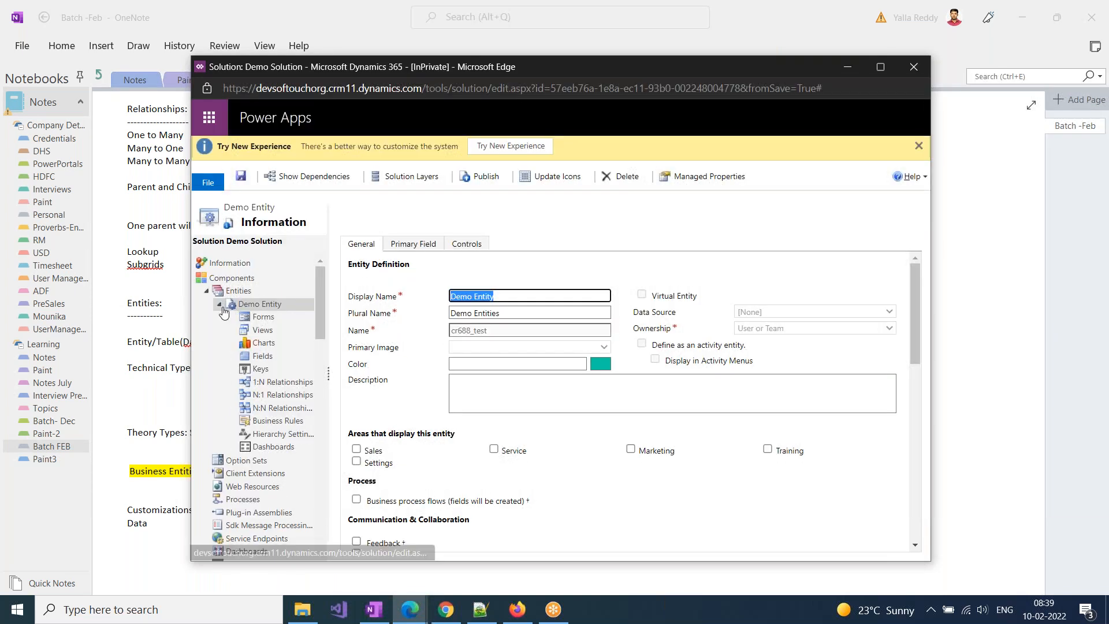
# Delete Demo Entity from the solution's Entities, confirm the deletion, and refresh the component tree
pyautogui.click(229, 293)
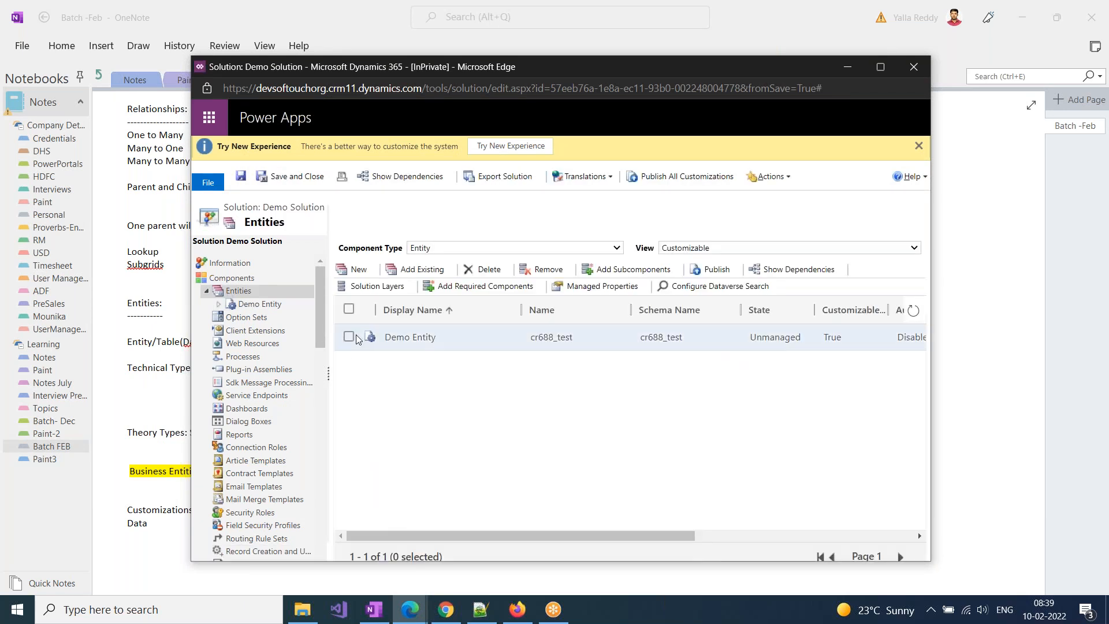
pyautogui.click(349, 337)
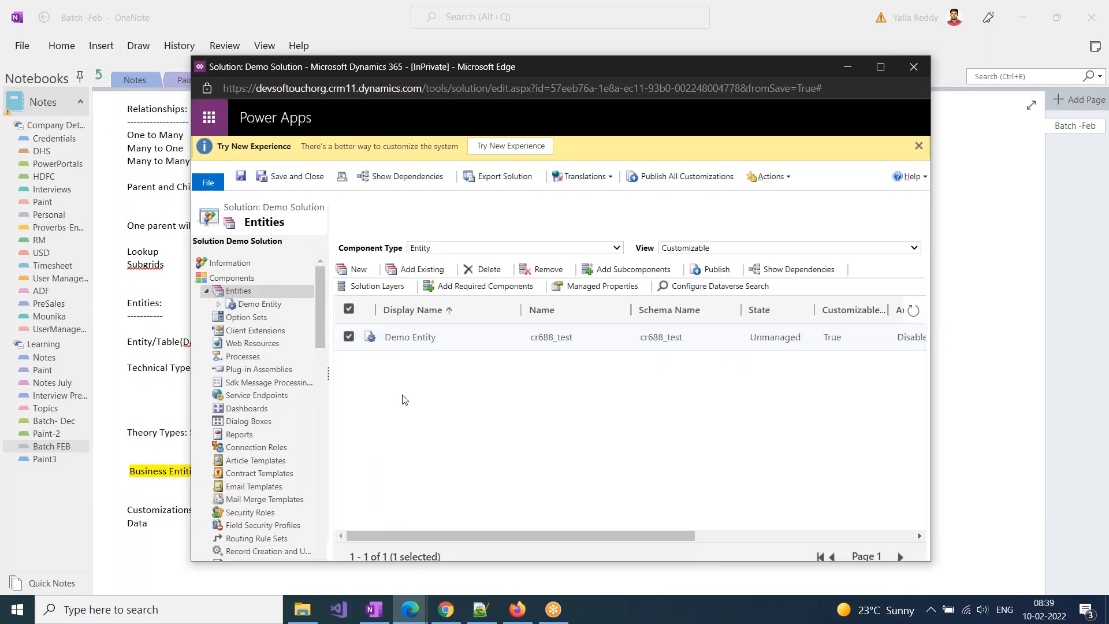
pyautogui.click(481, 269)
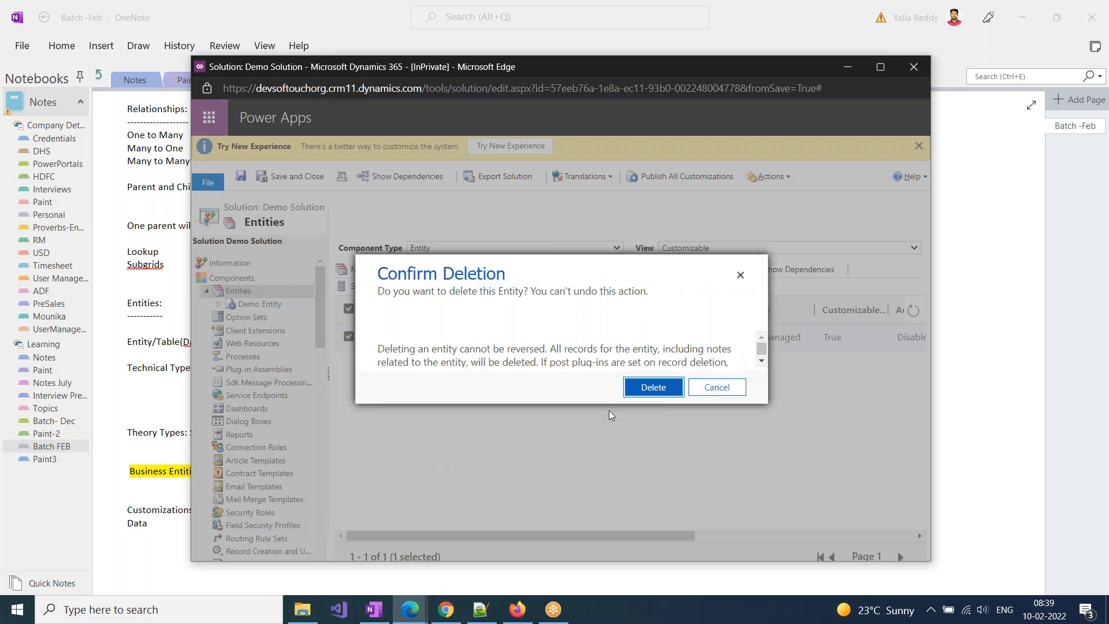
pyautogui.click(656, 392)
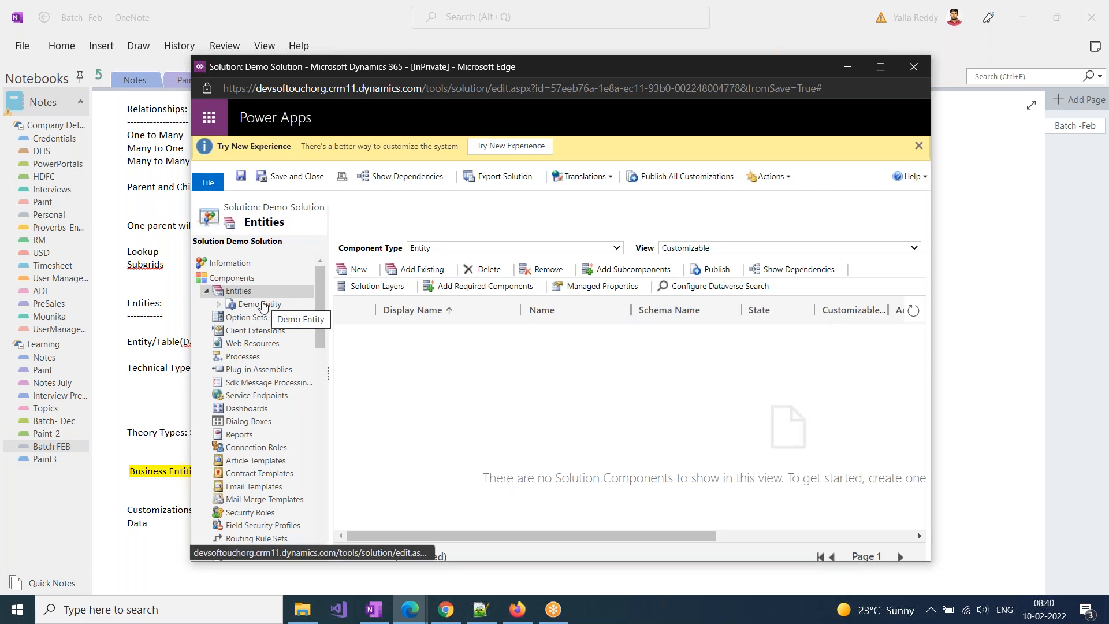
pyautogui.click(206, 292)
pyautogui.click(207, 292)
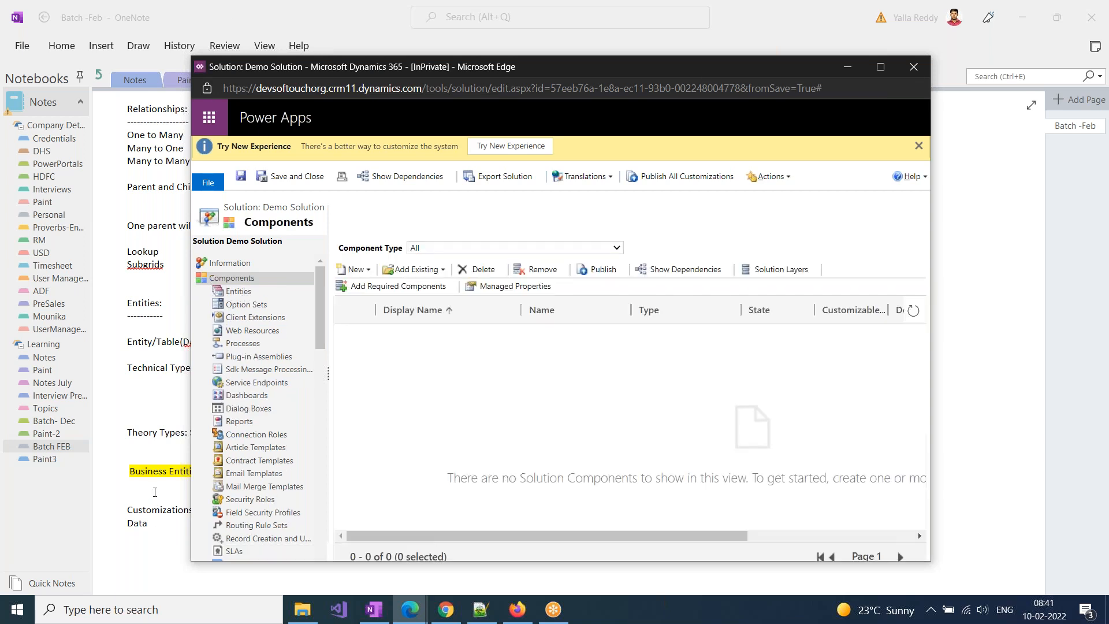
# Switch to OneNote and complete the Custom entities text with ", Delete)" after Update
pyautogui.click(176, 475)
pyautogui.click(415, 431)
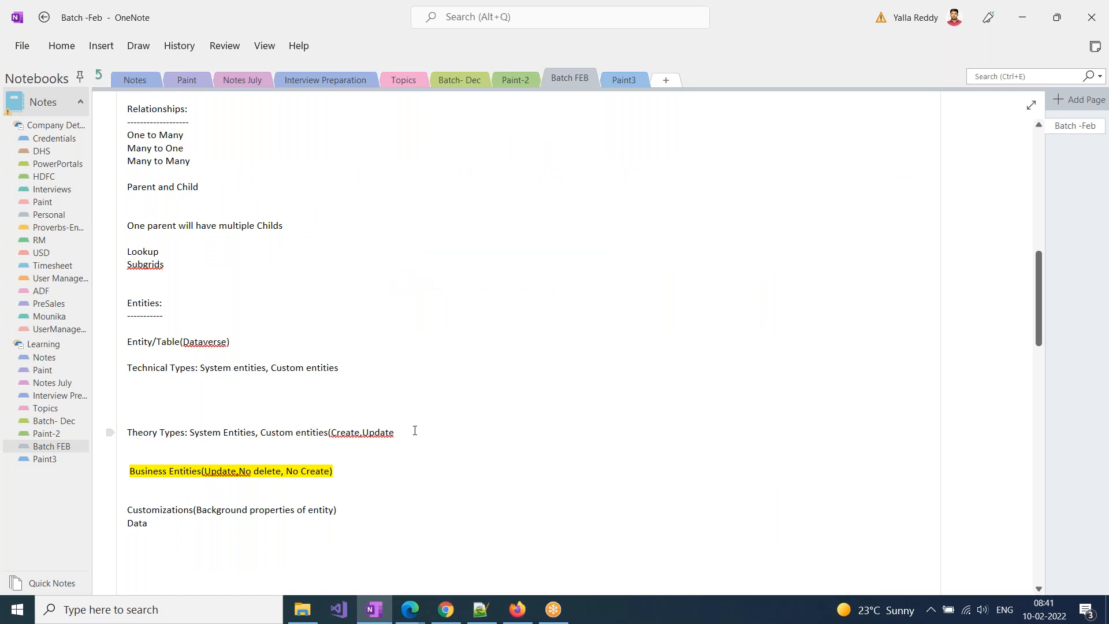
pyautogui.write(', Delete)')
# Move the Custom entities text onto its own line, three lines below the Theory Types line
pyautogui.doubleClick(267, 471)
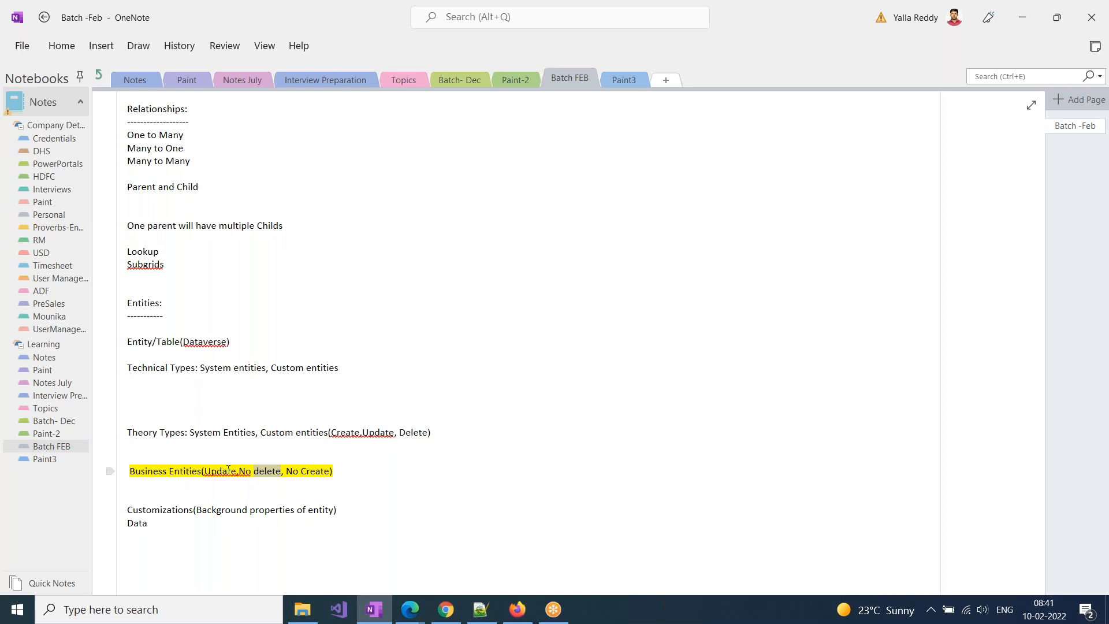
pyautogui.click(260, 435)
pyautogui.press('Return')
pyautogui.press('Return')
pyautogui.press('Return')
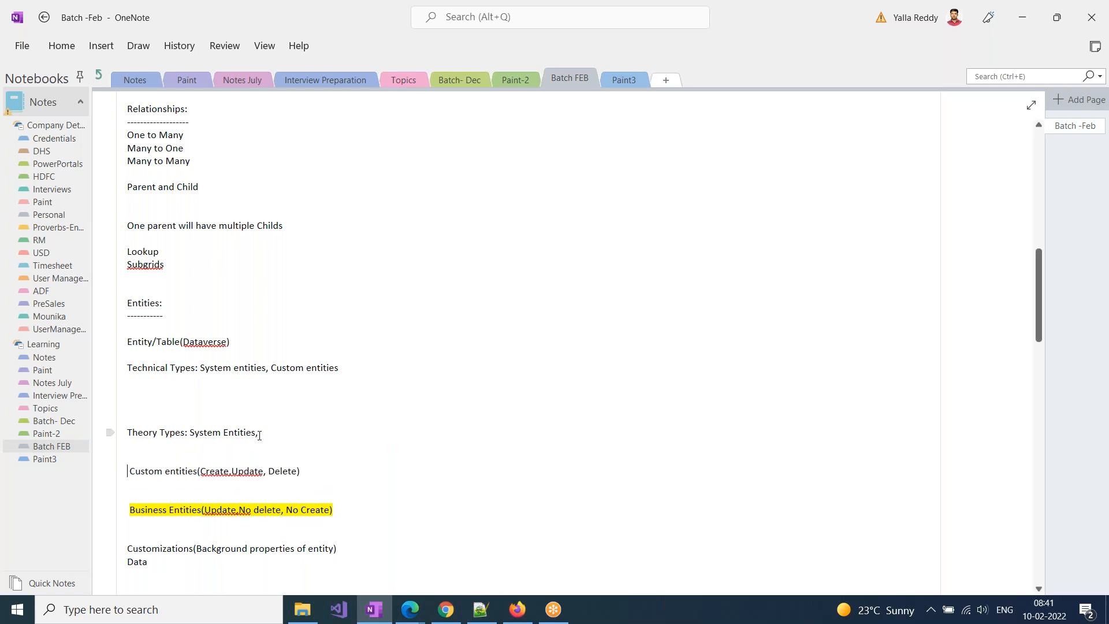
pyautogui.doubleClick(177, 513)
pyautogui.doubleClick(147, 471)
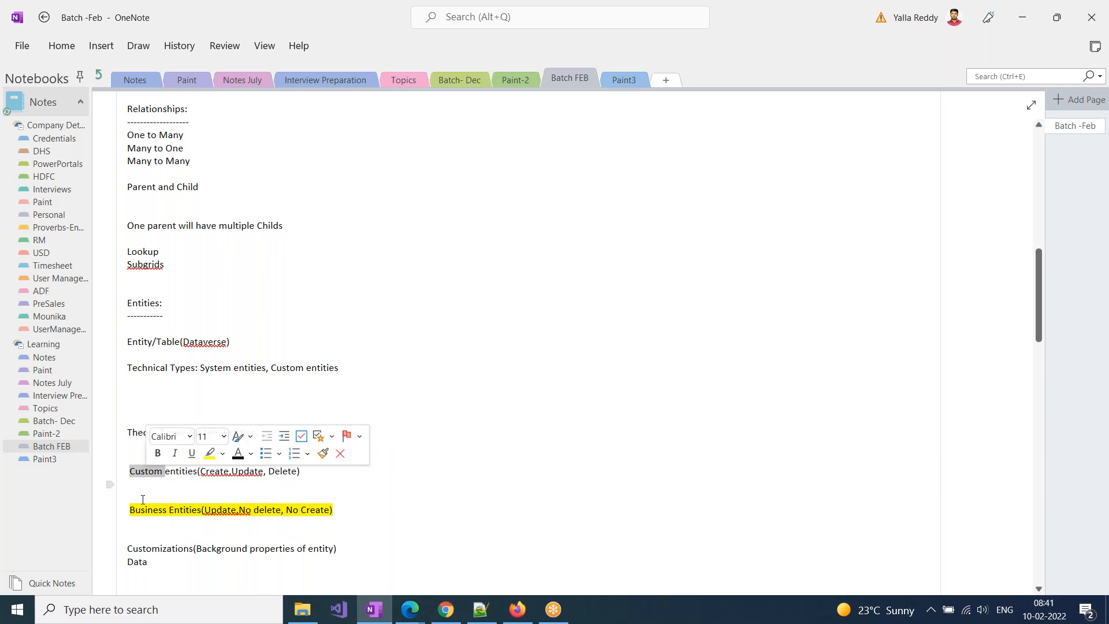
pyautogui.click(243, 433)
pyautogui.doubleClick(229, 434)
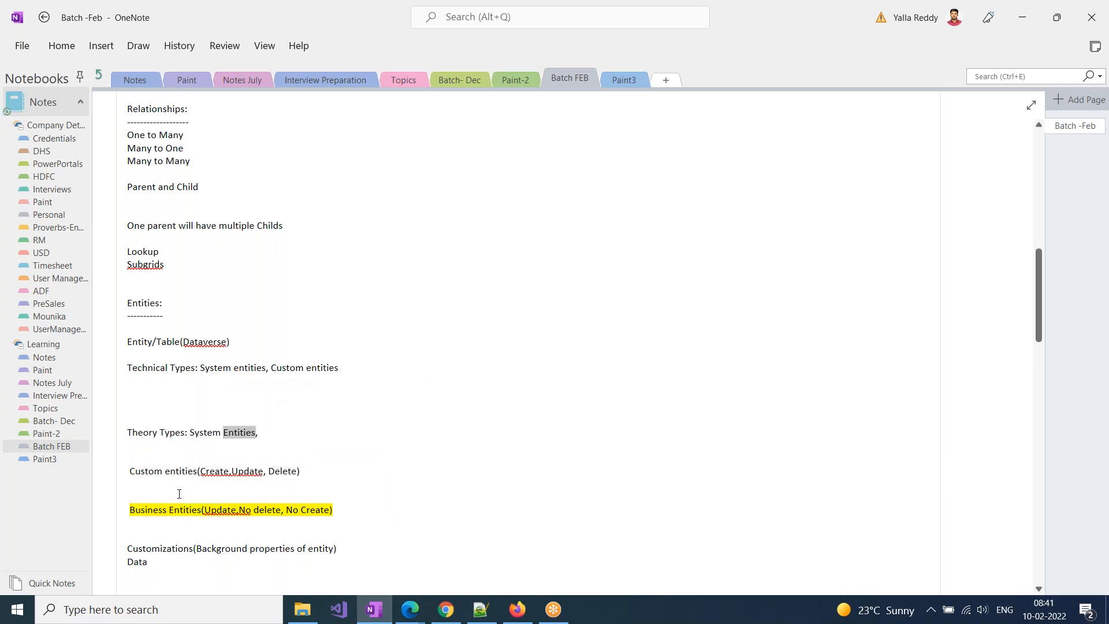
# Switch to the Demo Solution window, add the existing entities Action Card and Action Card Regarding, and expand the Entities node
pyautogui.click(410, 610)
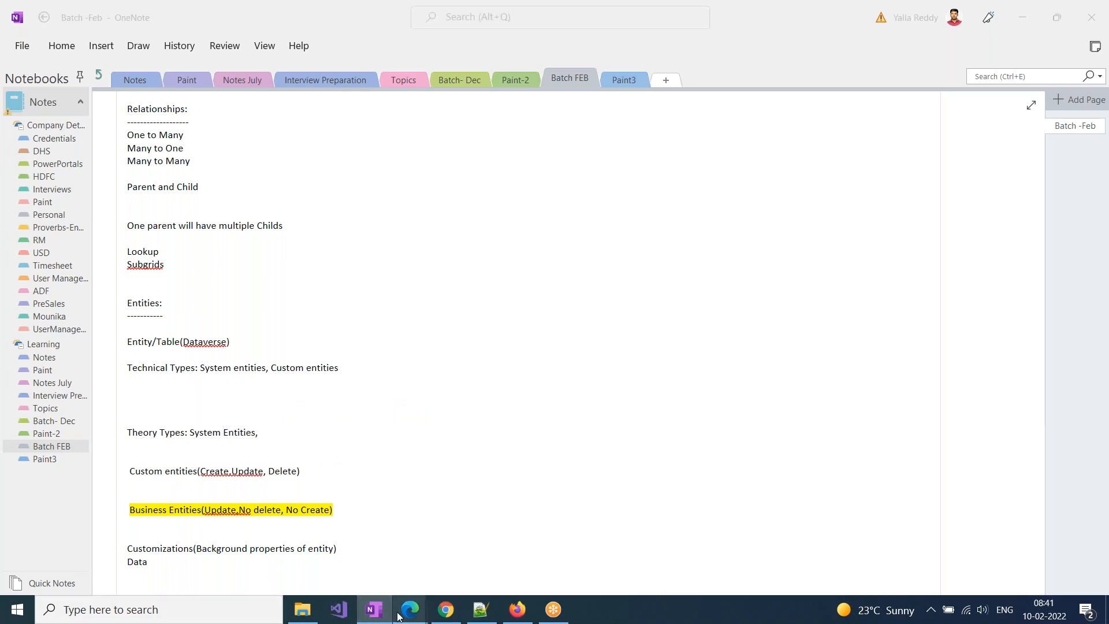
pyautogui.click(452, 551)
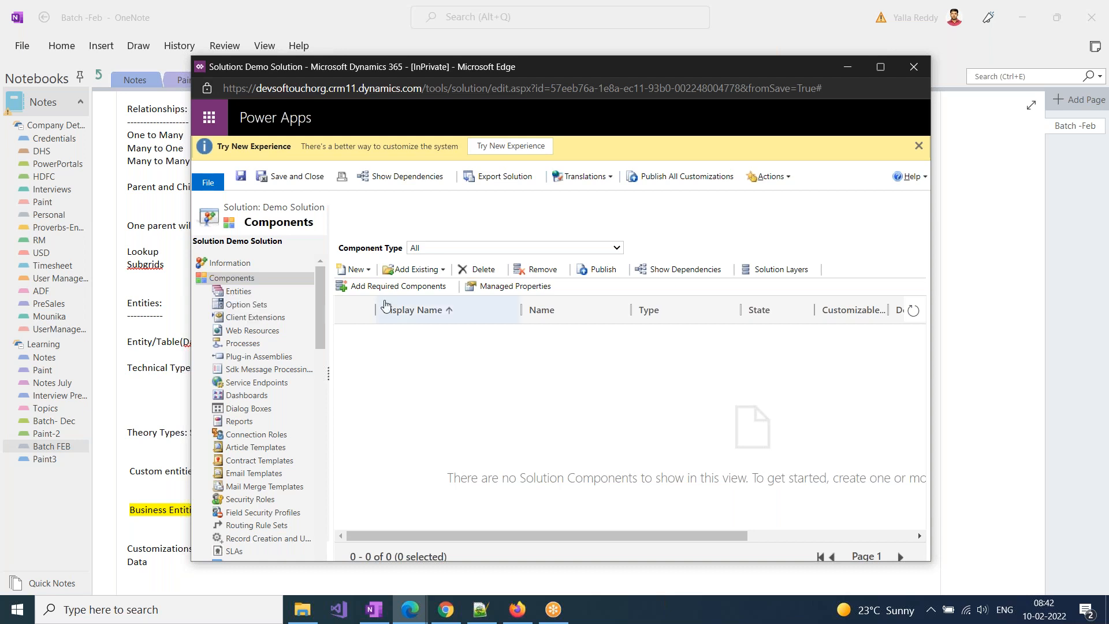
pyautogui.click(440, 276)
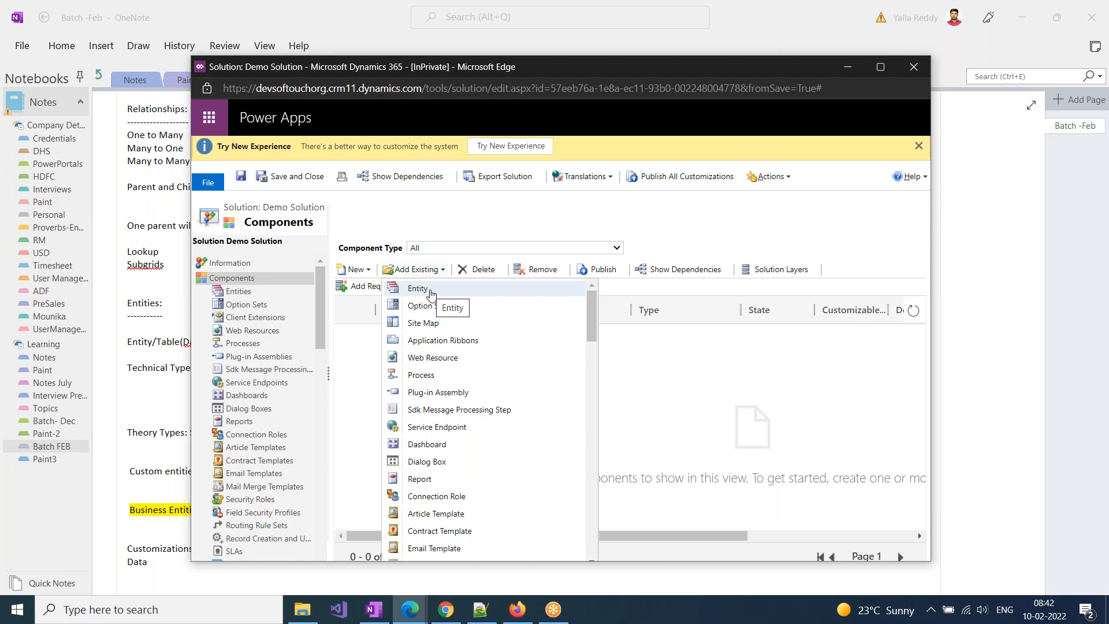
pyautogui.click(431, 292)
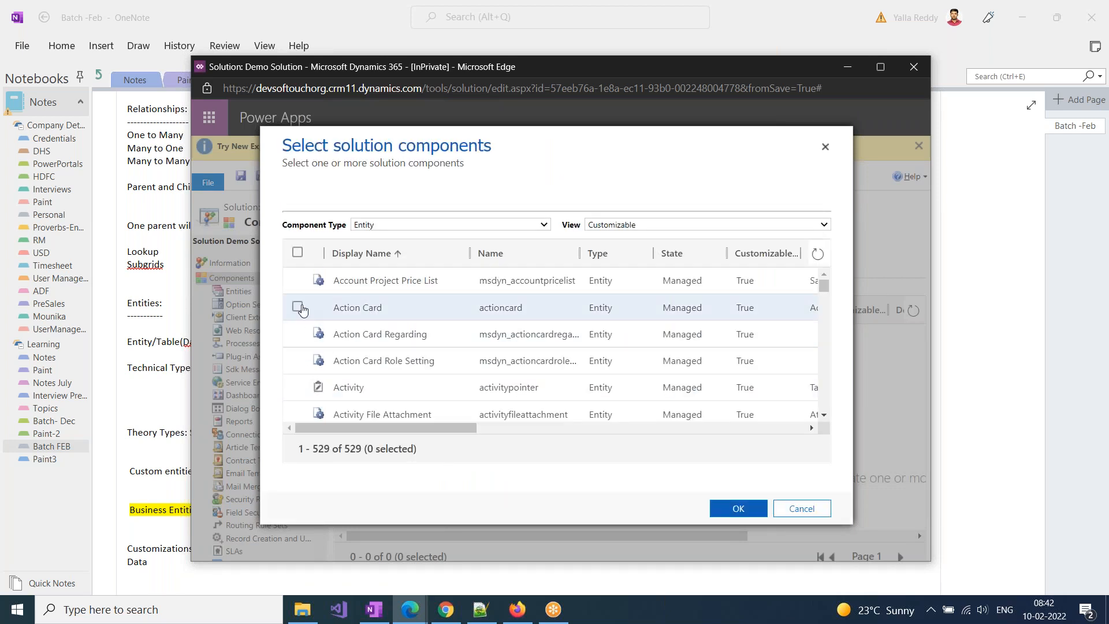
pyautogui.click(300, 310)
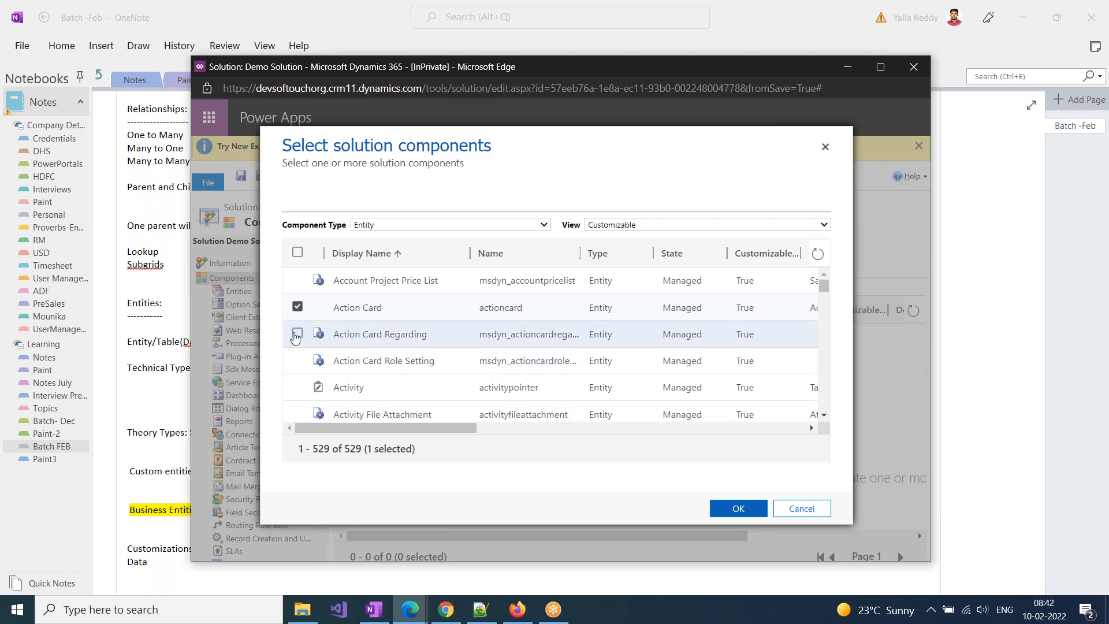
pyautogui.click(750, 509)
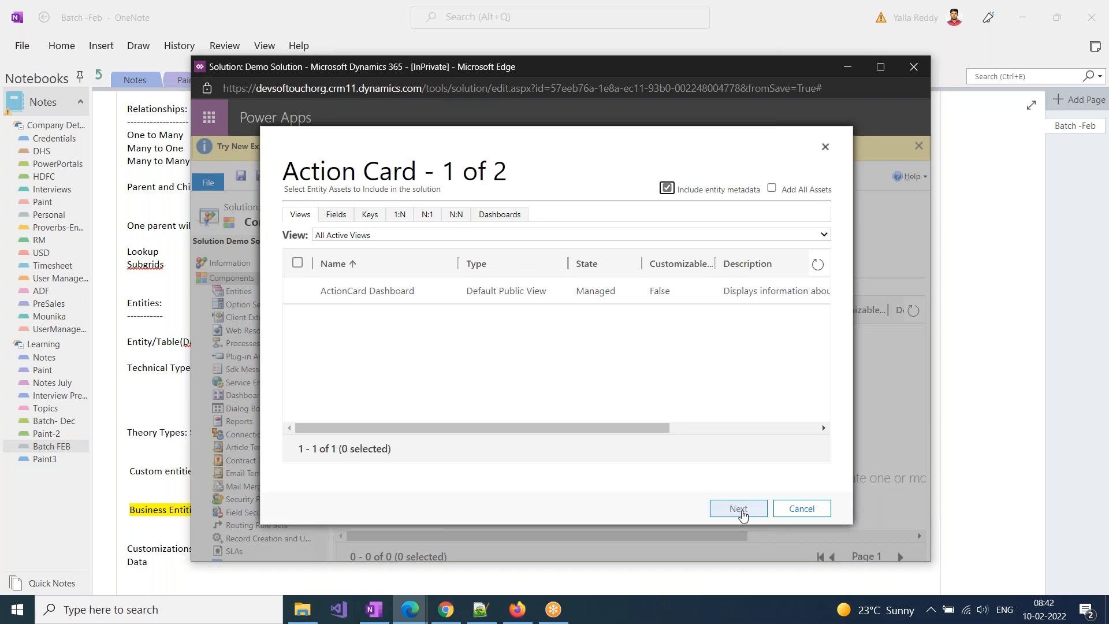
pyautogui.click(739, 509)
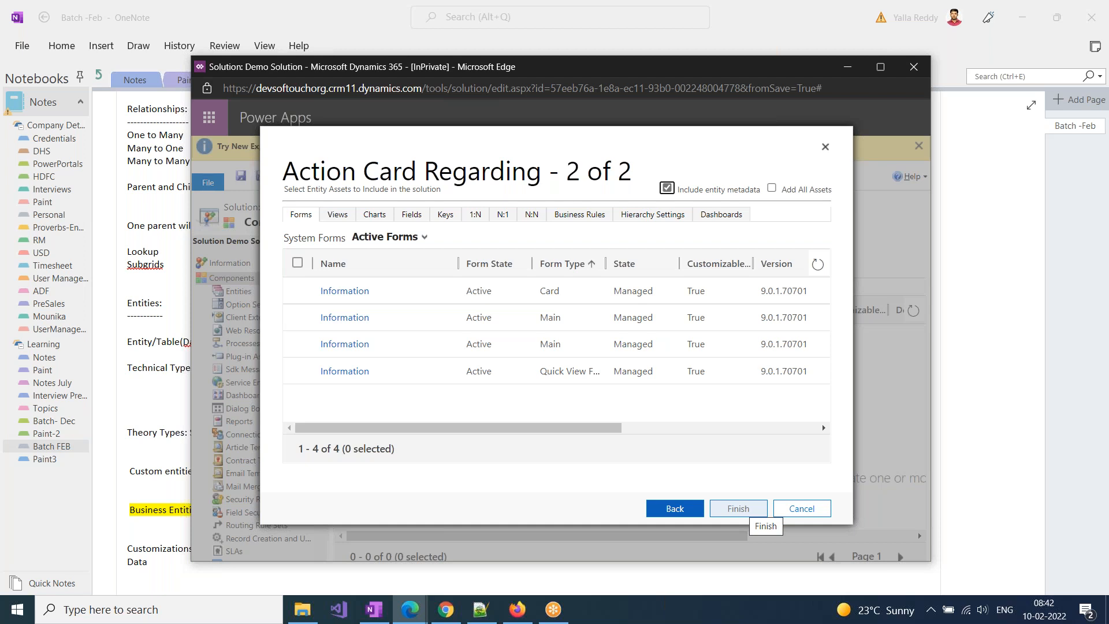
pyautogui.click(739, 508)
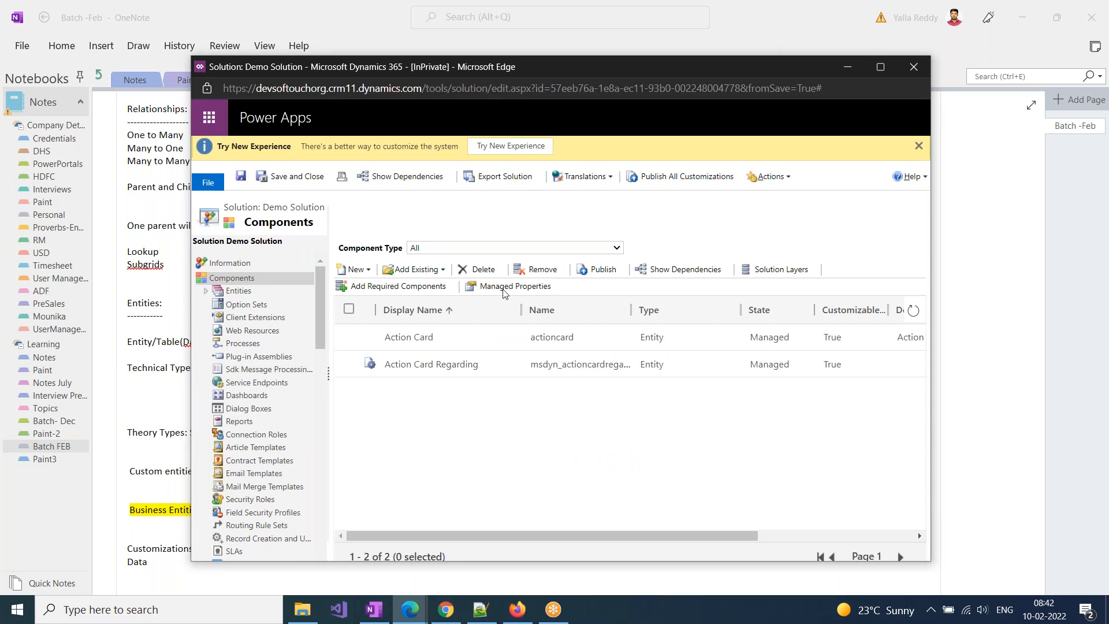
pyautogui.moveTo(414, 71); pyautogui.dragTo(577, 57)
pyautogui.click(369, 279)
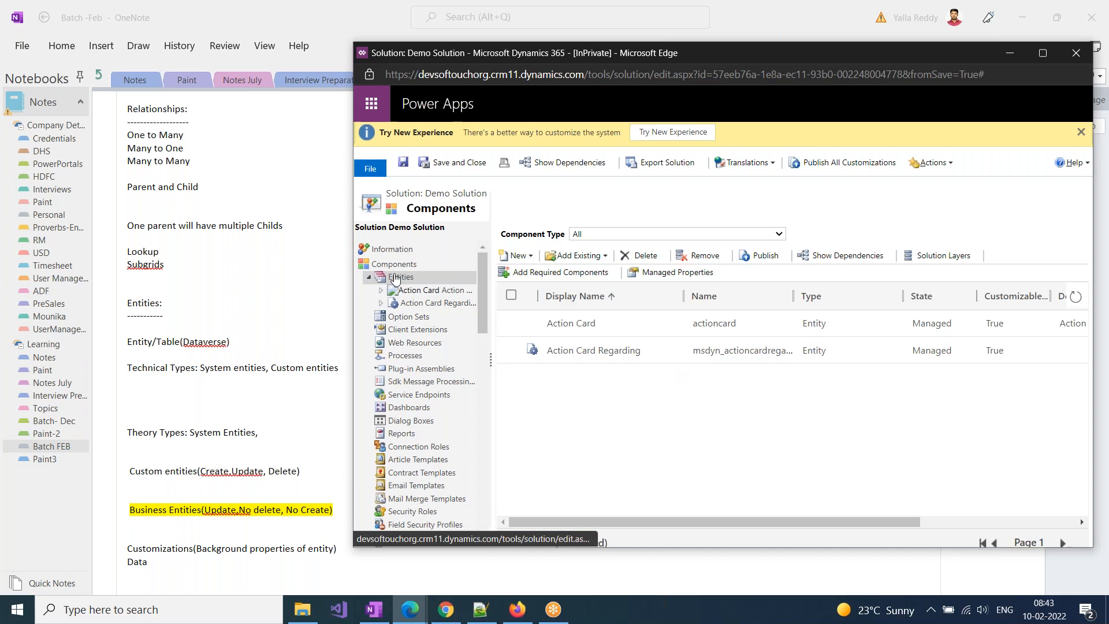
# Add the existing option sets Activity link type and Agent Input Languages to Demo Solution
pyautogui.click(407, 317)
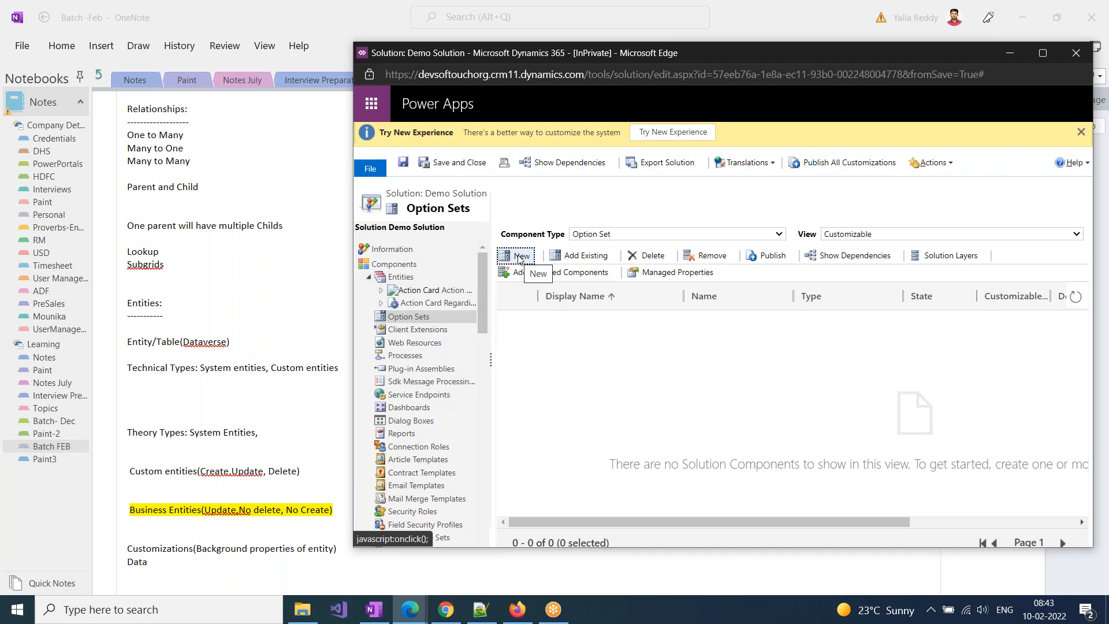
pyautogui.click(594, 256)
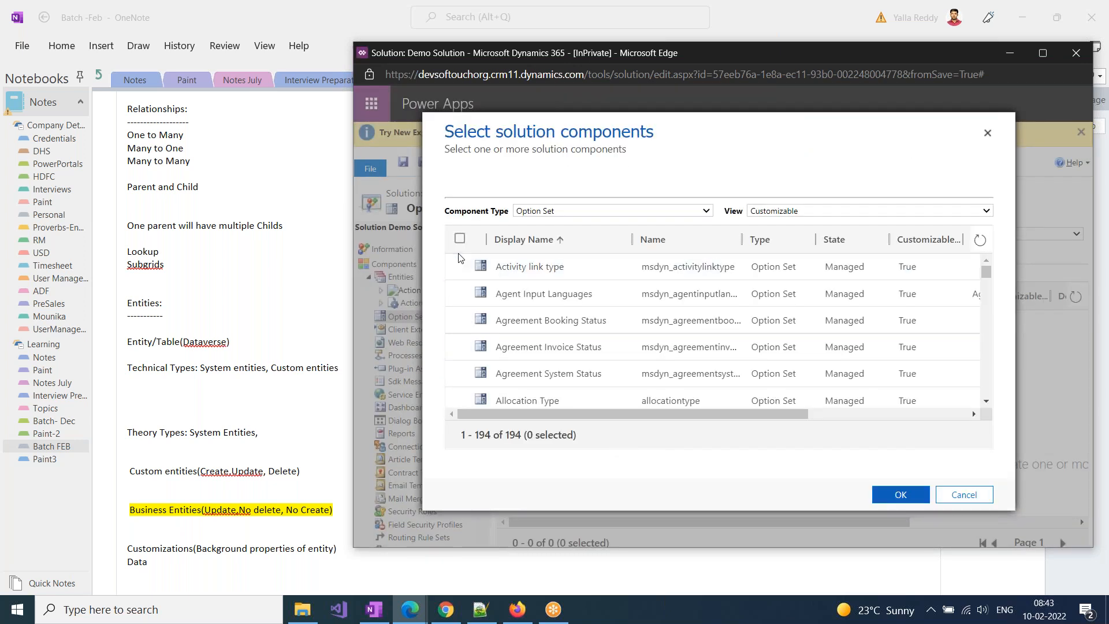
pyautogui.click(460, 267)
pyautogui.click(459, 293)
pyautogui.click(879, 494)
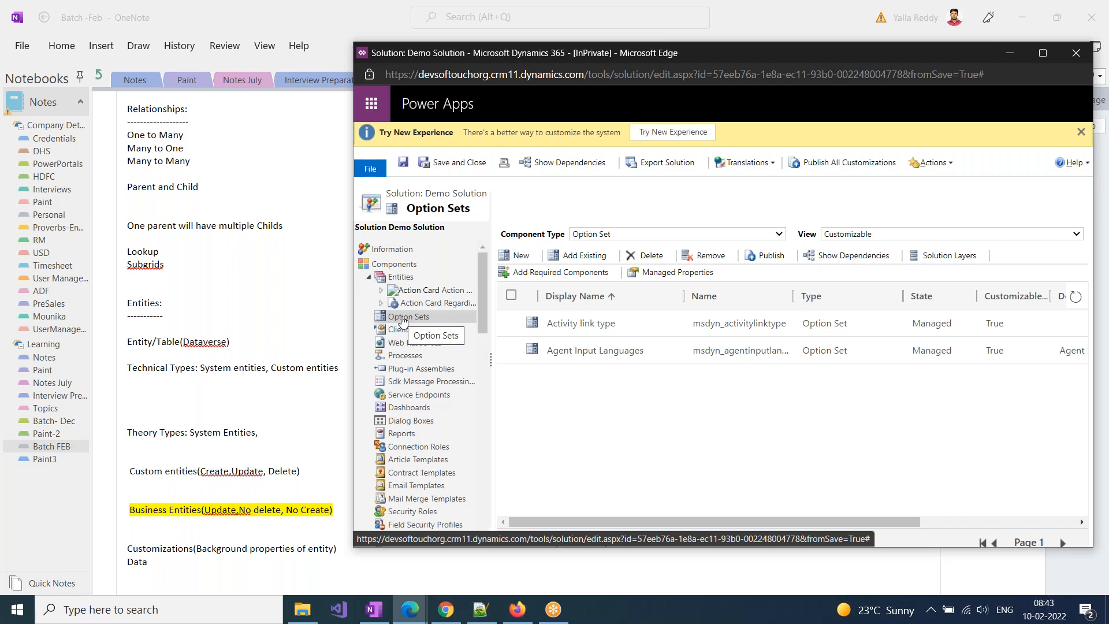
# Add all existing model-driven apps to Demo Solution
pyautogui.scroll(-3, 436, 411)
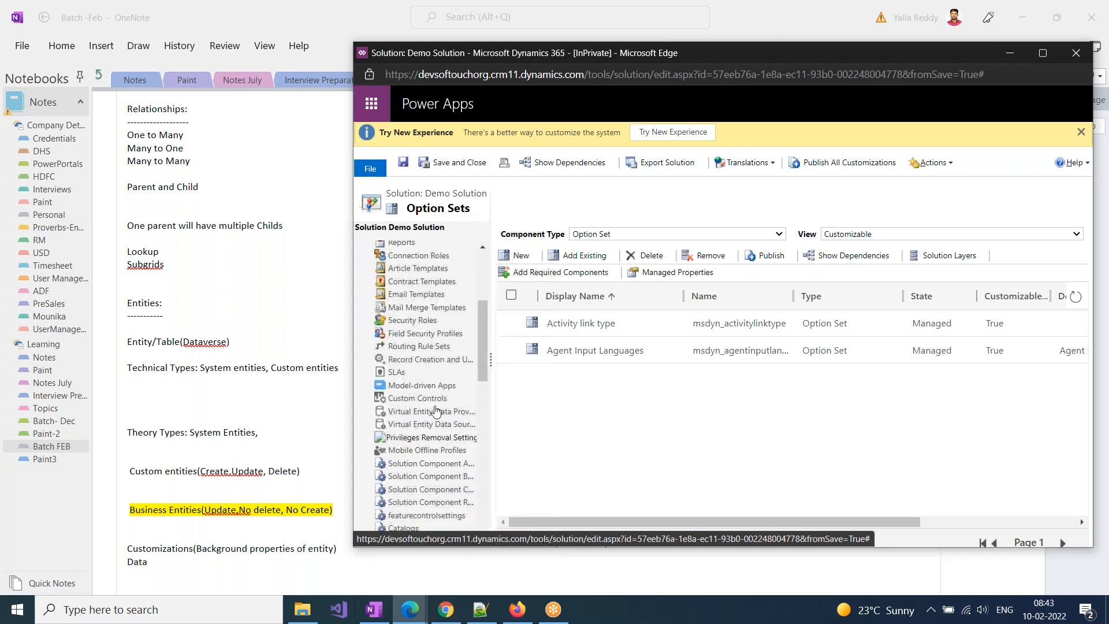
pyautogui.click(436, 385)
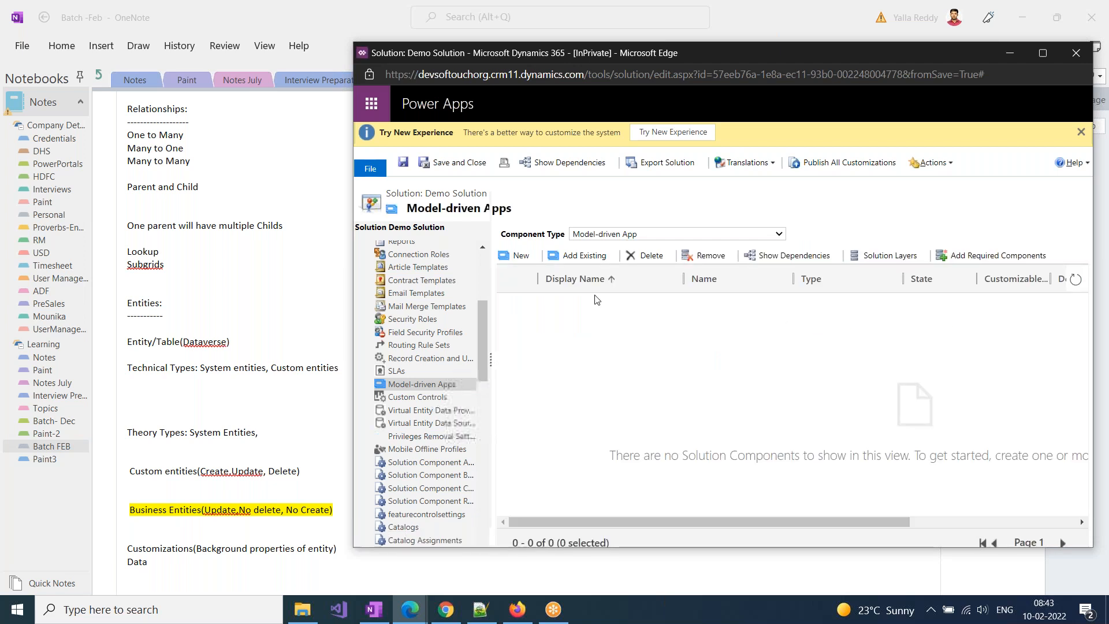
pyautogui.click(585, 255)
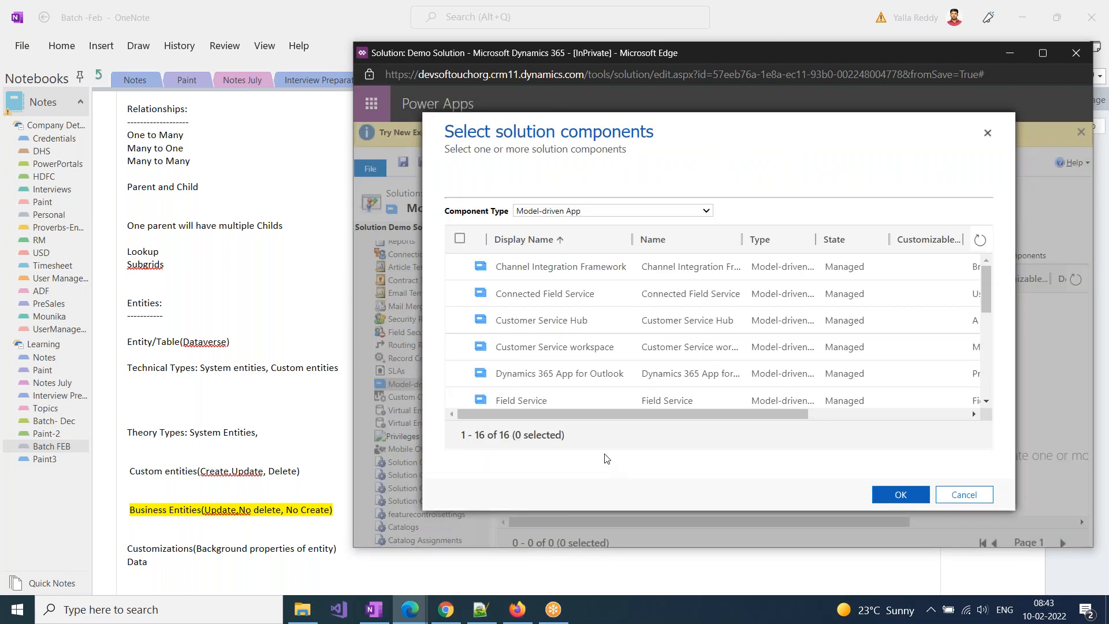
pyautogui.click(460, 238)
pyautogui.click(901, 495)
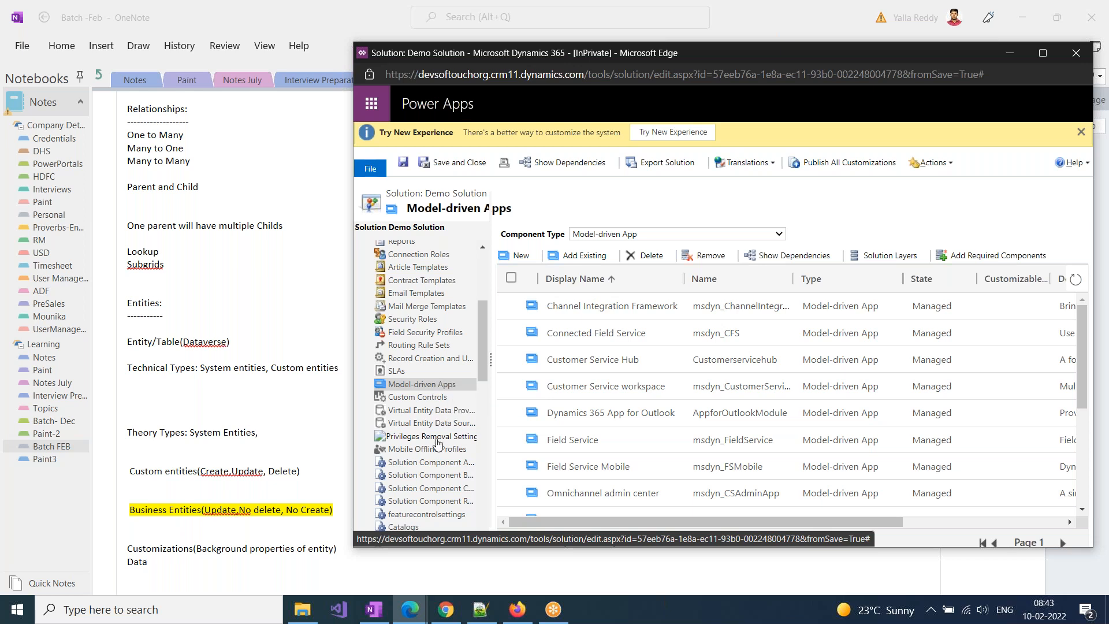
# Switch to OneNote and replace the comma after System Entities in the Theory Types line with "(Back ground table/Entities)"
pyautogui.scroll(3, 427, 416)
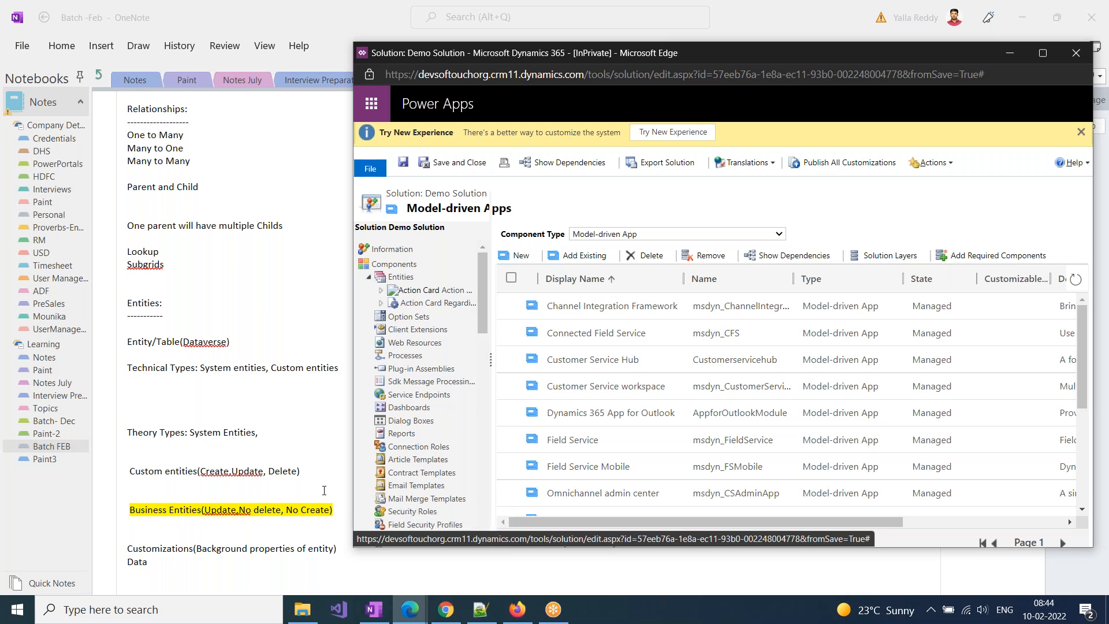
pyautogui.click(257, 432)
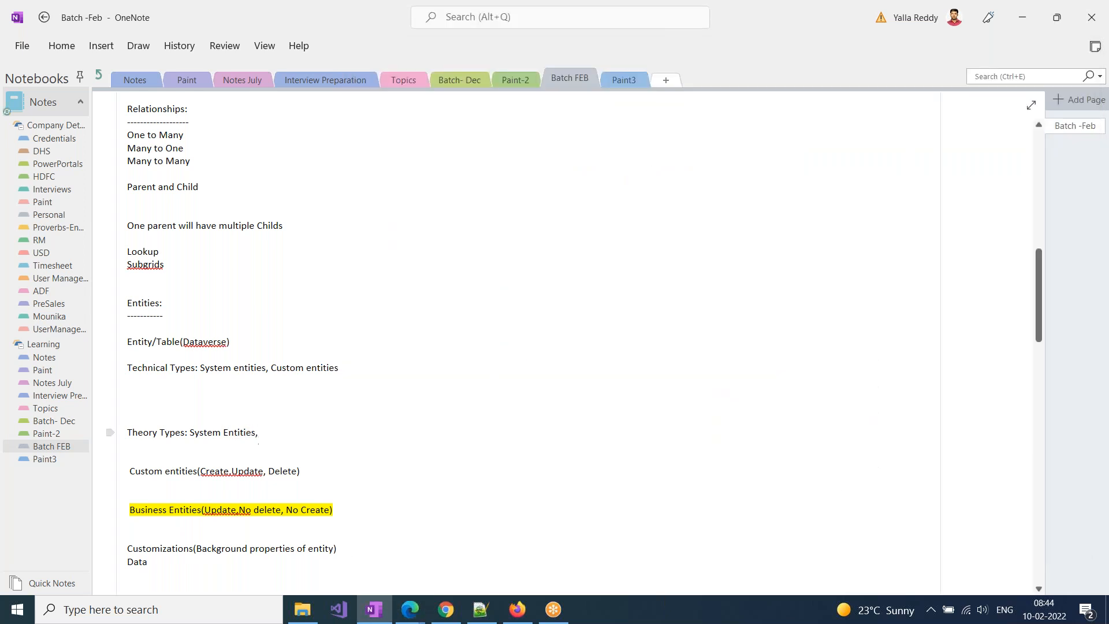
pyautogui.press('BackSpace')
pyautogui.write('Back groudn')
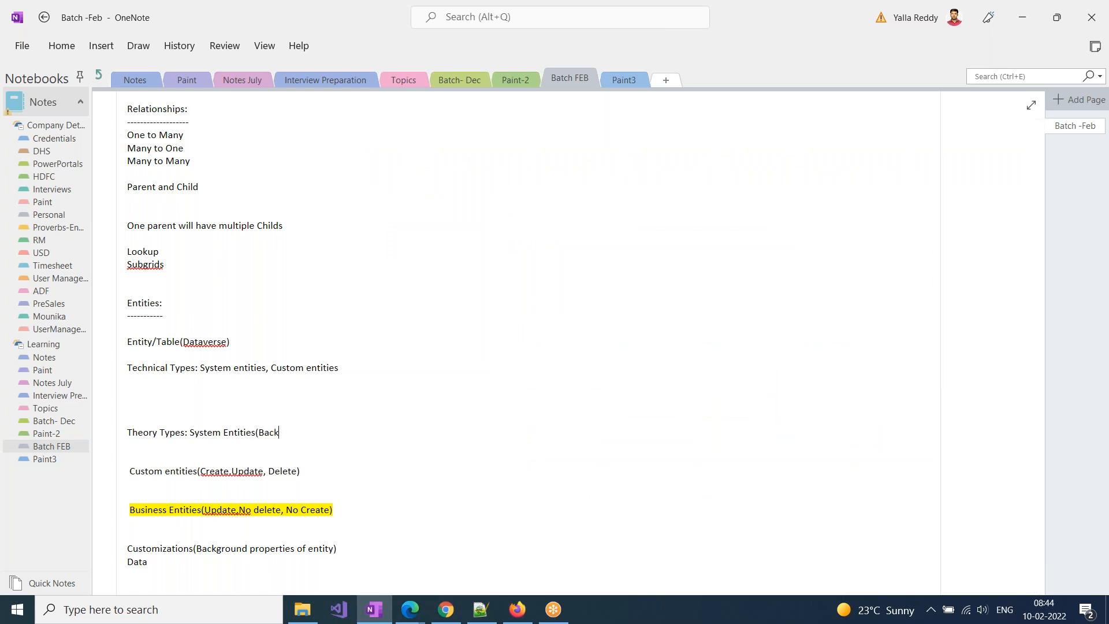
pyautogui.press('BackSpace')
pyautogui.press('BackSpace')
pyautogui.press('BackSpace')
pyautogui.press('BackSpace')
pyautogui.write('ound t')
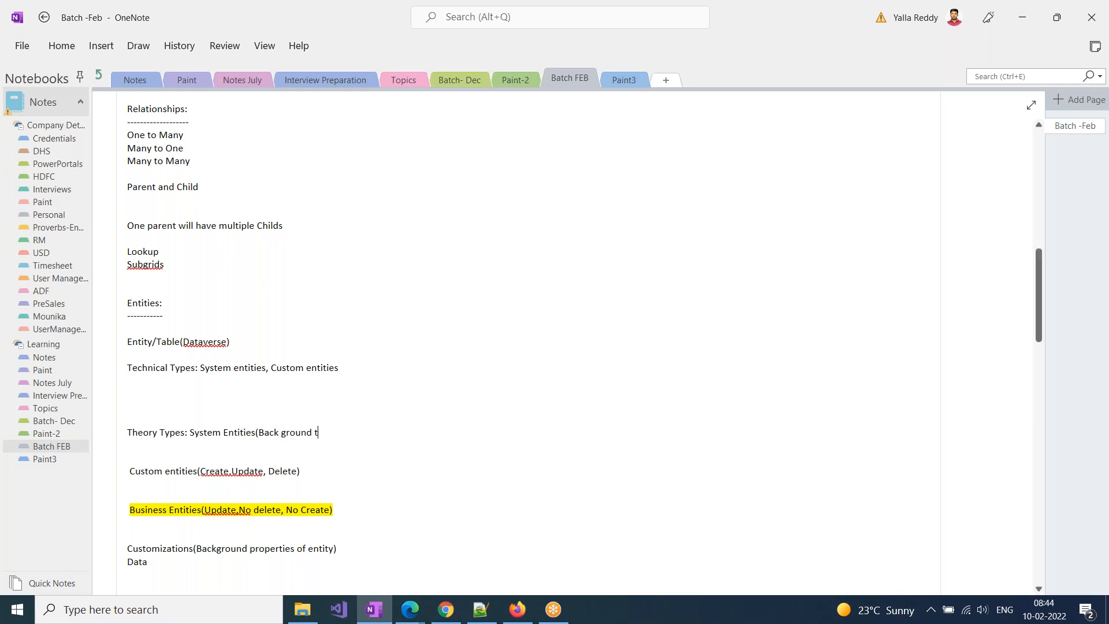
pyautogui.write('able/E')
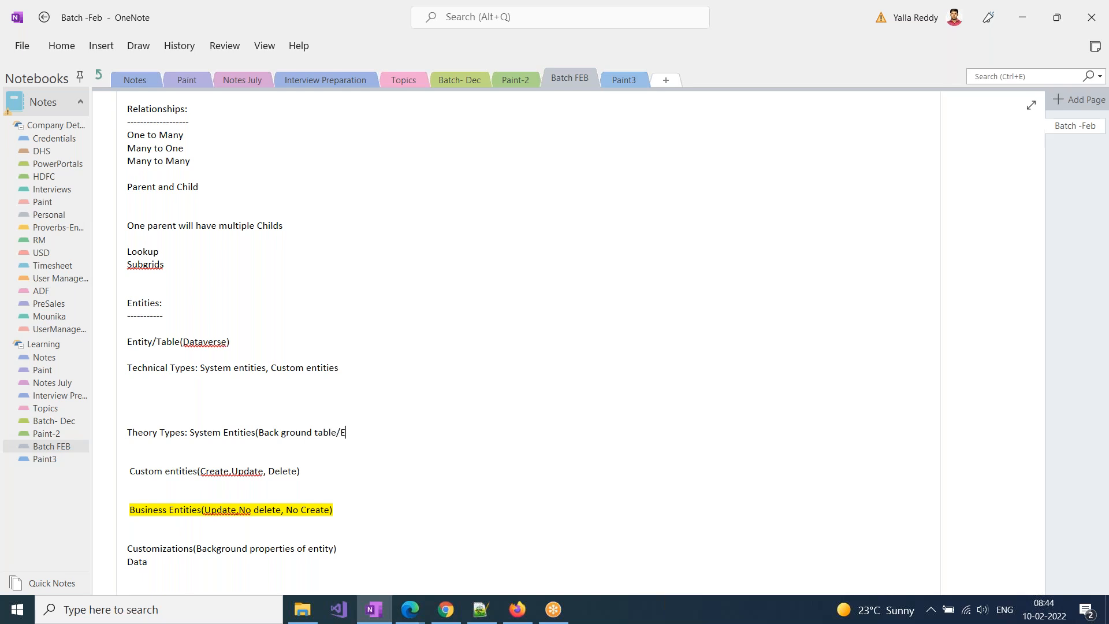
pyautogui.write('ntities)')
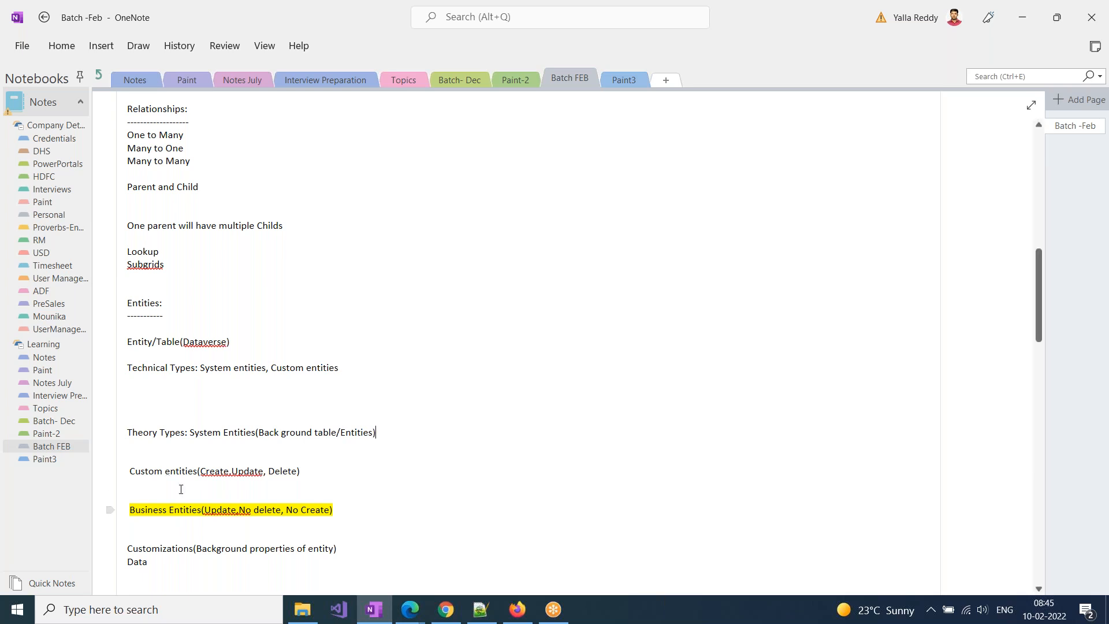
# Append "(No delete, No update, No Create)" to the Theory Types line
pyautogui.write('(')
pyautogui.write('No delete, del')
pyautogui.press('BackSpace')
pyautogui.press('BackSpace')
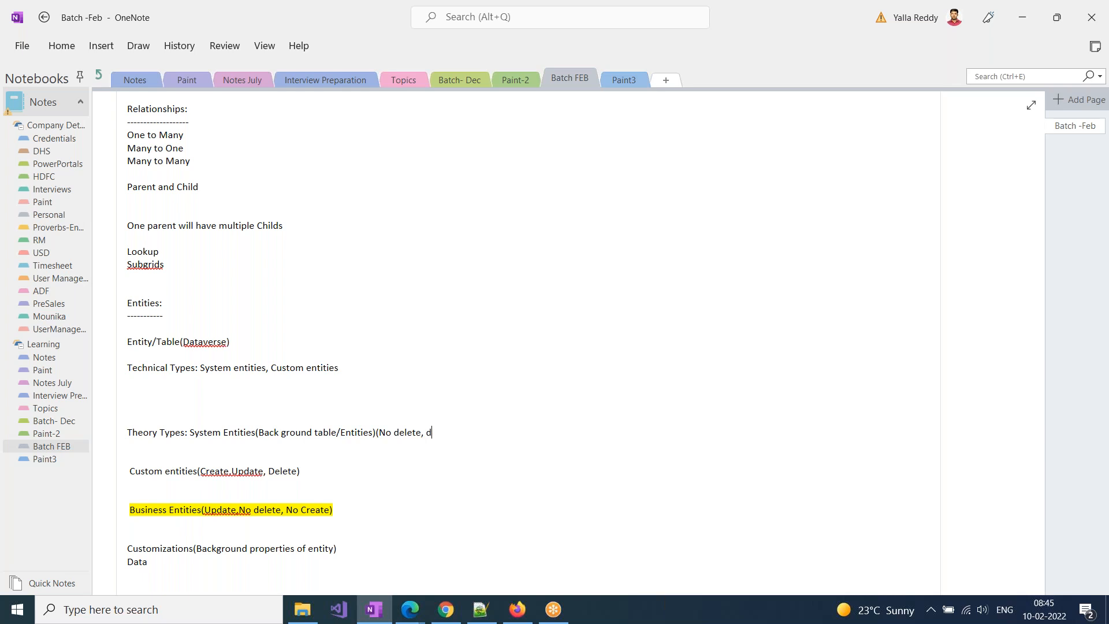
pyautogui.press('BackSpace')
pyautogui.write('No update, No Create)')
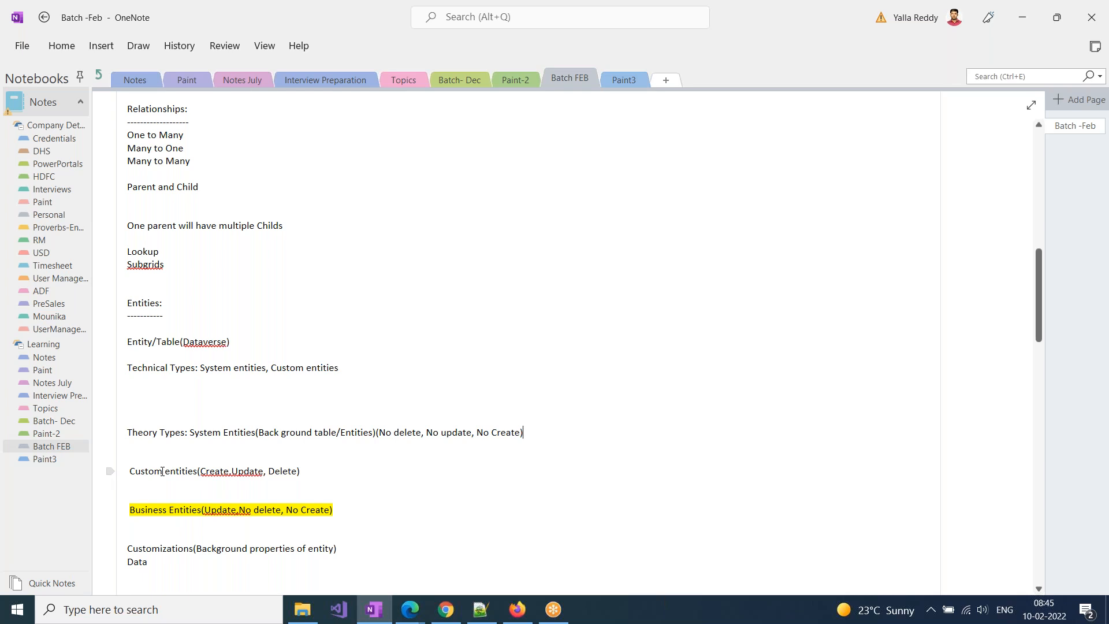
# Insert six blank lines between the Customizations line and the Data line
pyautogui.scroll(-3, 238, 535)
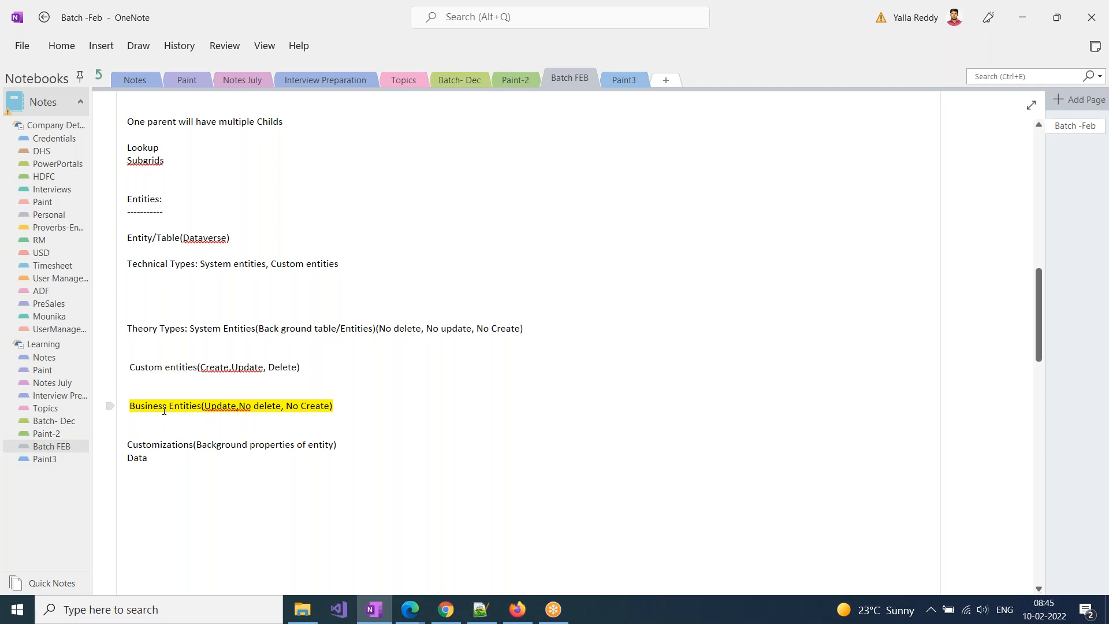
pyautogui.scroll(-1, 164, 410)
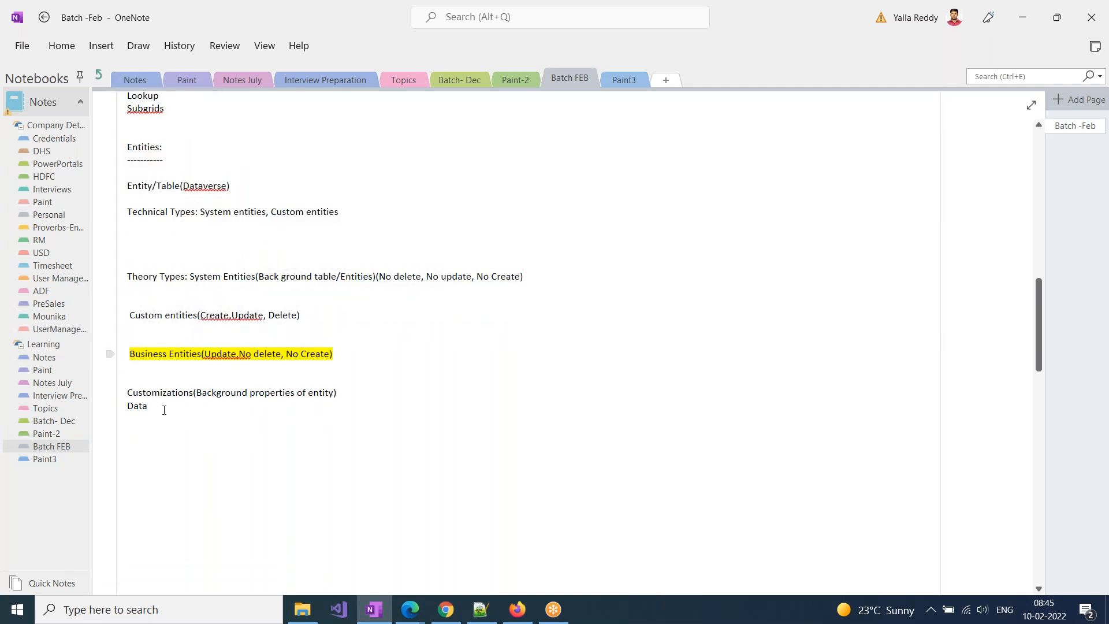
pyautogui.moveTo(126, 394); pyautogui.dragTo(340, 392)
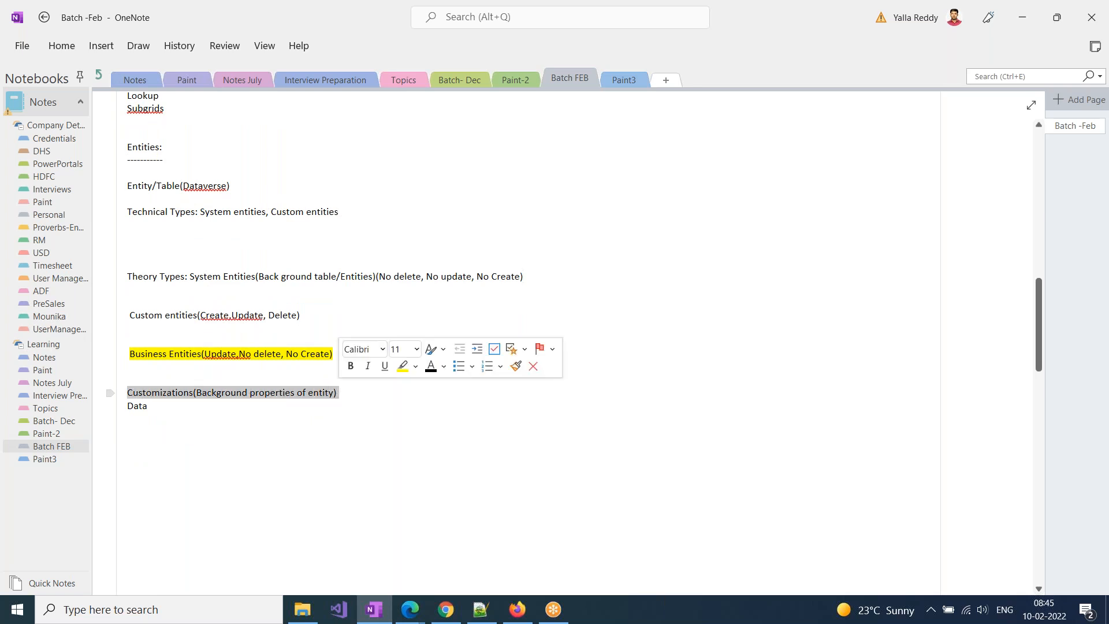
pyautogui.click(339, 397)
pyautogui.press('Return')
pyautogui.press('Return')
pyautogui.press('Return')
pyautogui.press('Return')
pyautogui.press('Return')
pyautogui.press('Return')
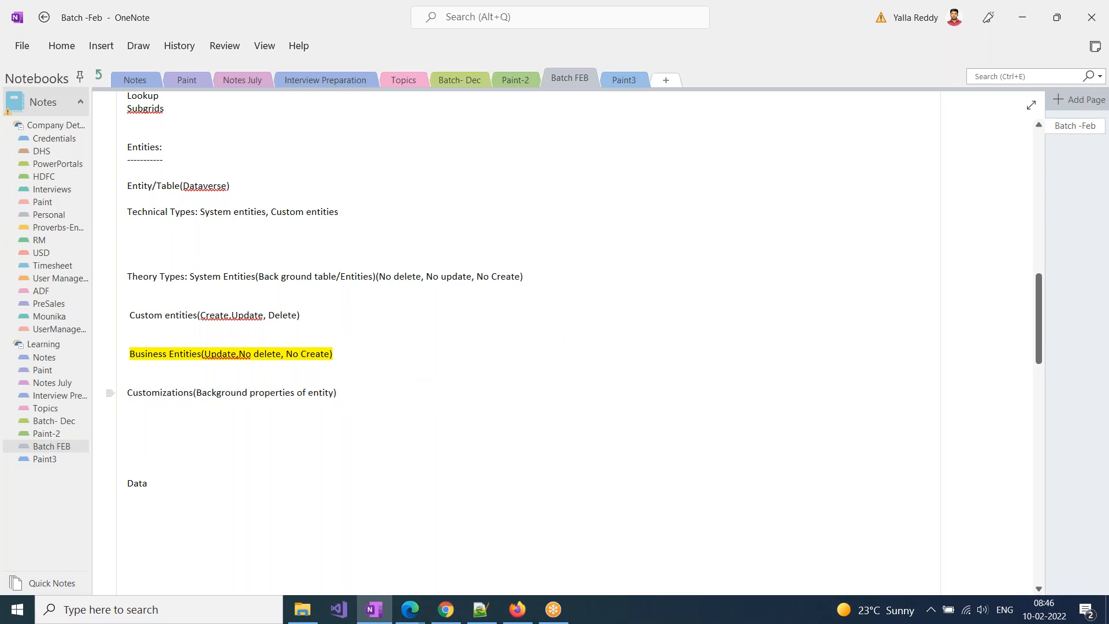
# Start a line reading "System entities:(" below the Data heading
pyautogui.click(161, 507)
pyautogui.write('System entities:(')
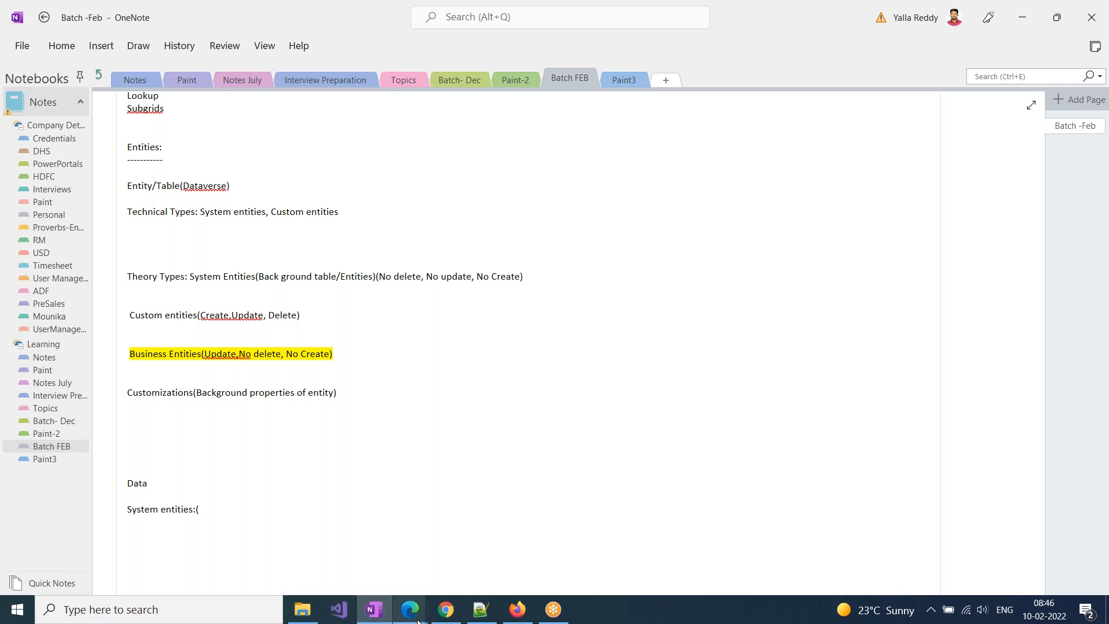
# Check the component list in the Demo Solution window and complete the System entities line in OneNote with "Create,Update, Delete)"
pyautogui.moveTo(418, 621)
pyautogui.click(474, 526)
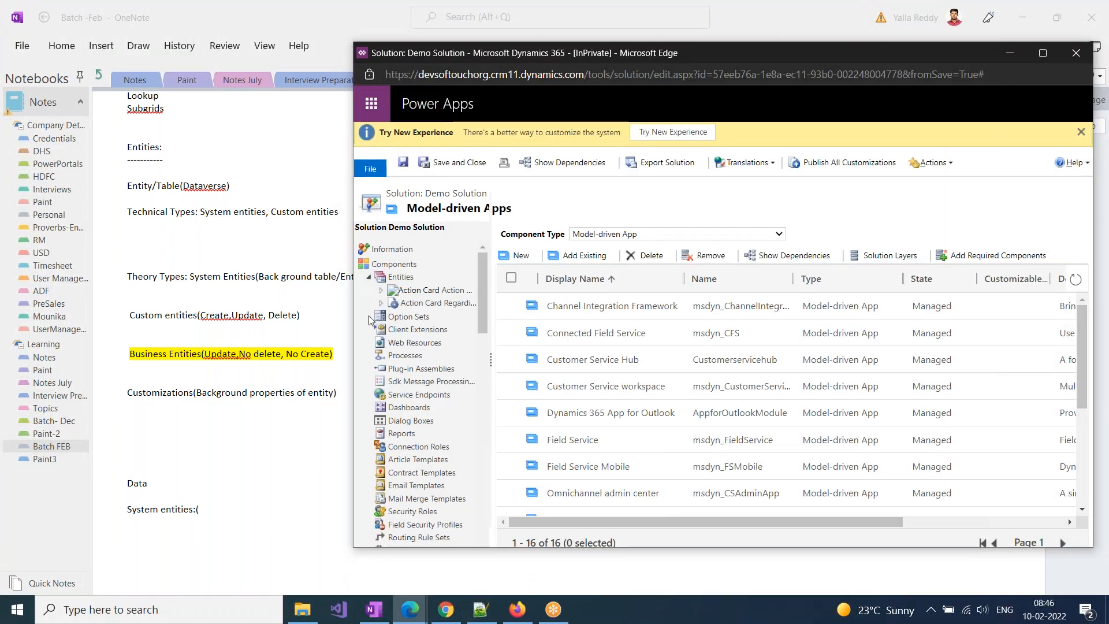
pyautogui.scroll(-4, 413, 484)
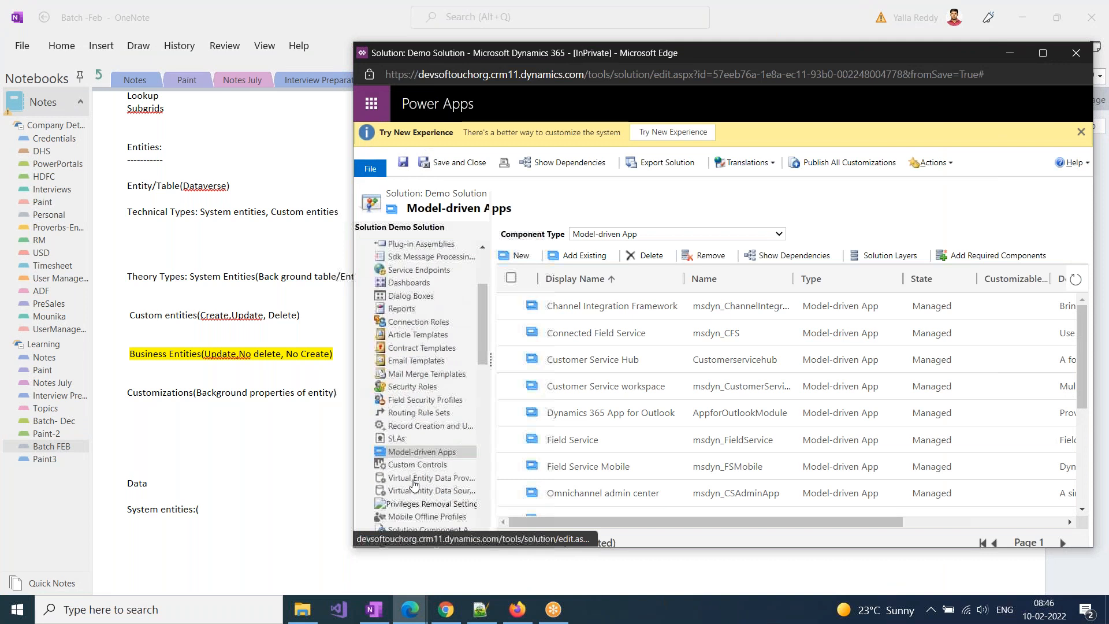
pyautogui.scroll(-1, 414, 484)
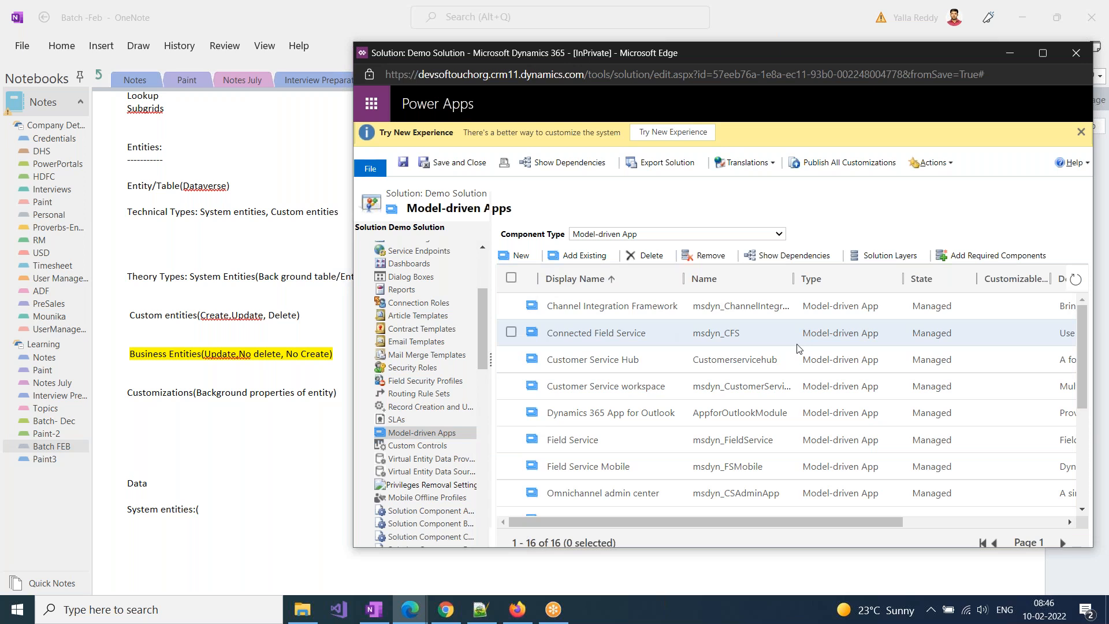
pyautogui.click(209, 511)
pyautogui.write('Create,Update')
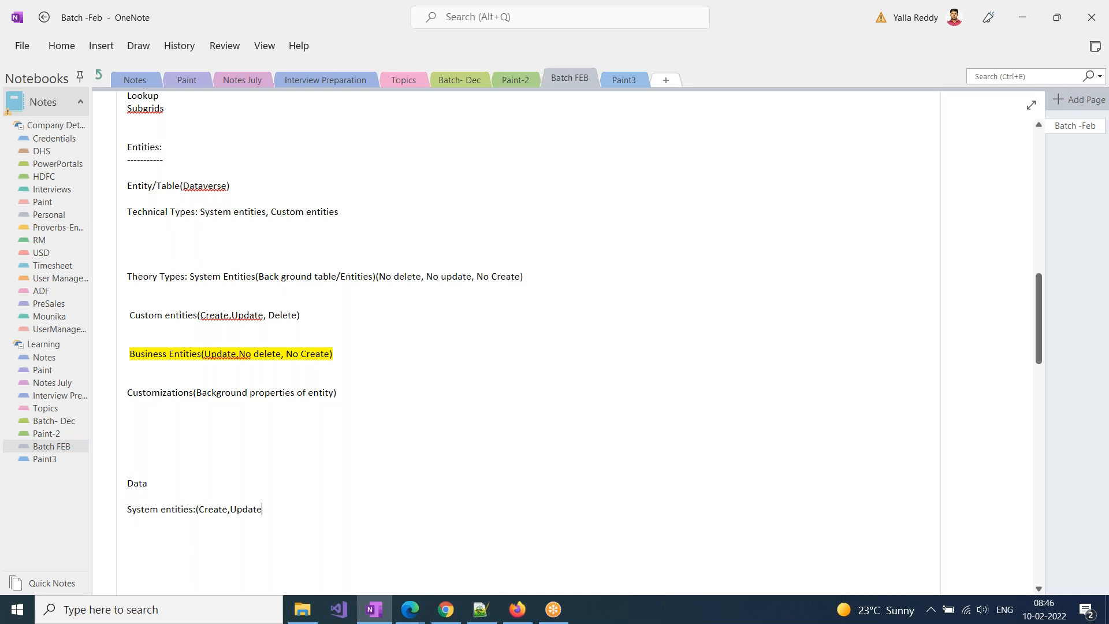
pyautogui.write(', Dlet')
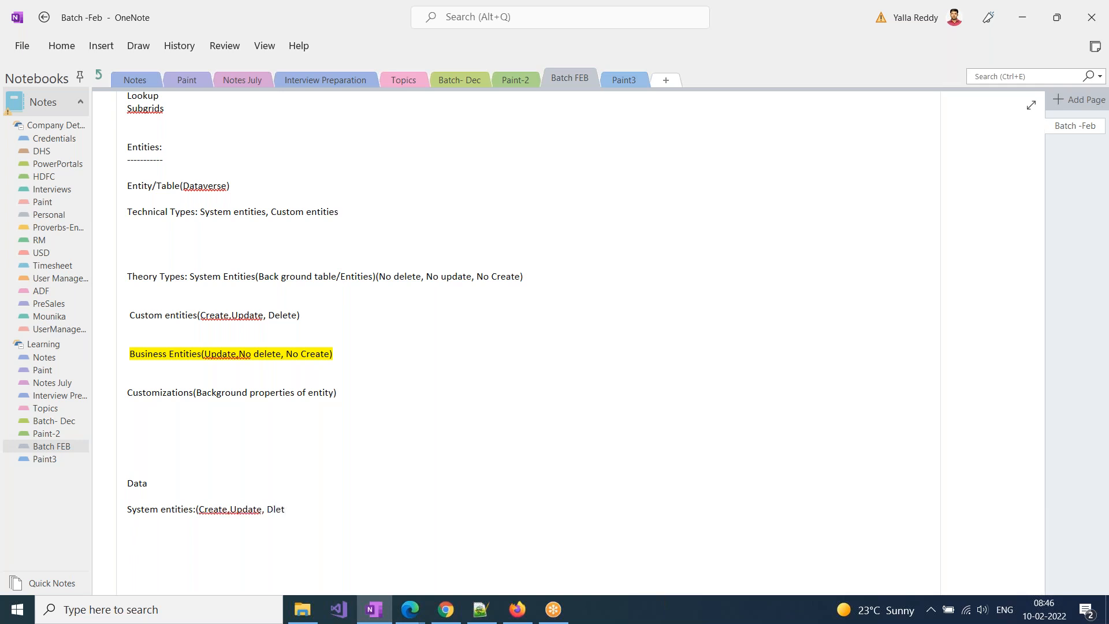
pyautogui.press('BackSpace')
pyautogui.press('BackSpace')
pyautogui.press('BackSpace')
pyautogui.write('eleted')
pyautogui.press('BackSpace')
pyautogui.write(')')
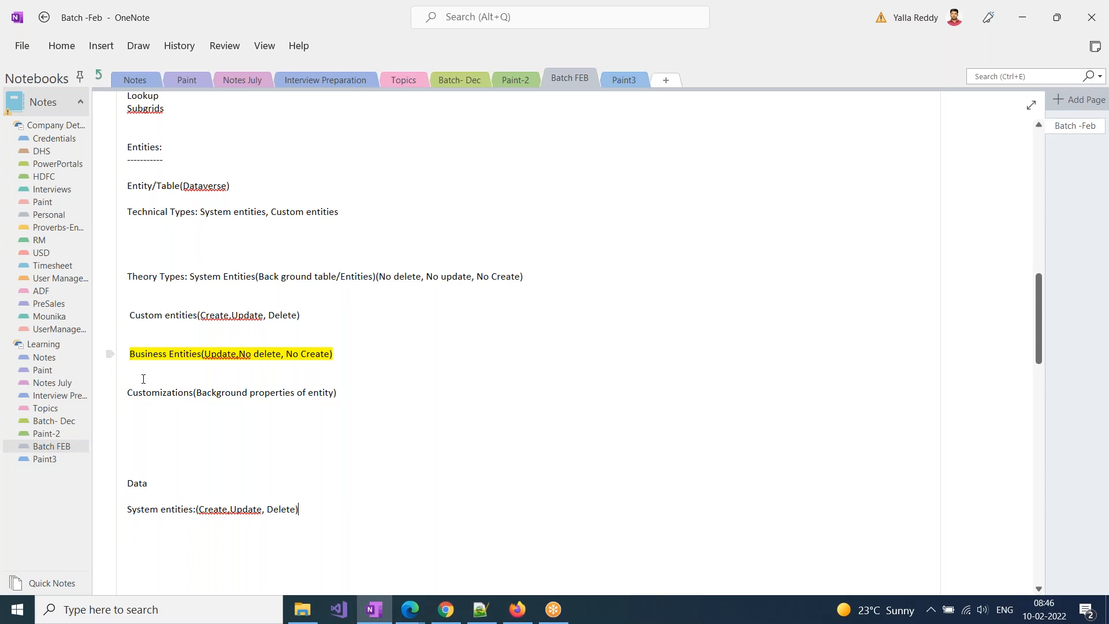
# Start a new line reading "Business Entities(" under the System entities line
pyautogui.press('Return')
pyautogui.write('Business Entities')
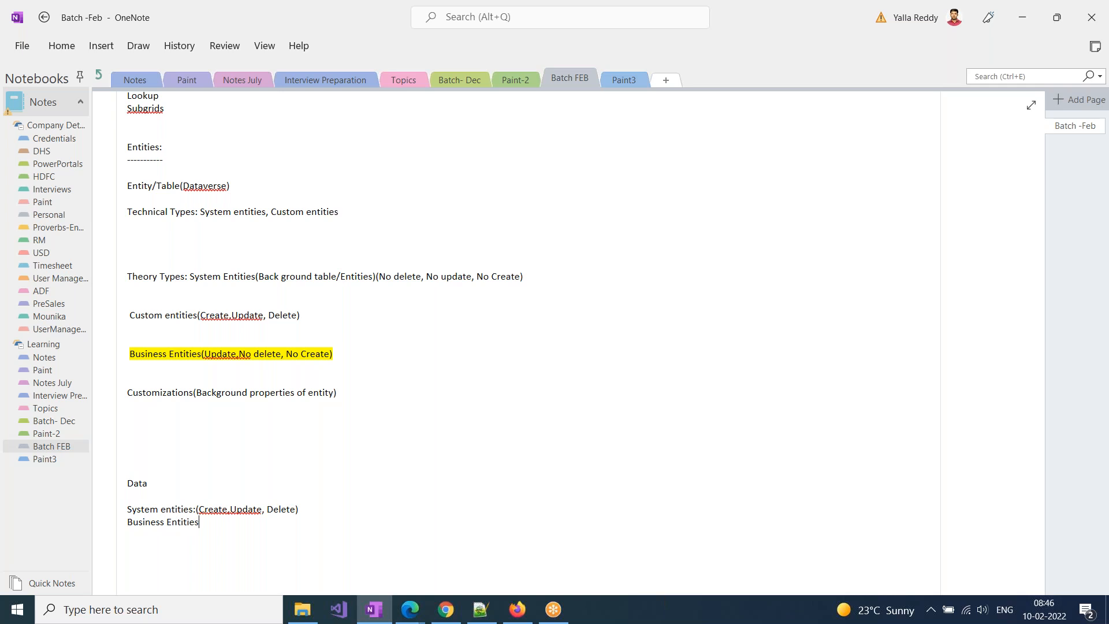
pyautogui.write('(')
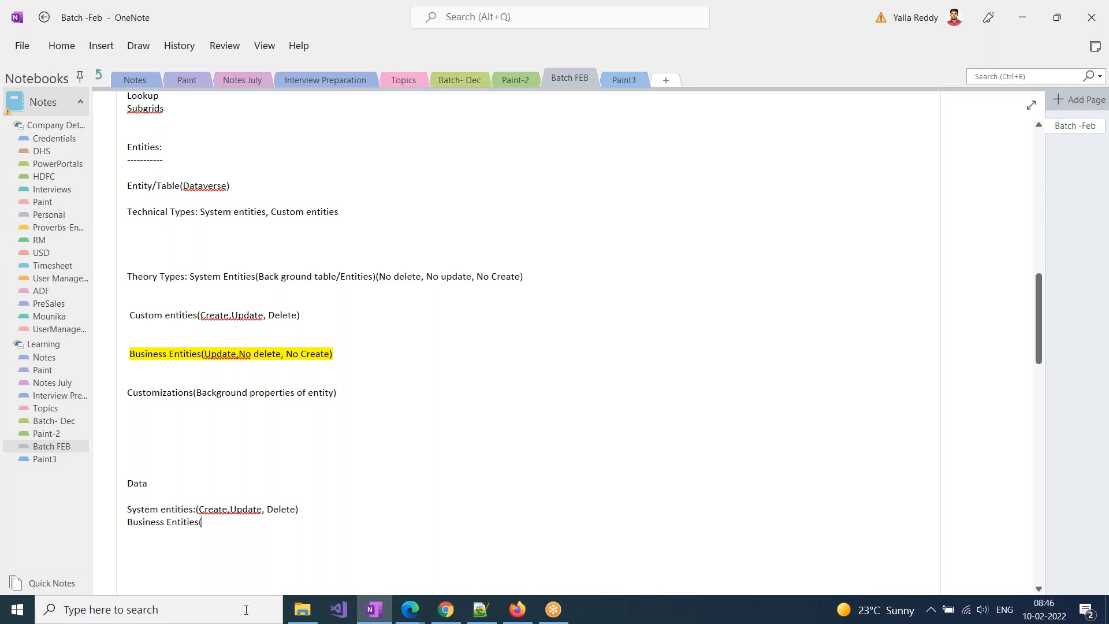
# Switch to the My Active Accounts list in Dynamics 365 and delete the Test Data account
pyautogui.click(419, 613)
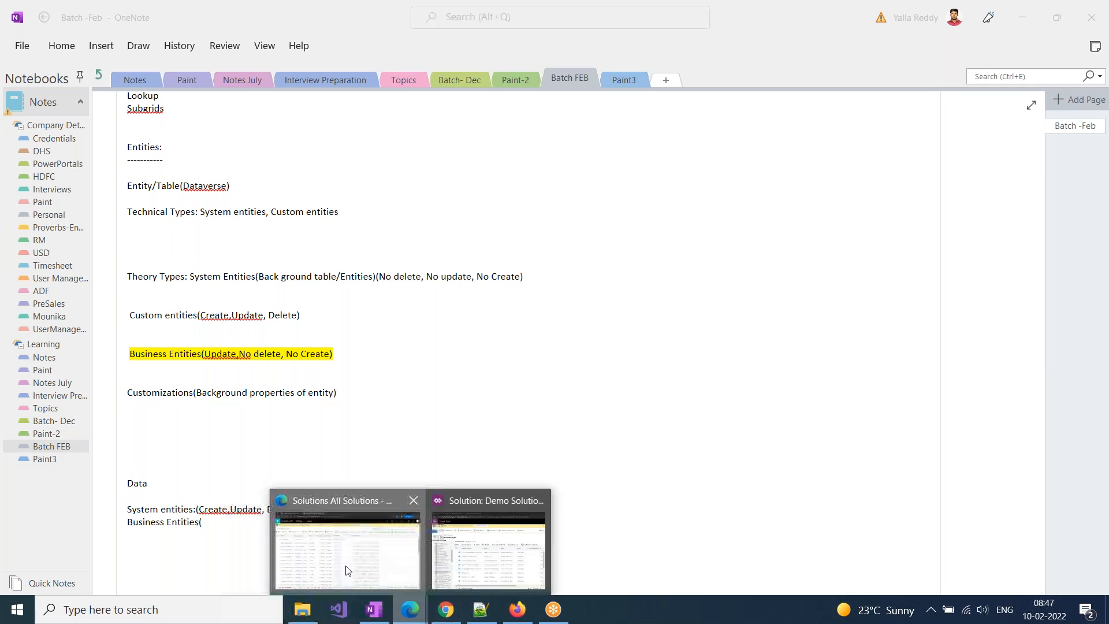
pyautogui.click(346, 549)
pyautogui.click(58, 7)
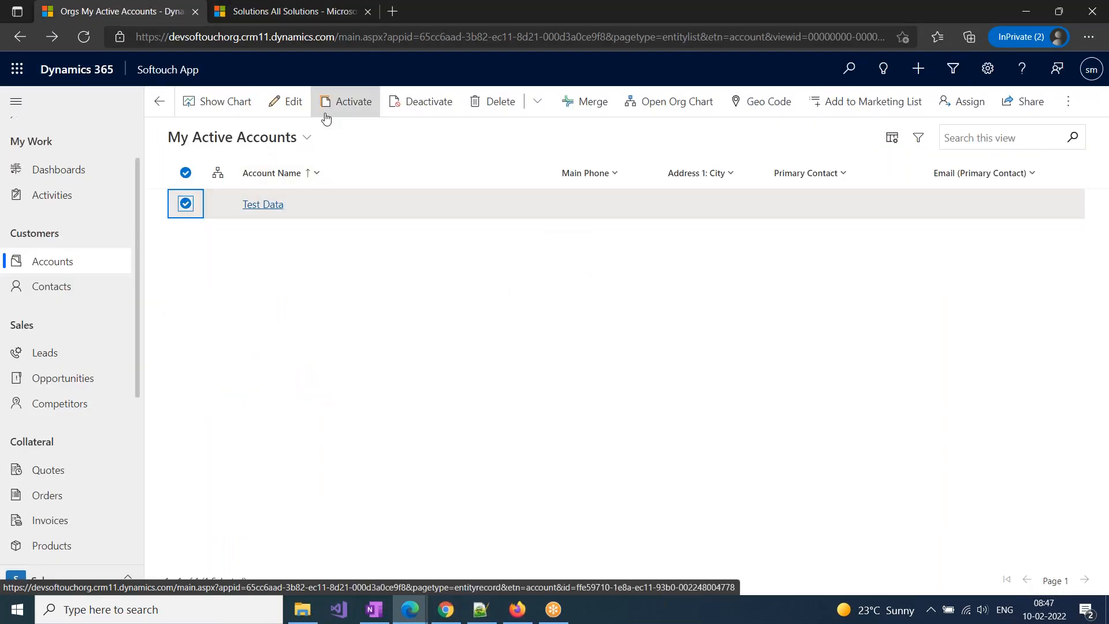
pyautogui.click(495, 102)
pyautogui.click(594, 459)
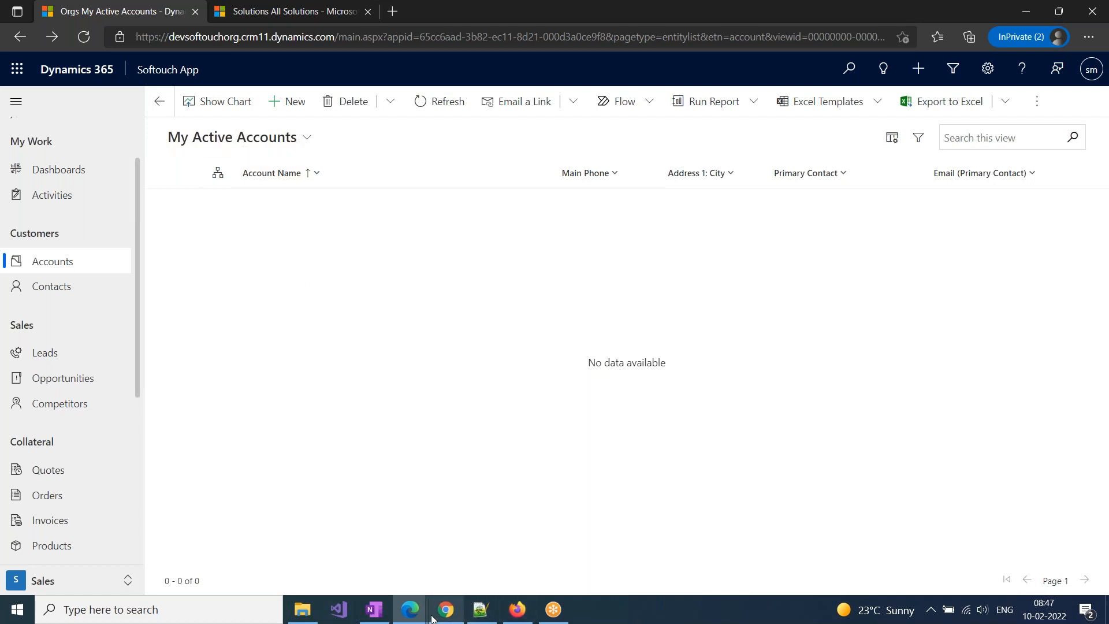
# Return to OneNote and complete the Business Entities line with "Create,update, delete)"
pyautogui.click(375, 614)
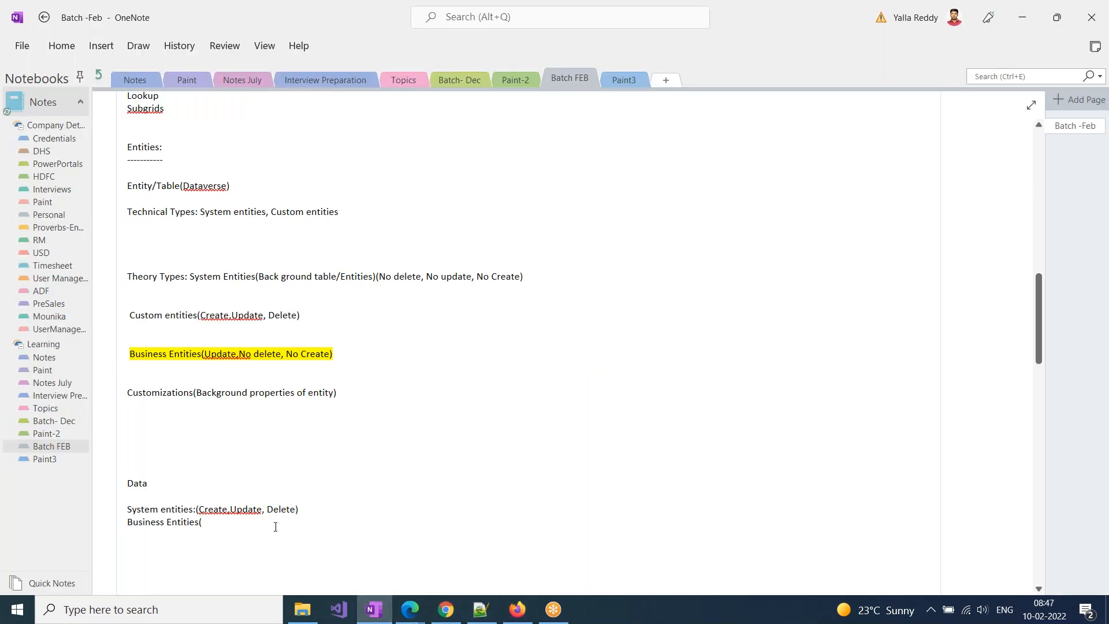
pyautogui.write('Create,update, delete')
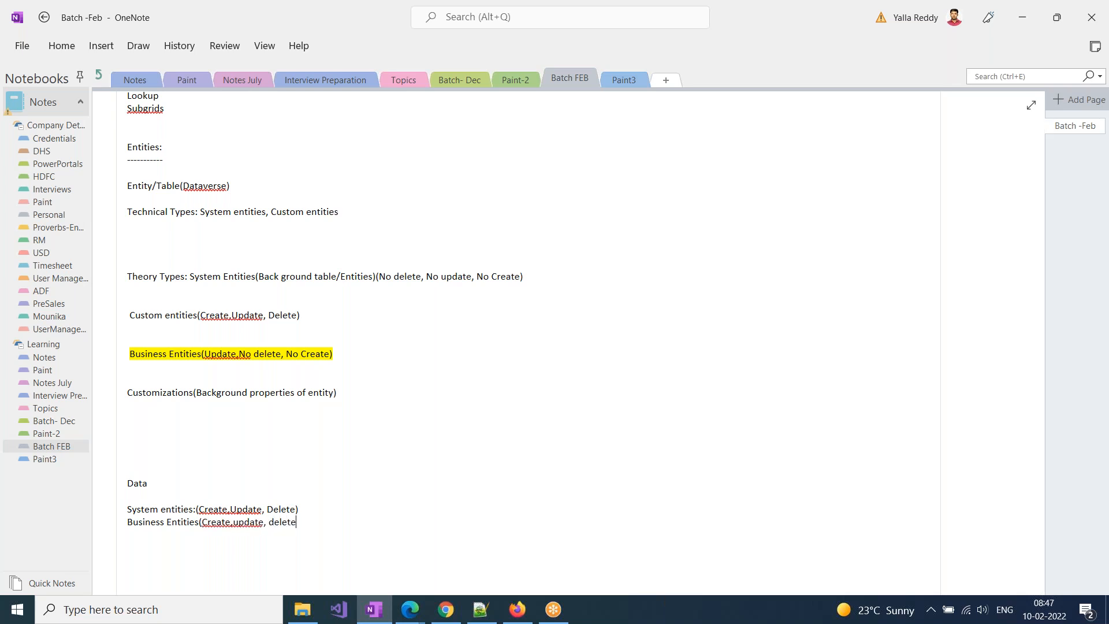
pyautogui.write(')')
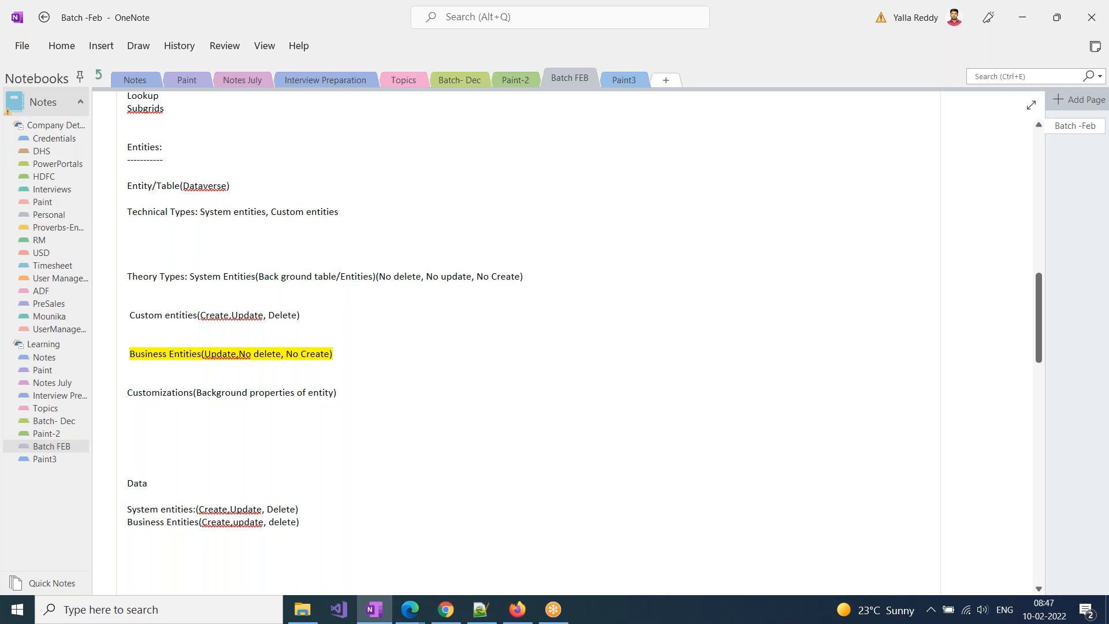
# Add the line "Custom entities(Create, update , delete)" under the Business Entities line
pyautogui.press('Return')
pyautogui.write('Custom entitie')
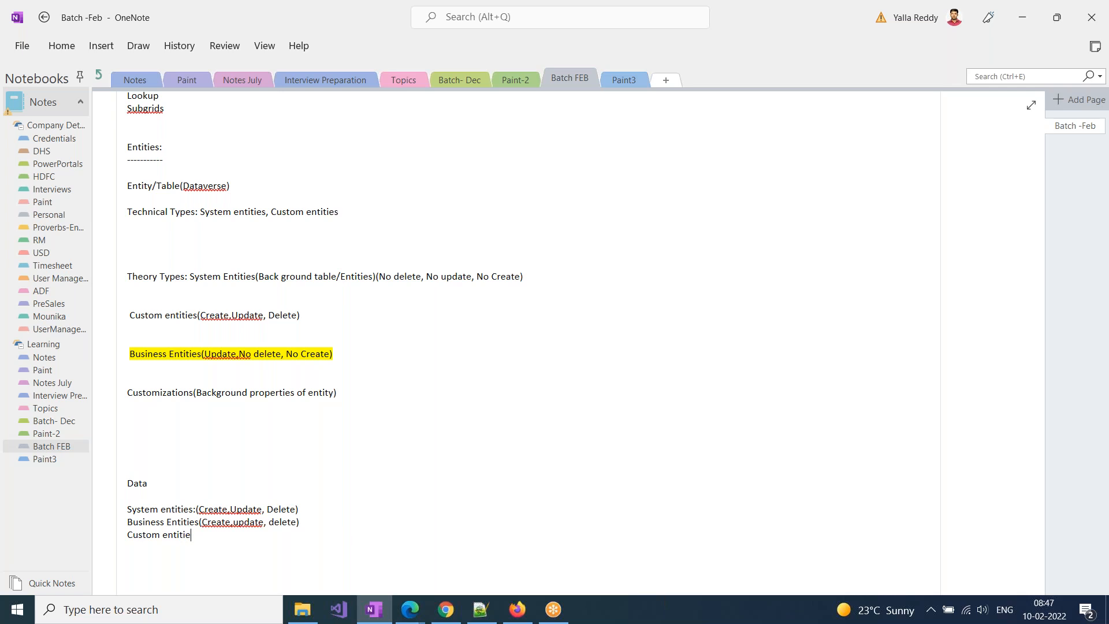
pyautogui.write('s(Cra')
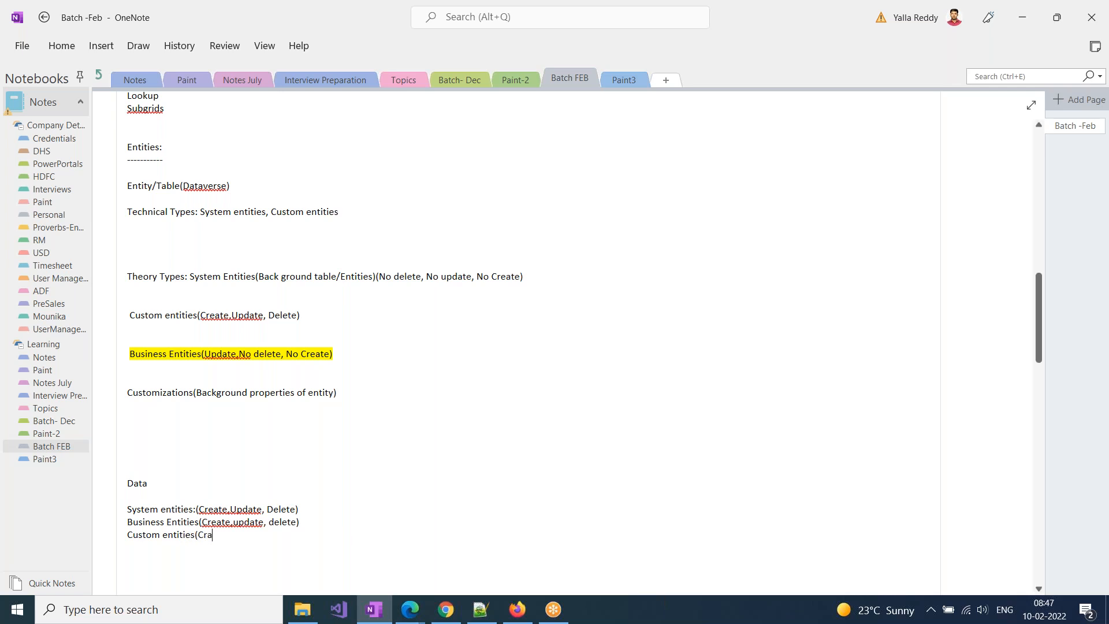
pyautogui.press('BackSpace')
pyautogui.press('BackSpace')
pyautogui.write('reate, update , delete)')
pyautogui.moveTo(126, 509); pyautogui.dragTo(301, 509)
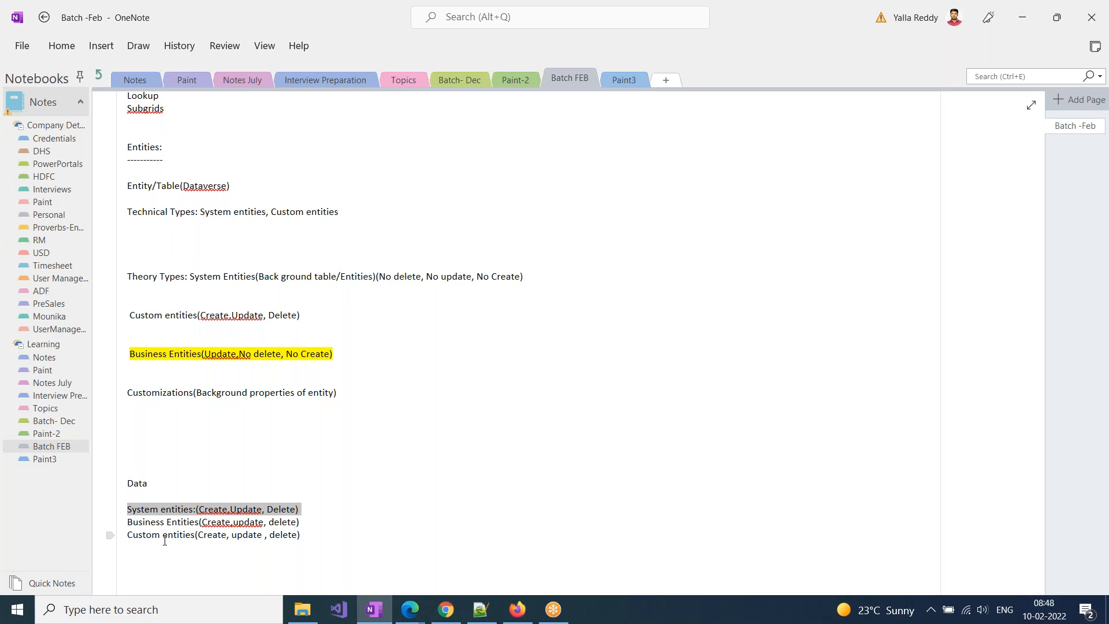
pyautogui.click(823, 22)
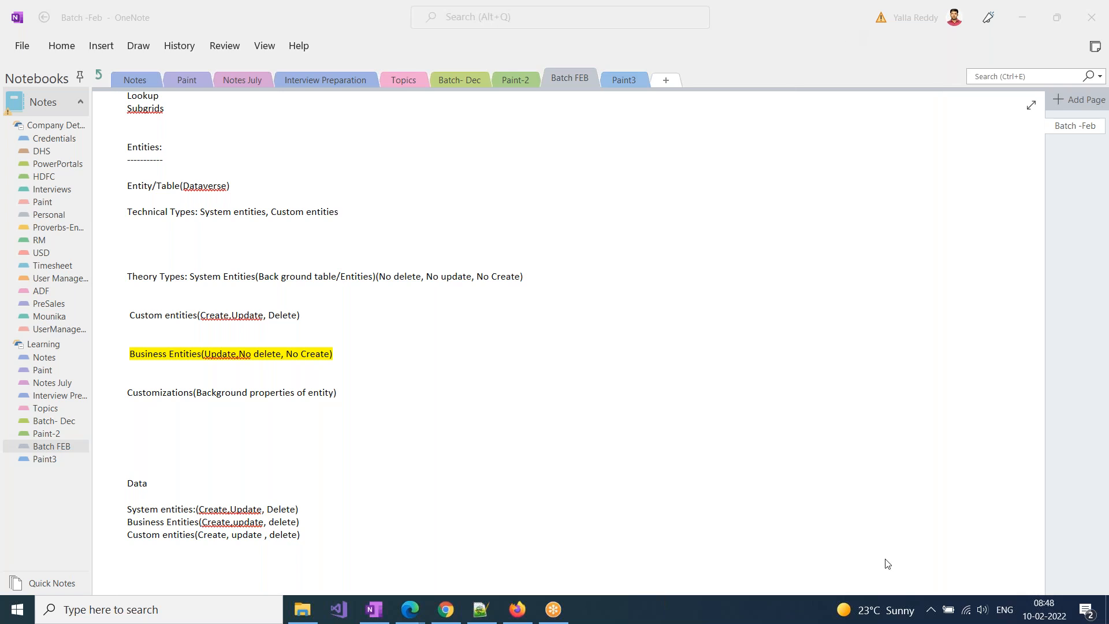